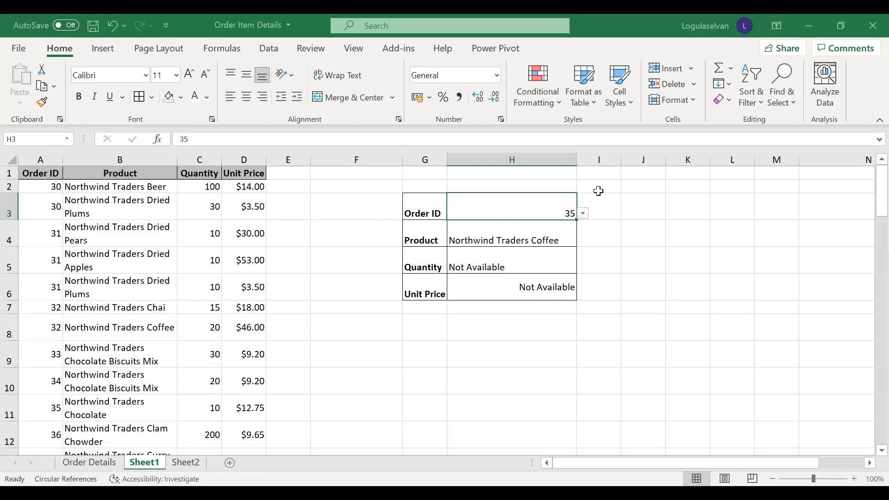
- Choose 34 as the Order ID in cell H3 of the lookup form
click(419, 207)
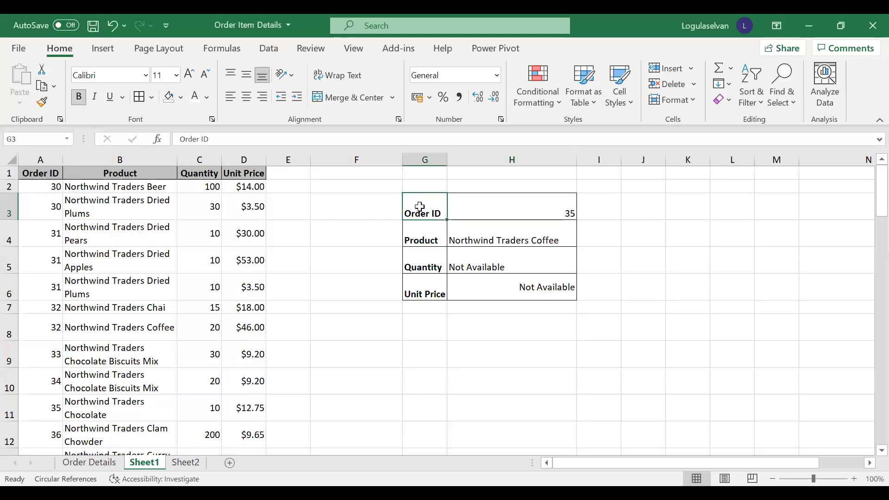
click(500, 212)
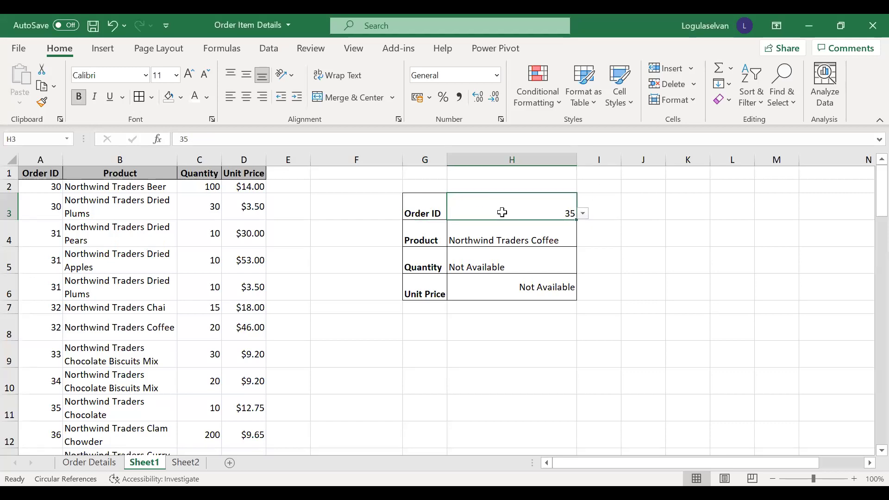
click(583, 213)
scroll(577, 221, up, 2)
click(456, 234)
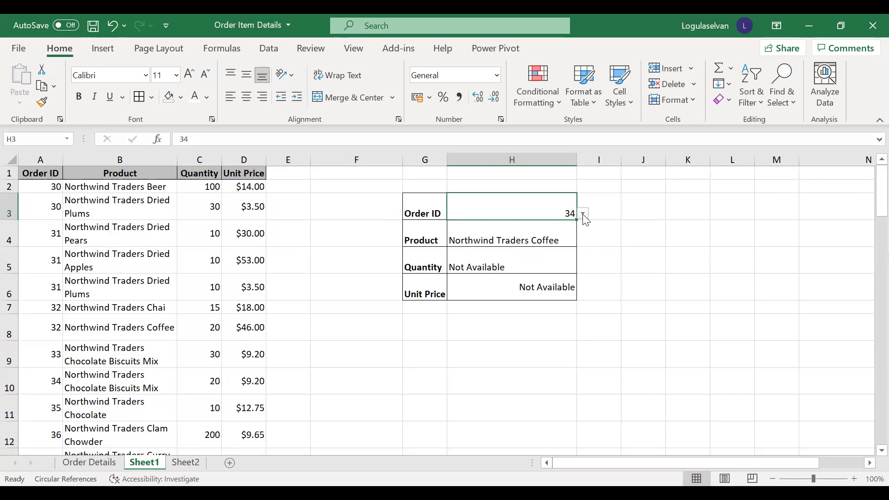
- Choose Northwind Traders Chocolate Biscuits Mix as the Product in cell H4
click(558, 234)
click(583, 241)
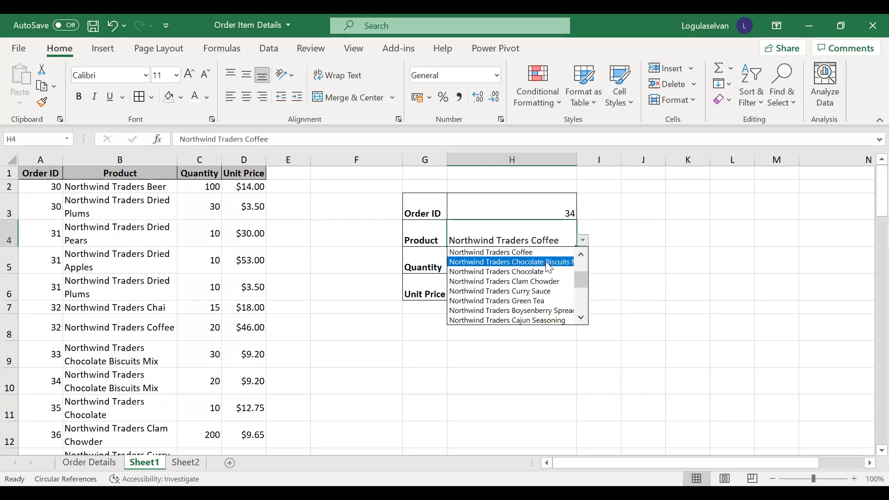
click(548, 262)
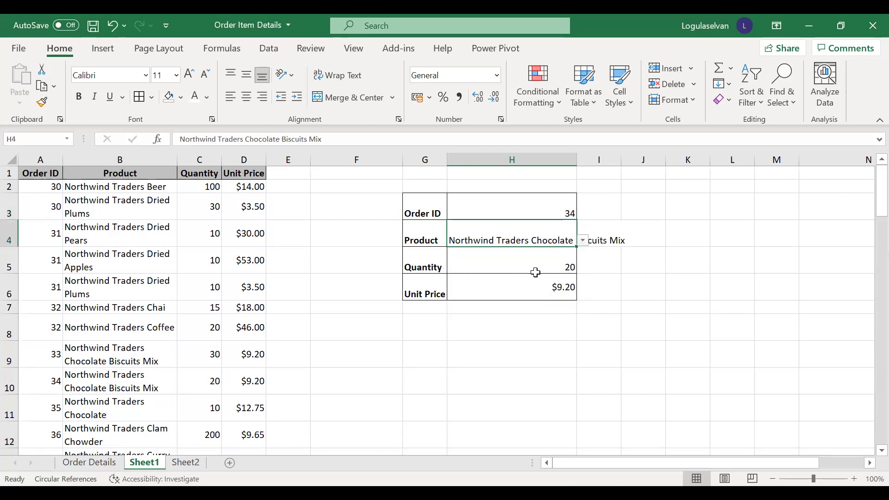
- Examine the Quantity and Unit Price results in the lookup form, along with the Order ID and Product criteria cells they depend on
click(513, 268)
click(510, 287)
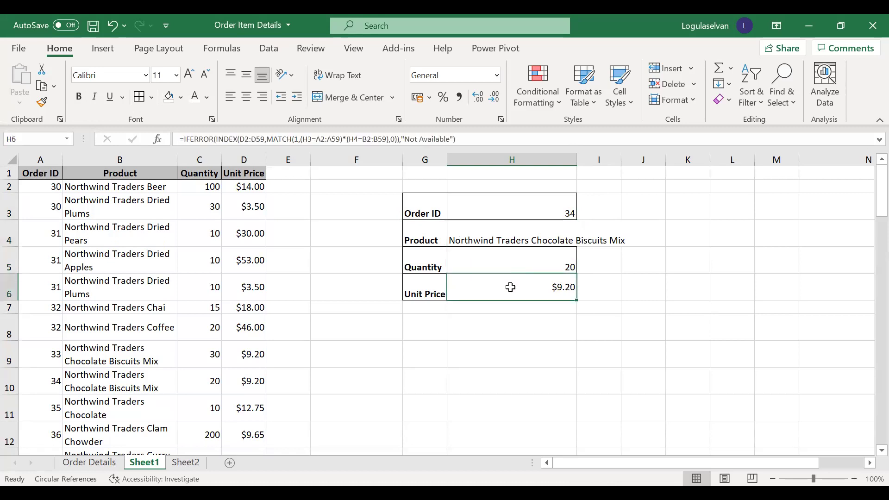
click(508, 210)
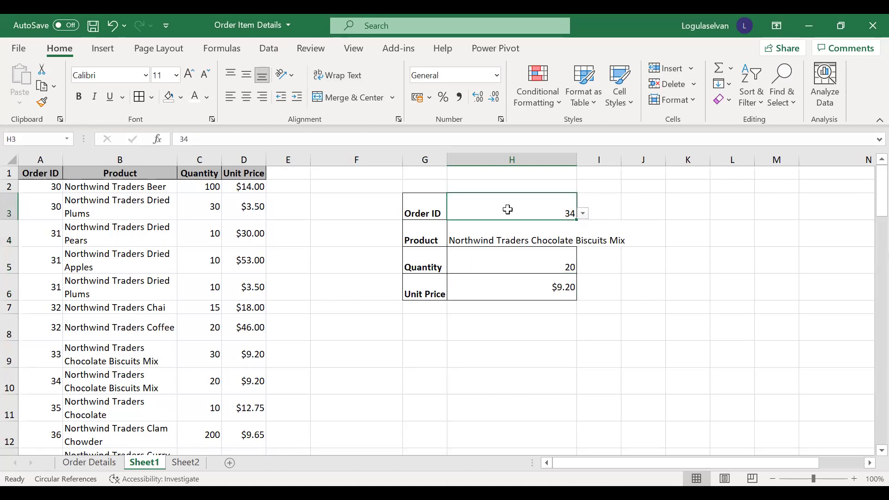
click(490, 233)
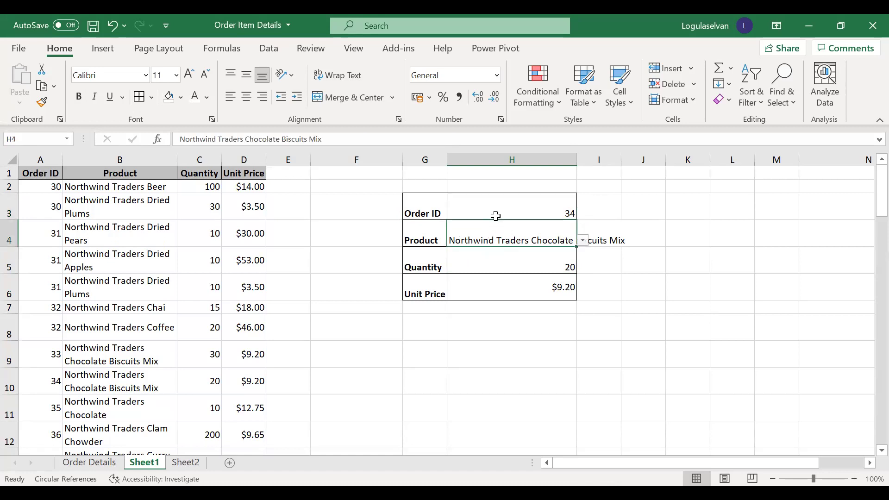
click(557, 213)
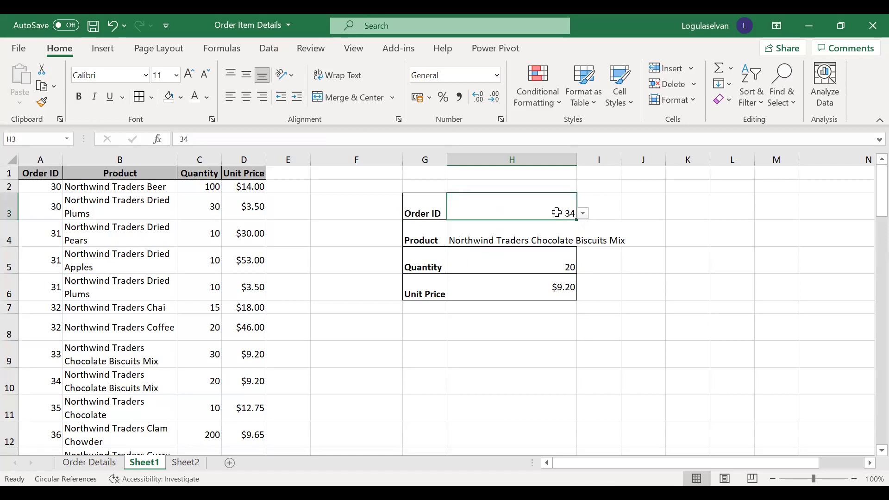
click(541, 224)
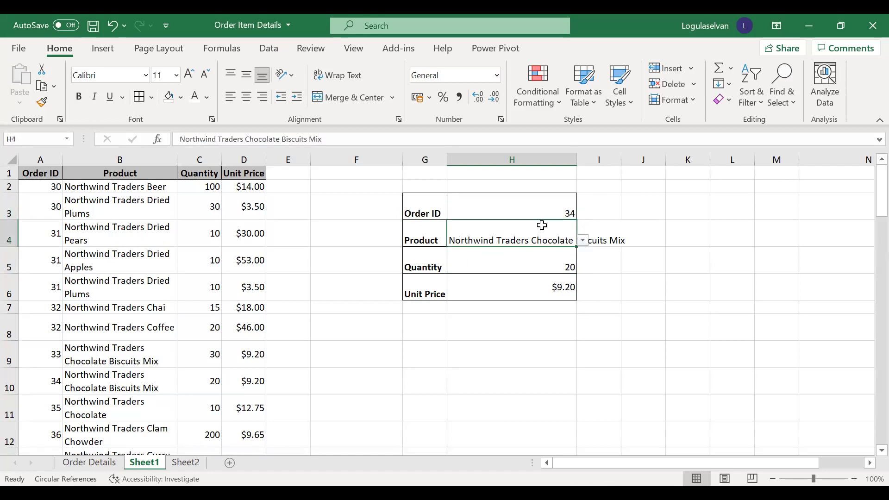
click(531, 213)
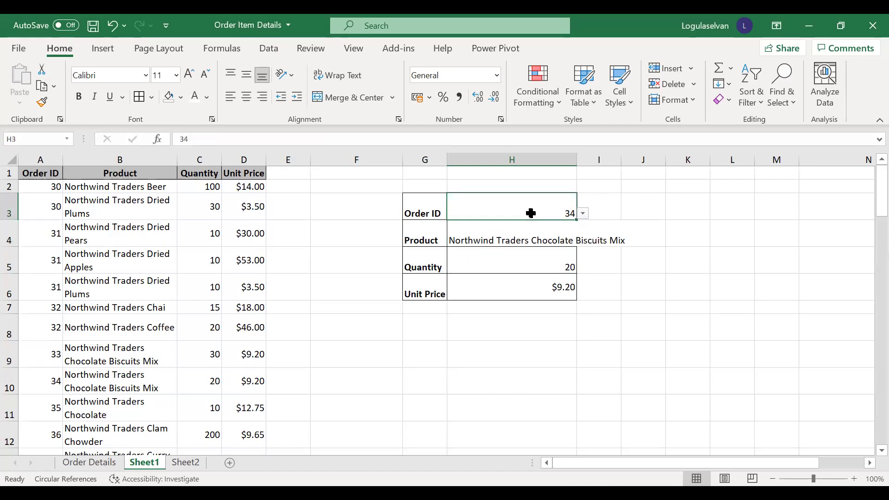
click(411, 201)
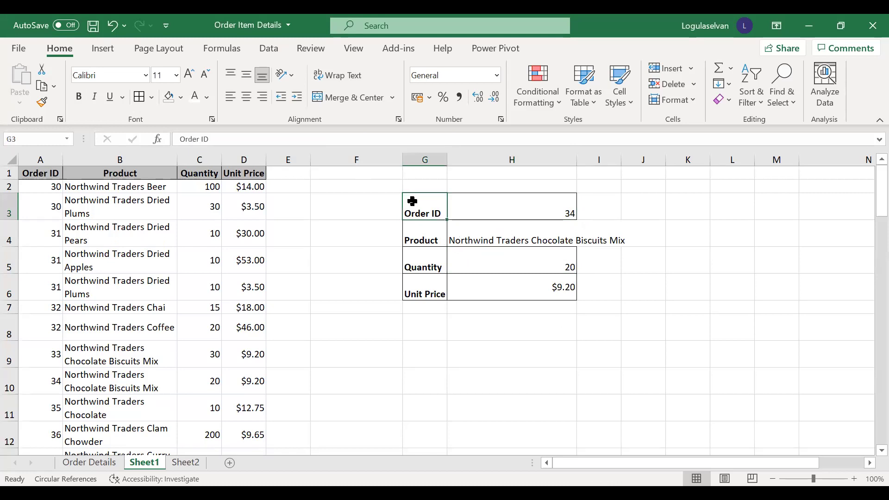
click(428, 238)
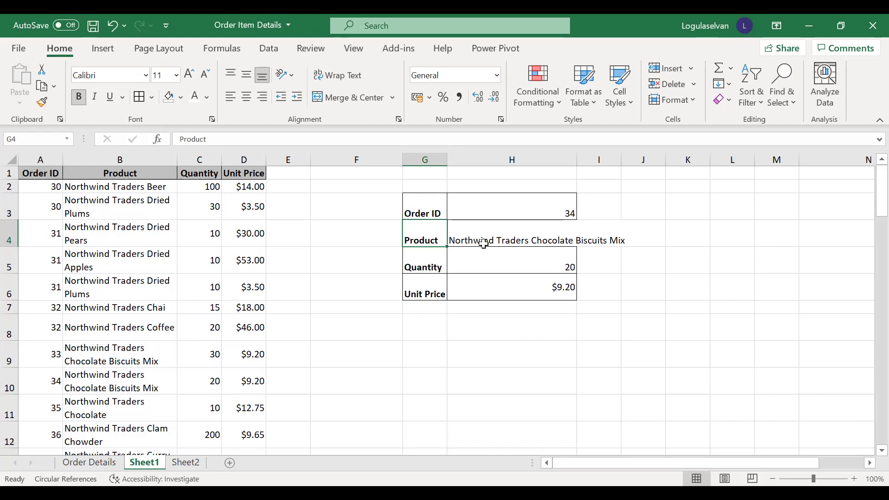
click(483, 244)
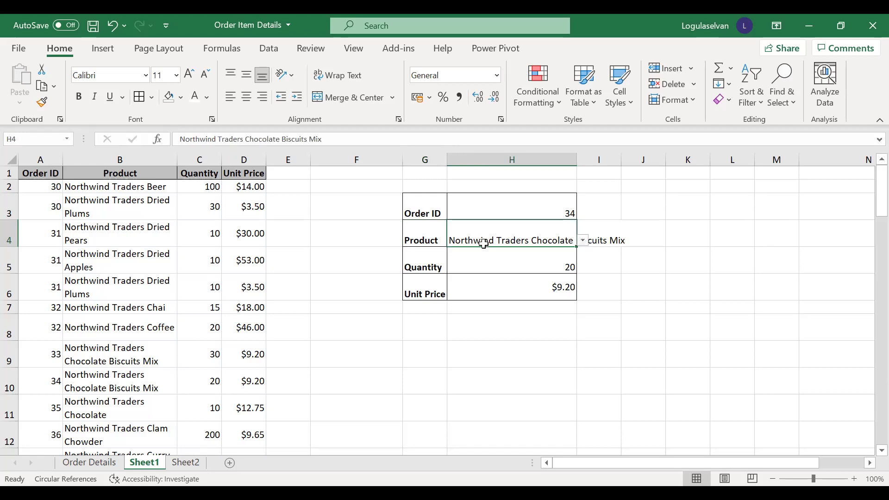
click(438, 212)
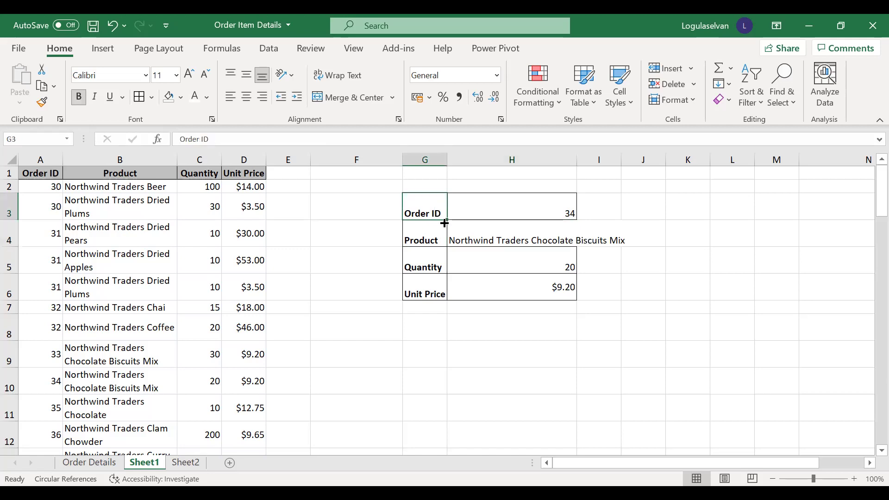
click(465, 209)
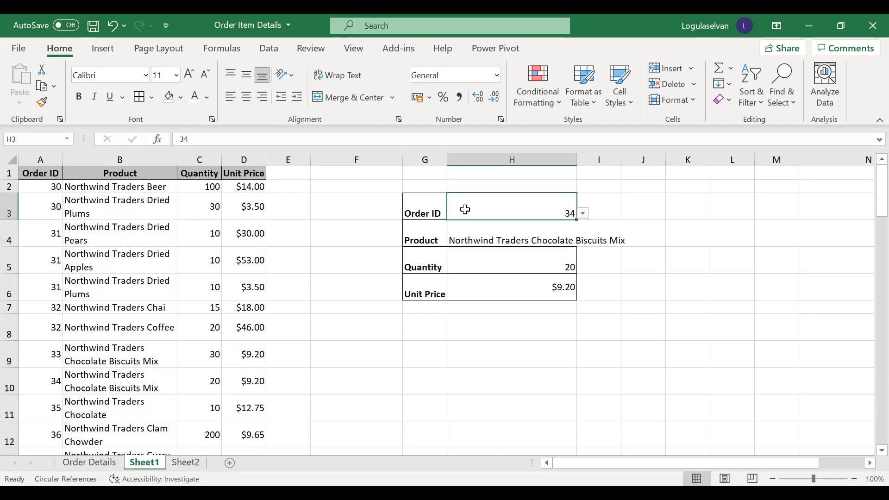
click(472, 232)
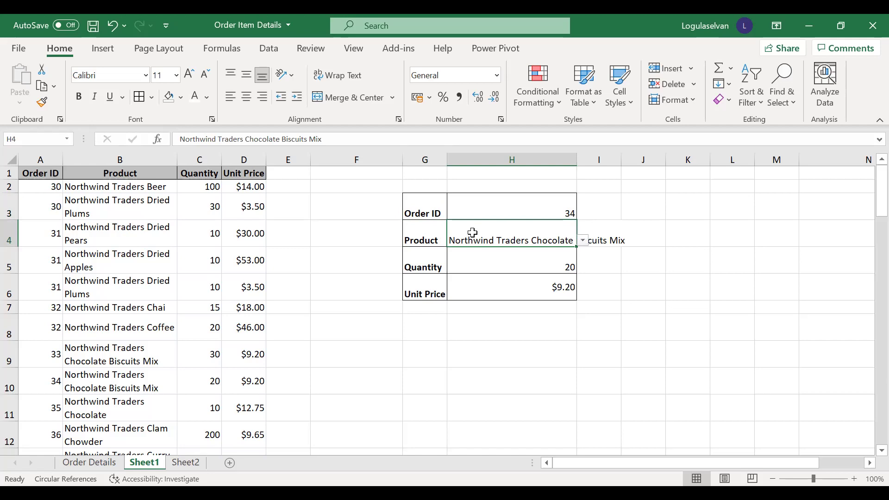
click(425, 204)
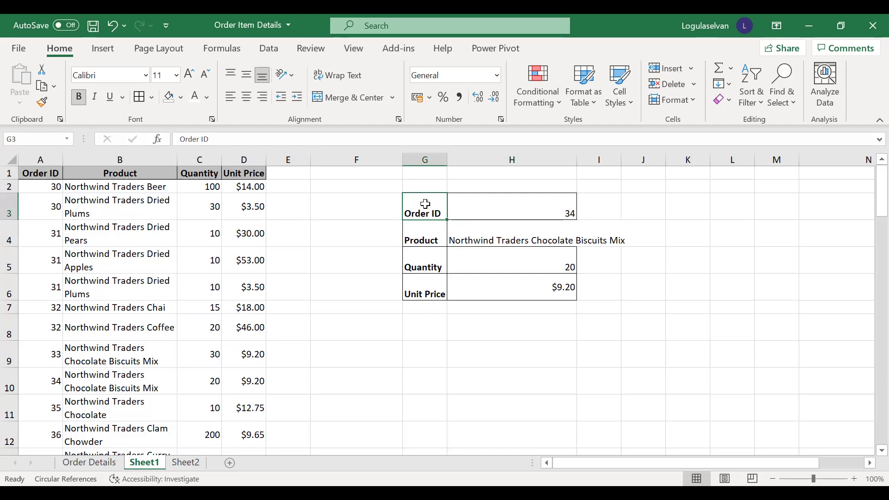
- Enter =INDEX(A1:D59,5,4) in cell G9 to return the value in row 5, column 4 of the order table
click(427, 361)
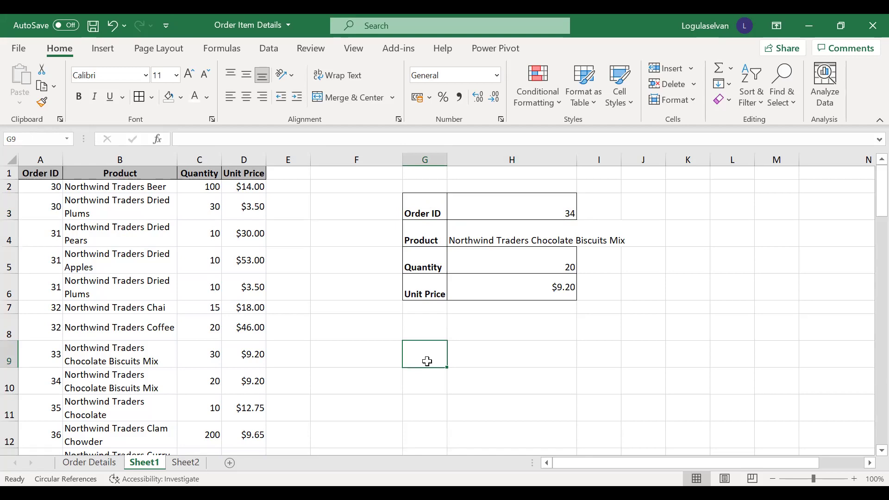
text(=)
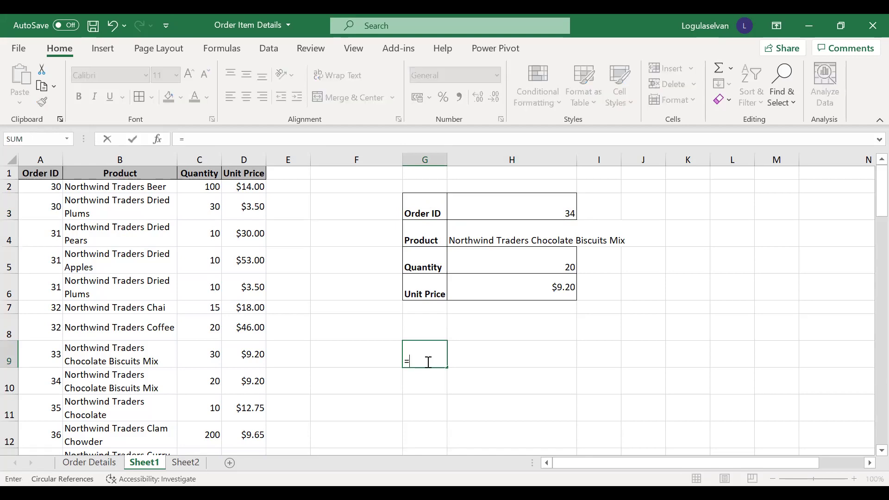
text(INDEX()
key(Left)
key(Left)
key(Left)
key(Left)
key(Left)
key(Left)
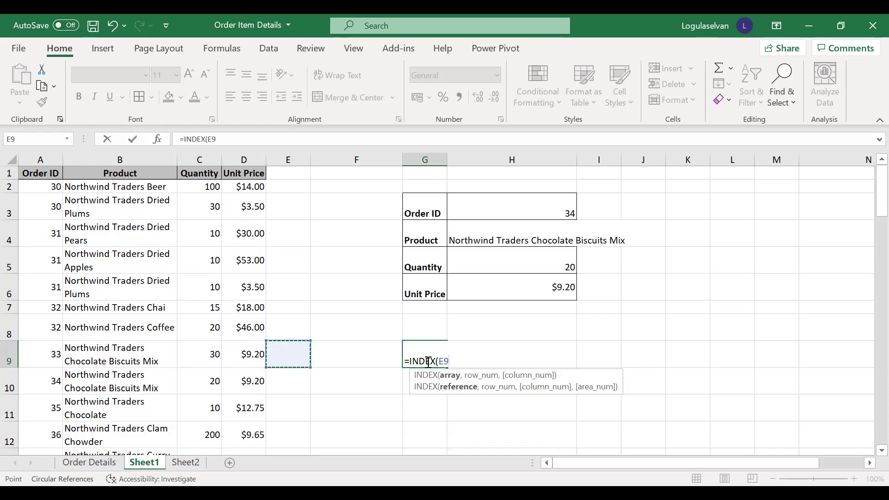
key(ctrl+Up)
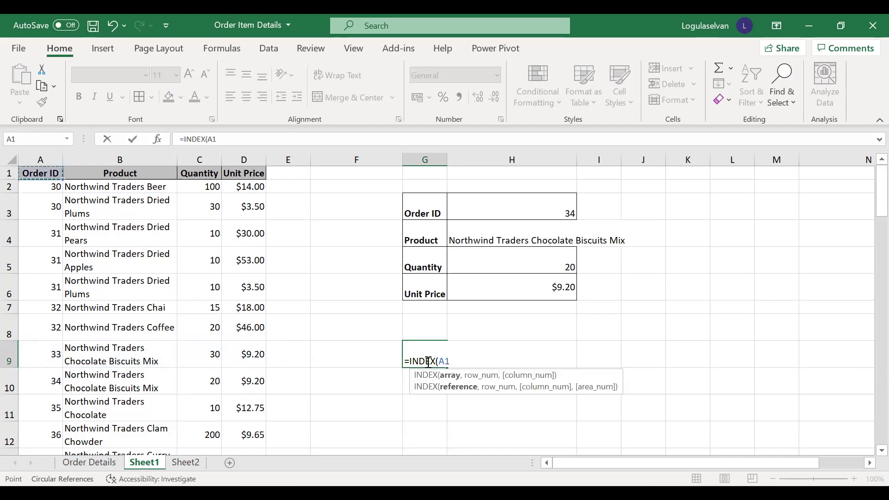
key(ctrl+shift+Right)
key(ctrl+shift+Down)
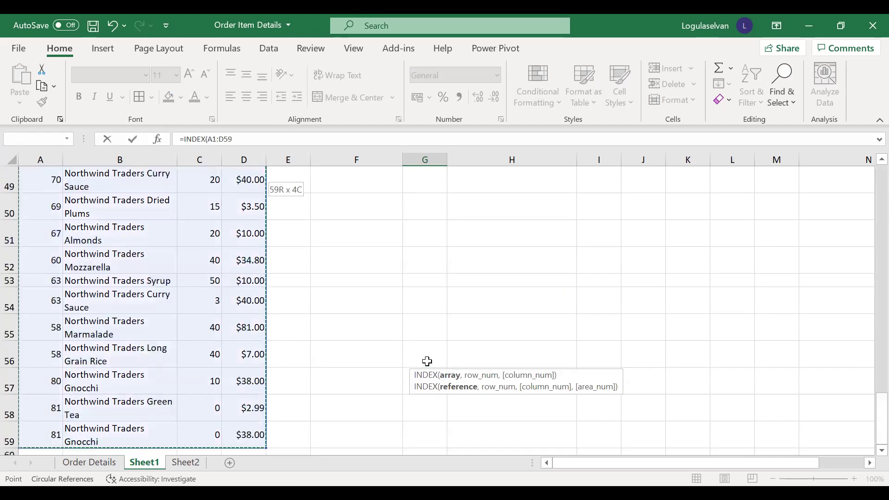
text(,)
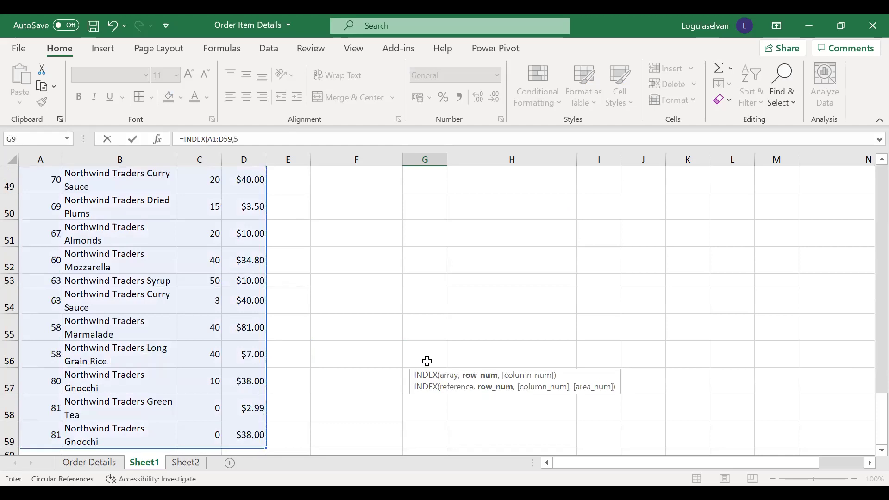
text(5,)
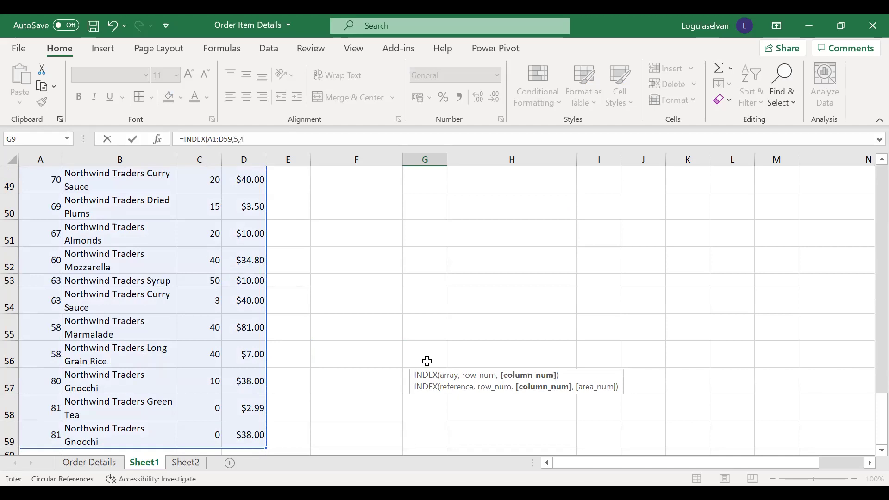
text(4))
key(Return)
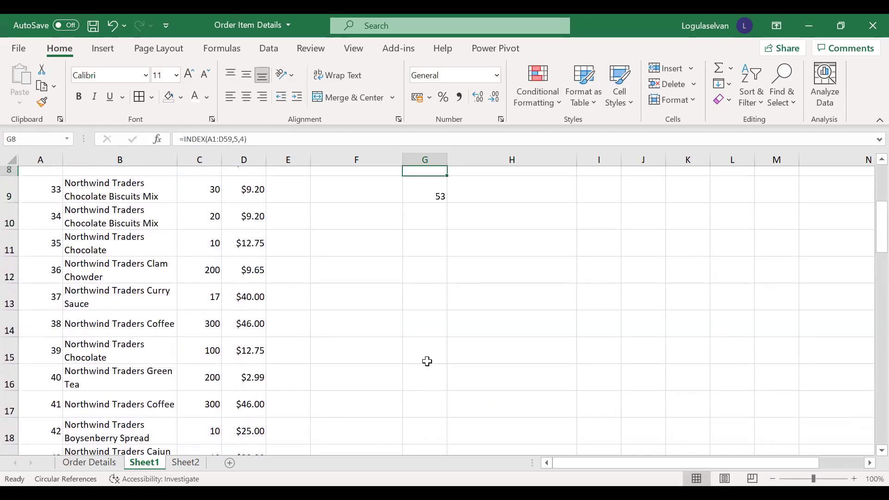
- Check the INDEX result in G9 against the order table by tracing the Unit Price column down to row 5
key(Left)
key(Left)
key(Left)
key(Up)
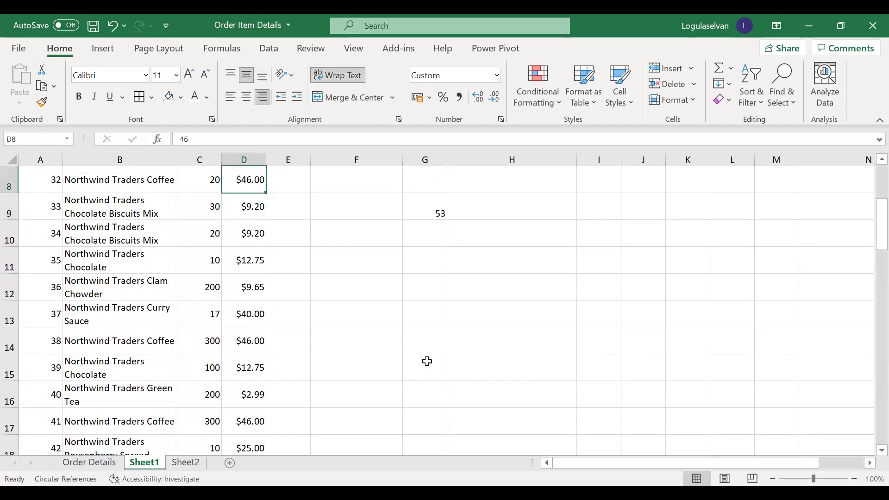
key(Up)
key(Up)
key(Up)
key(Up)
key(Up)
key(Up)
key(Up)
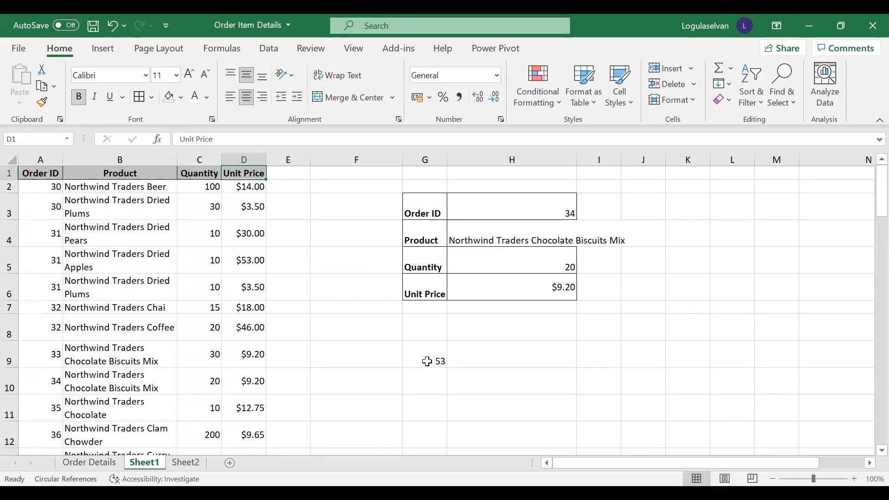
key(shift+Down)
key(shift+Down)
key(shift+Down)
key(shift+Down)
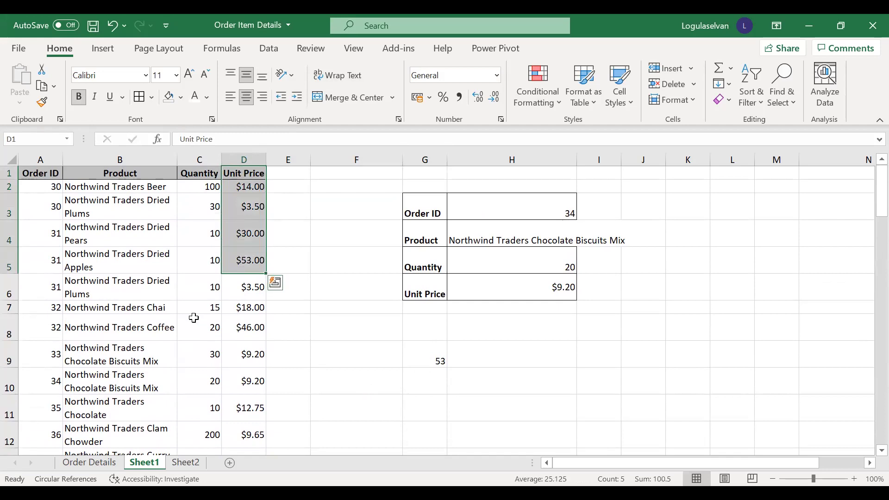
click(9, 260)
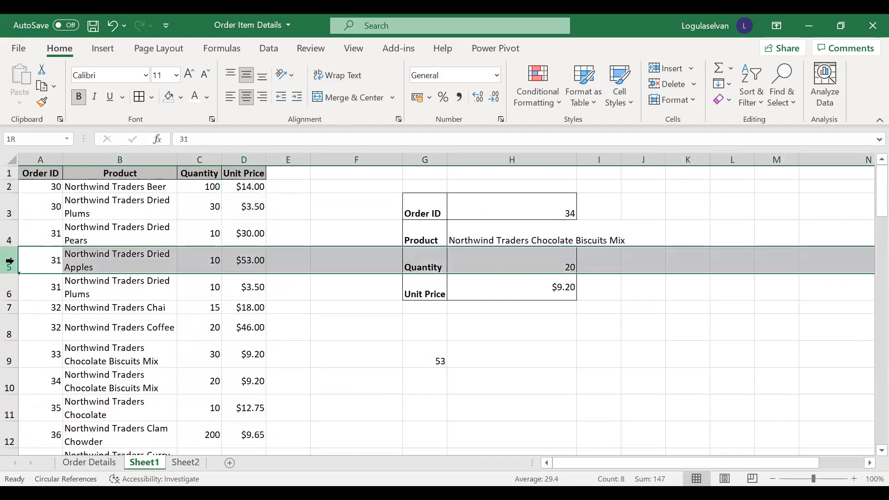
click(436, 360)
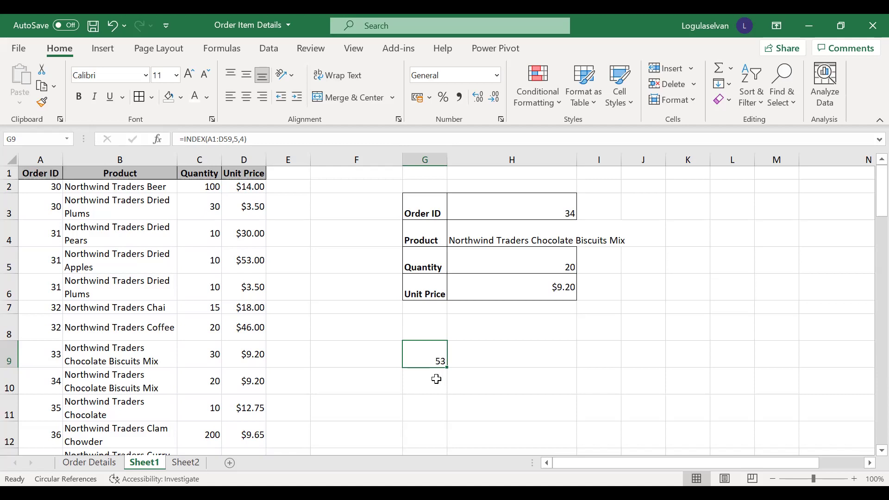
- Enter =MATCH(H4,B1:B59,0) in cell G10 to find the exact-match position of the chosen product in the Product column
click(436, 379)
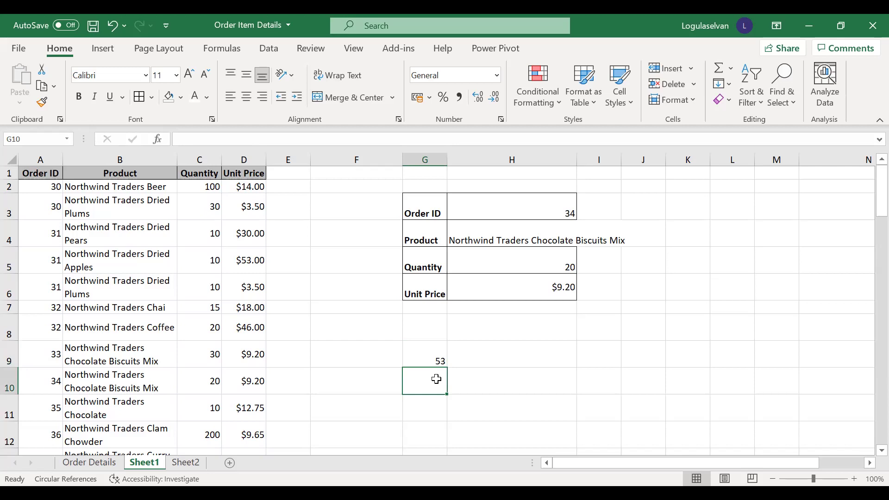
text(=)
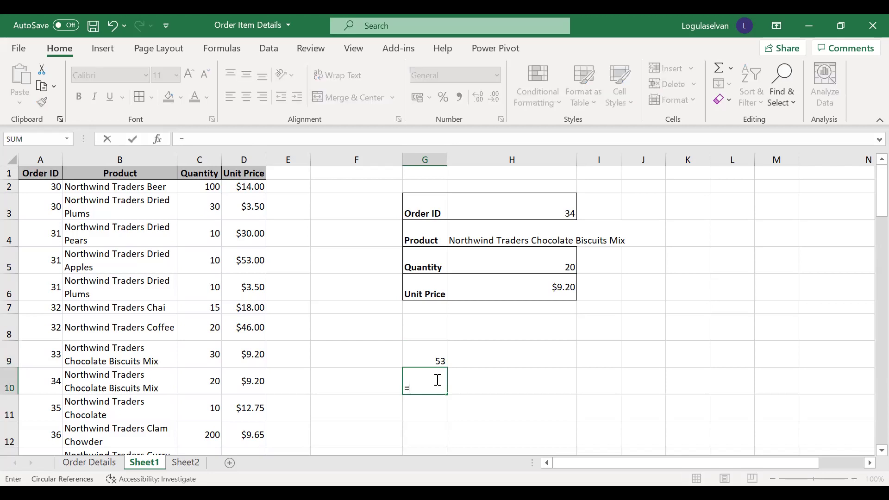
text(MATCH)
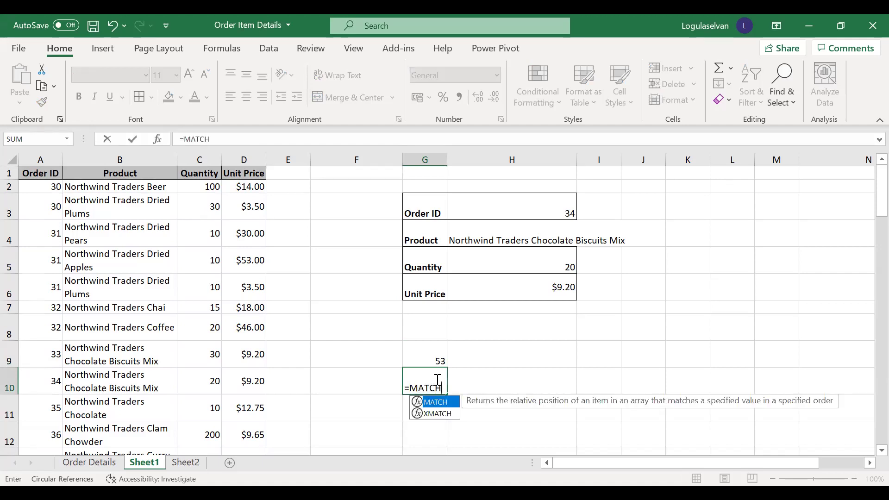
text(()
click(528, 236)
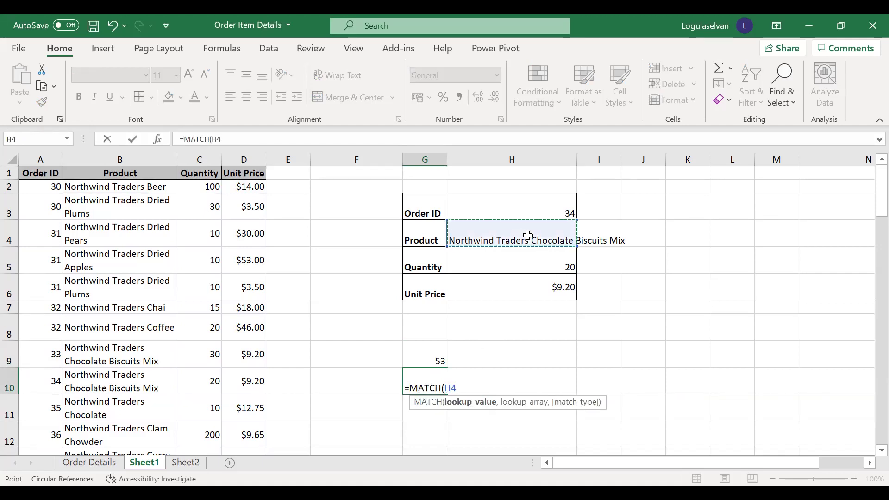
text(,)
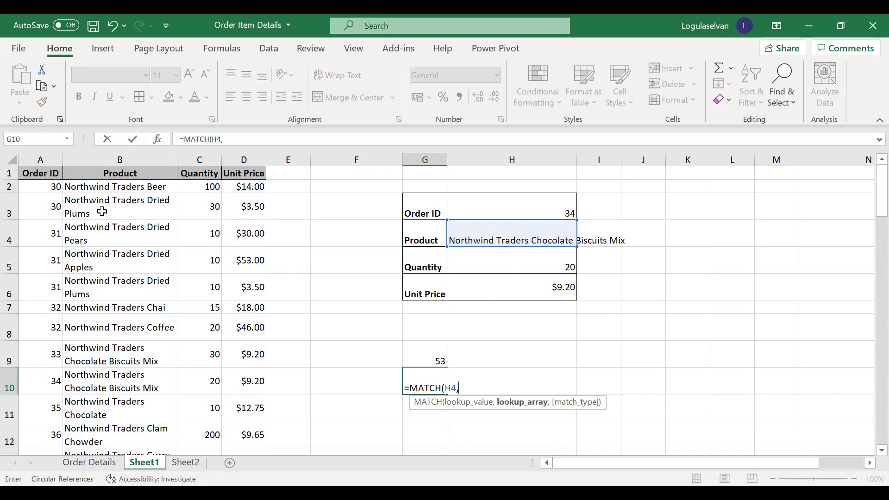
click(124, 175)
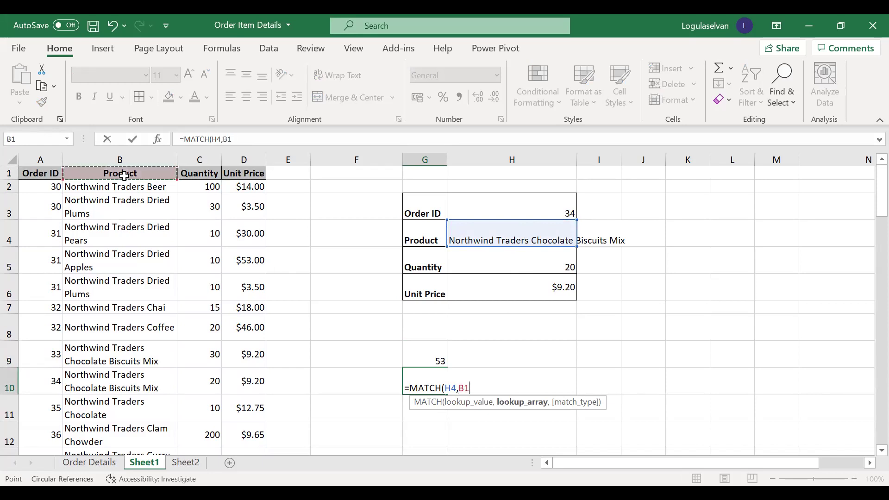
key(ctrl+shift+Down)
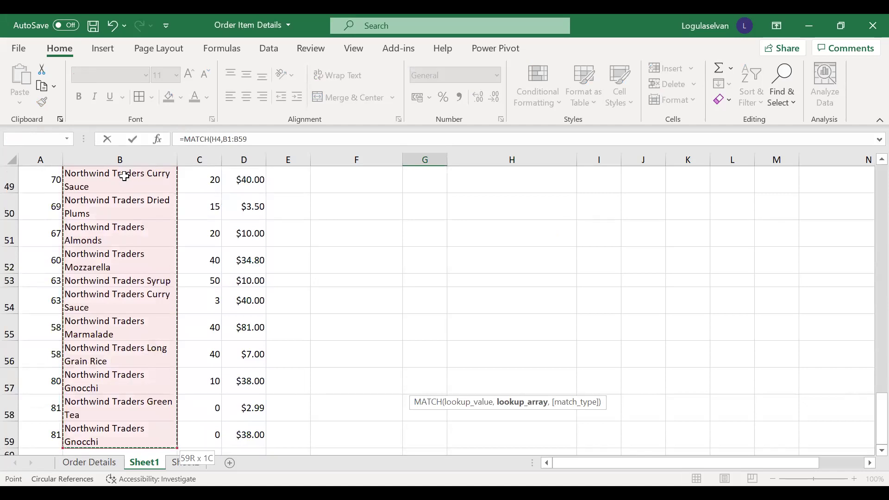
text(,)
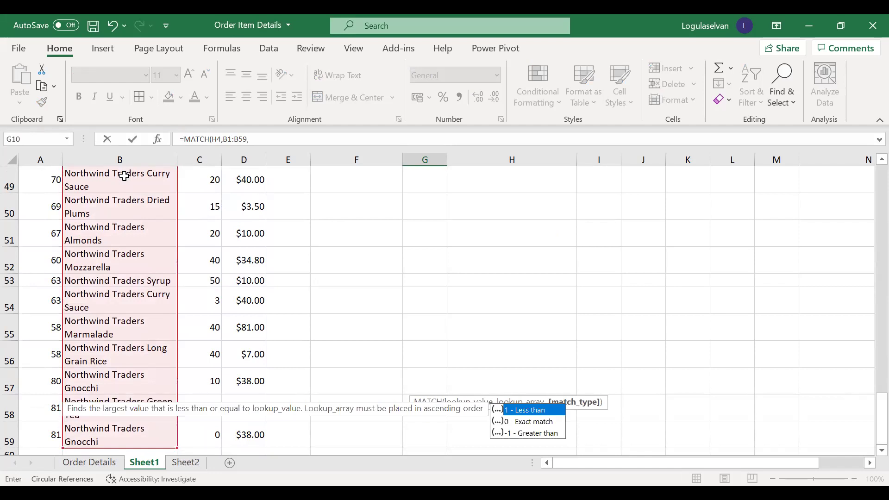
text(0))
key(ctrl+Return)
- Check the MATCH result in G10 by tracing the Product column from its header in B1 down to row 9
scroll(124, 176, up, 2)
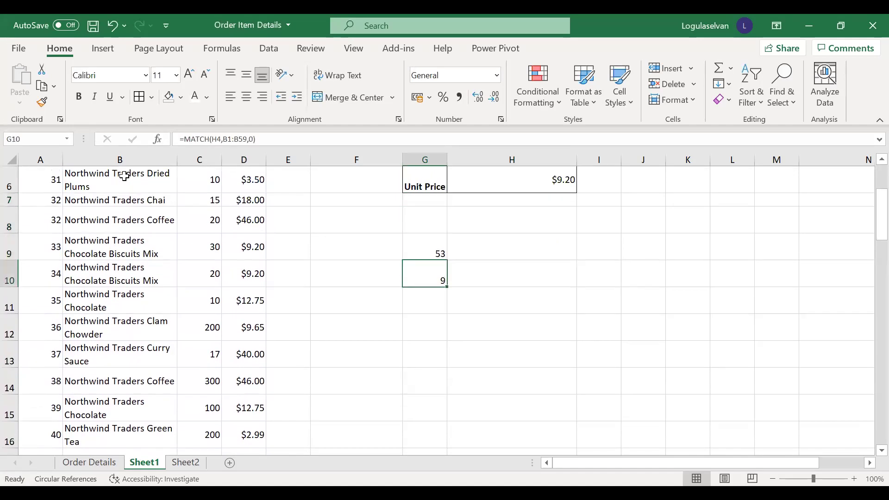
key(Left)
key(Left)
key(Left)
key(Left)
key(Left)
key(Up)
key(Up)
key(Up)
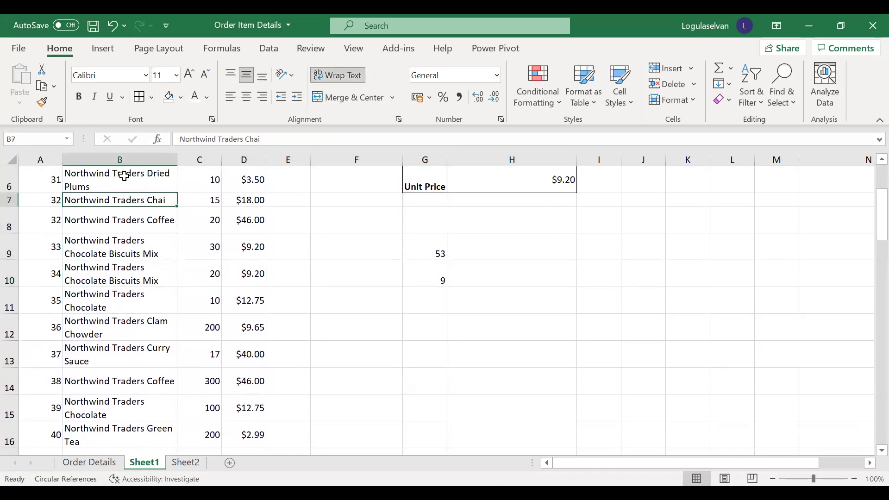
key(Up)
key(Up)
key(Up)
key(Up)
key(Up)
key(Up)
key(shift+Down)
key(shift+Down)
key(shift+Down)
key(shift+Down)
key(shift+Down)
key(shift+Down)
key(shift+Down)
key(shift+Down)
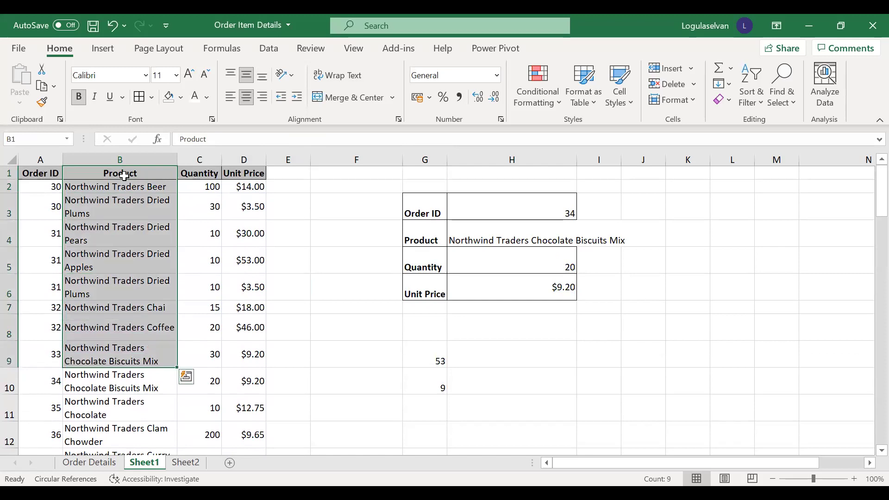
click(9, 357)
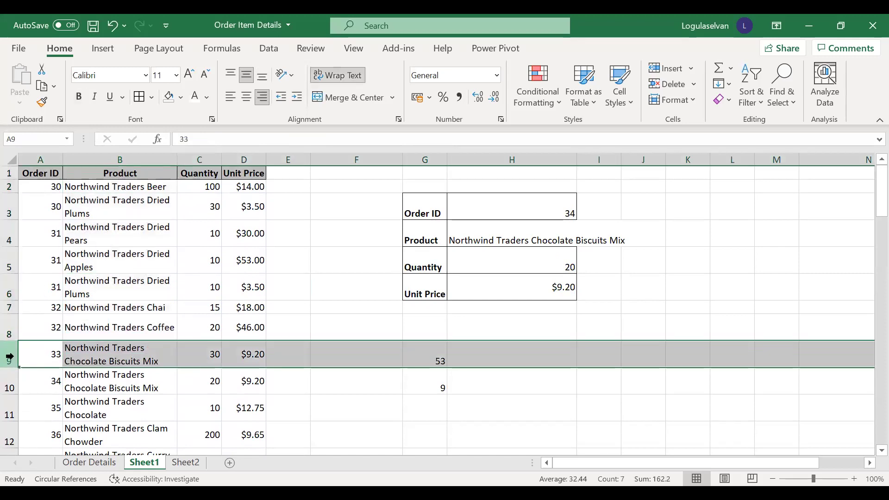
click(142, 355)
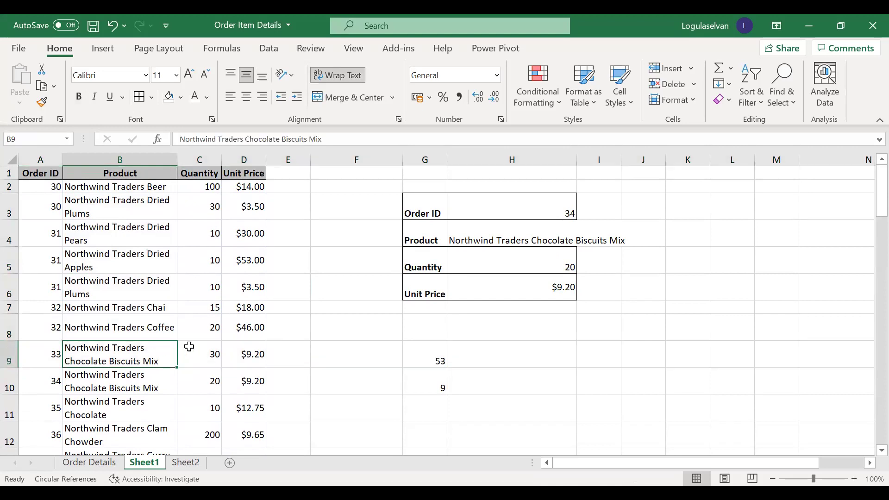
- Compare the MATCH formula in G10 with the INDEX formula in G9
click(441, 380)
click(435, 348)
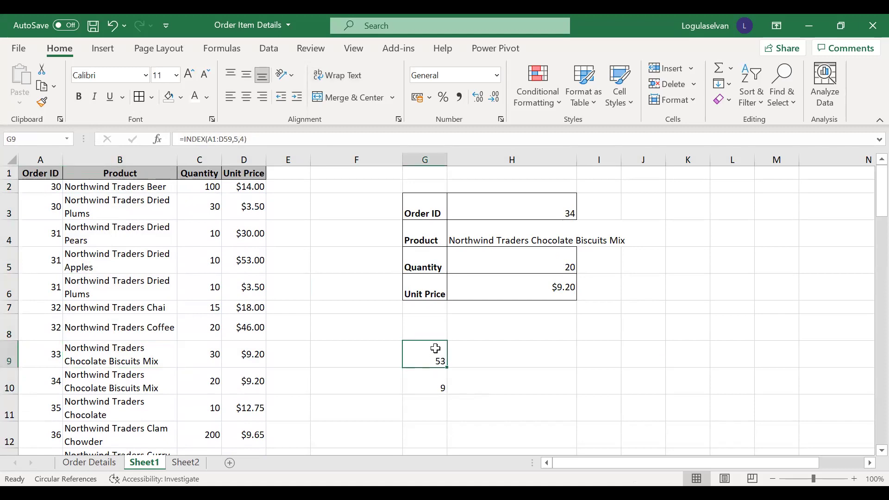
click(437, 382)
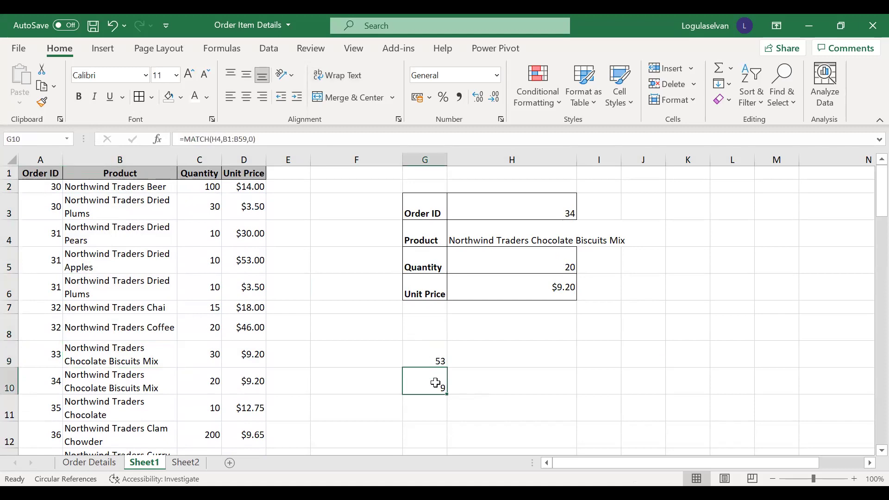
click(435, 359)
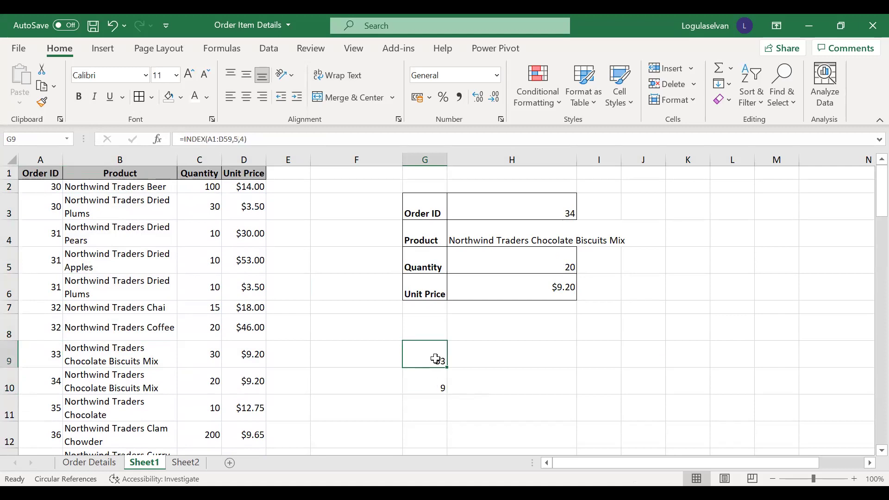
- Start an INDEX formula in cell G11 with the whole order table A1:D59 as its array
click(432, 412)
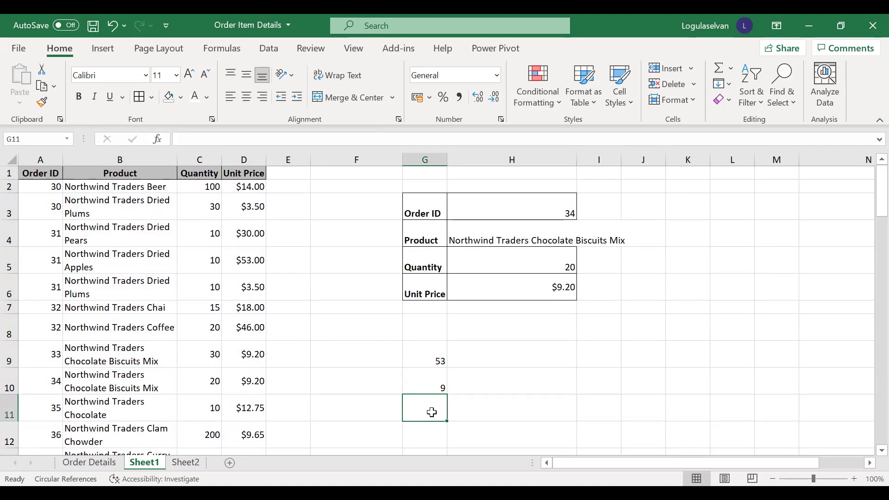
text(=)
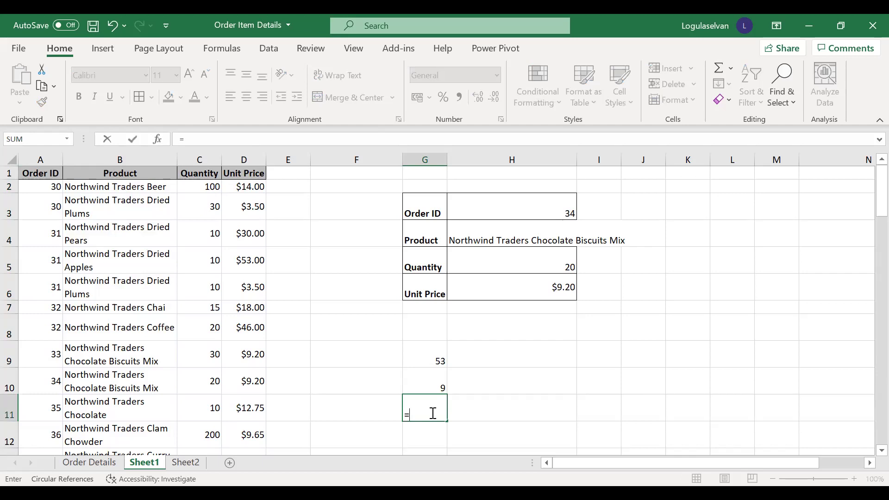
text(INDEX)
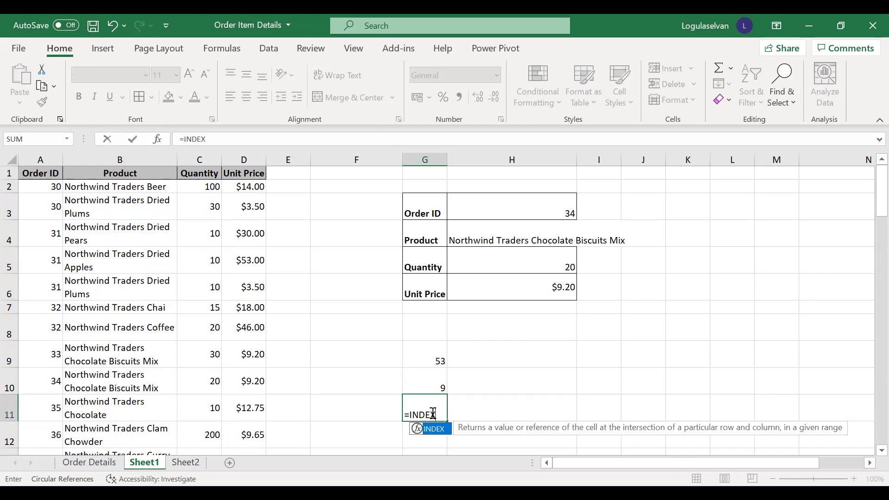
text(()
key(Left)
key(Left)
key(Left)
key(Left)
key(Left)
key(Up)
key(Up)
key(Up)
key(Up)
key(Up)
key(Up)
key(Up)
key(Up)
key(Up)
key(Left)
key(Up)
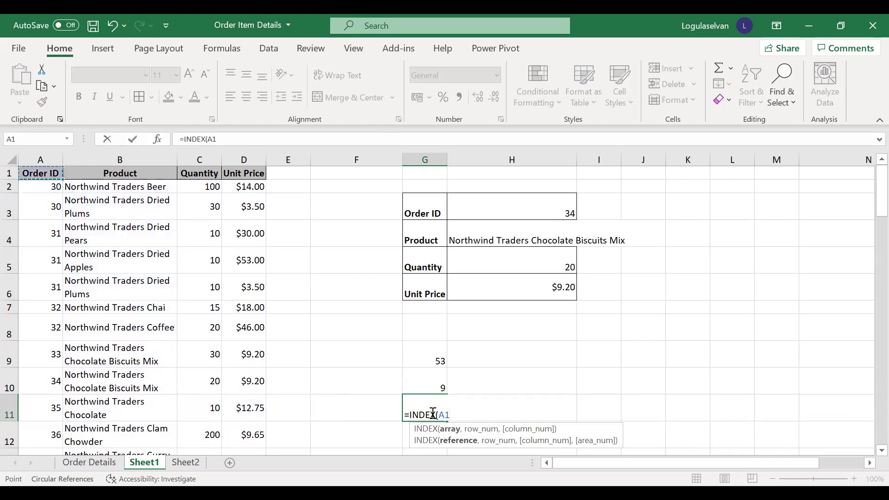
key(ctrl+shift+Down)
key(ctrl+shift+Right)
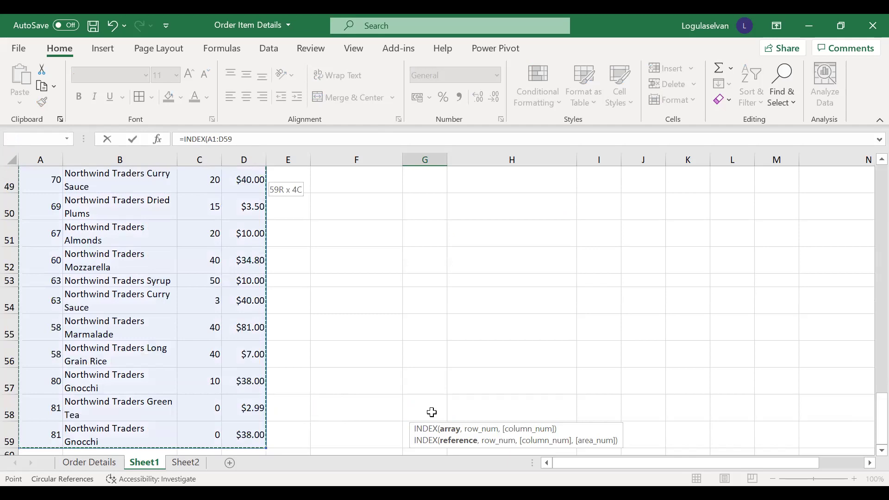
text(,)
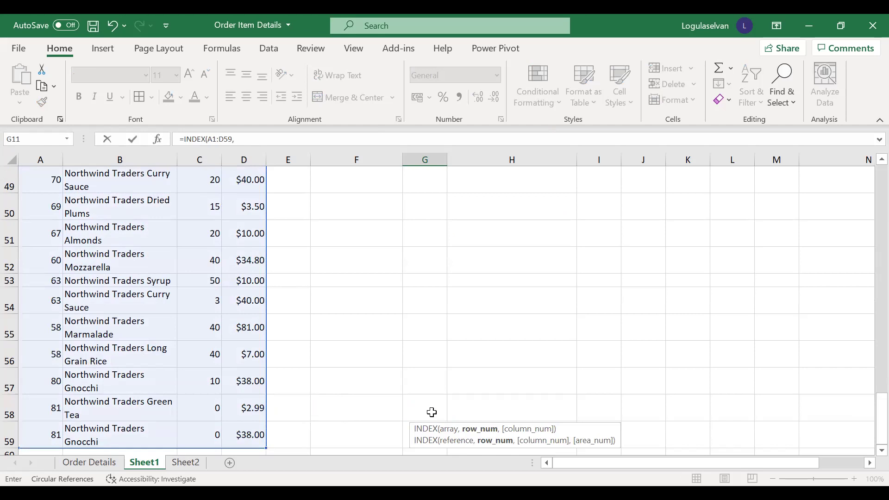
- Add MATCH(H4,B1:B59,0) as the row number argument of the INDEX formula in G11
text(MATCH)
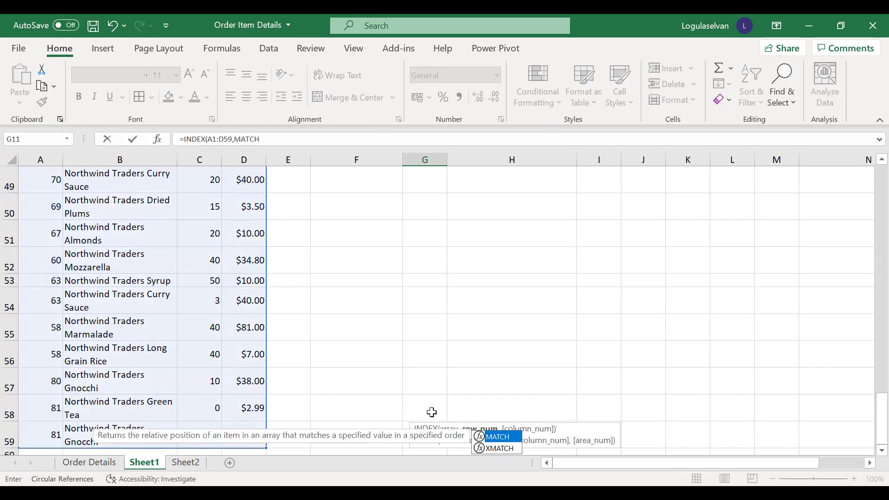
text(()
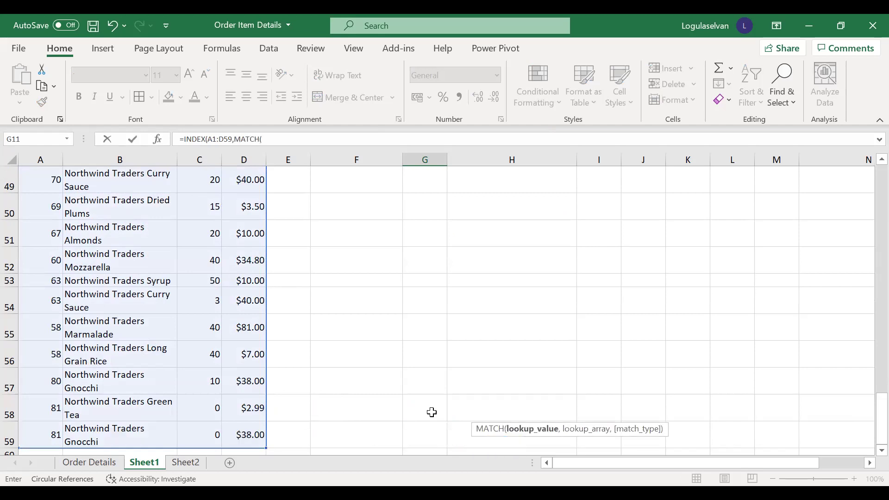
scroll(432, 412, up, 14)
key(Up)
key(Up)
key(Up)
key(Up)
key(Up)
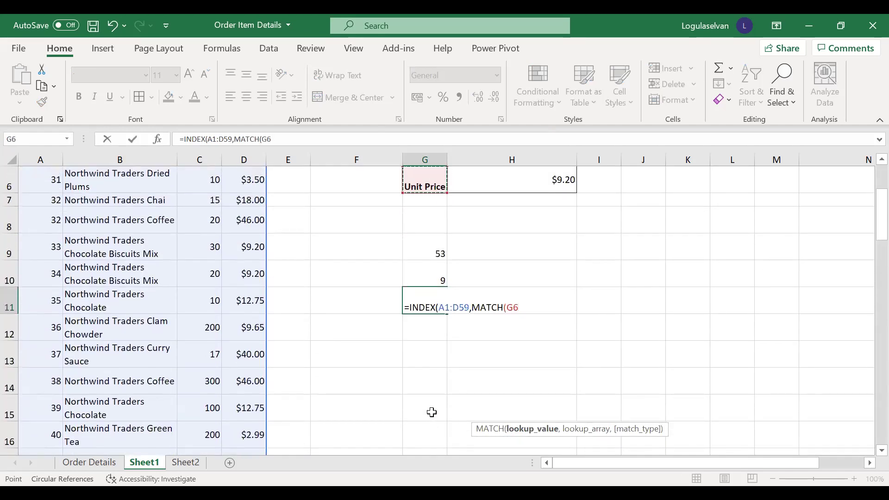
key(Up)
key(Up)
key(Right)
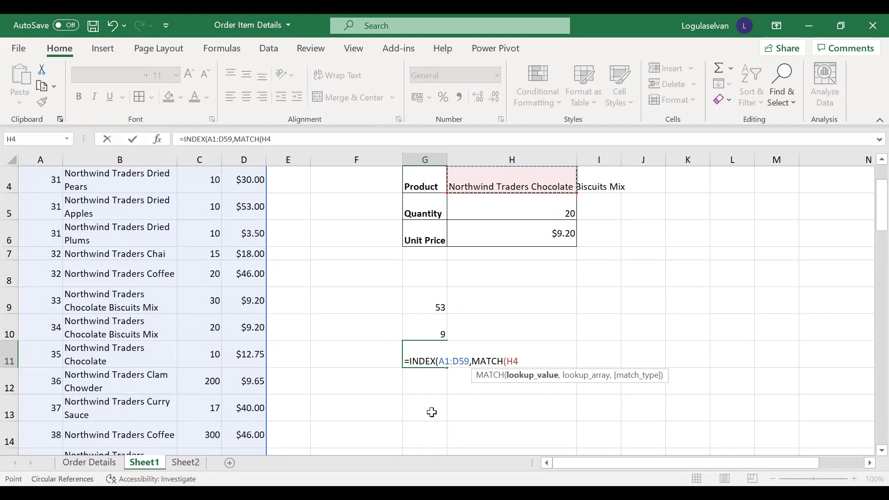
text(,)
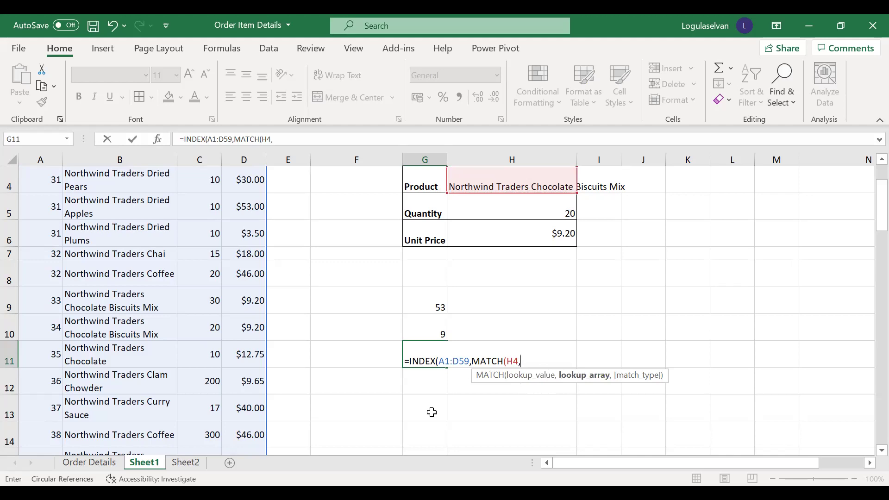
click(145, 270)
key(Up)
key(Up)
key(Up)
key(Up)
key(Up)
key(Up)
key(Up)
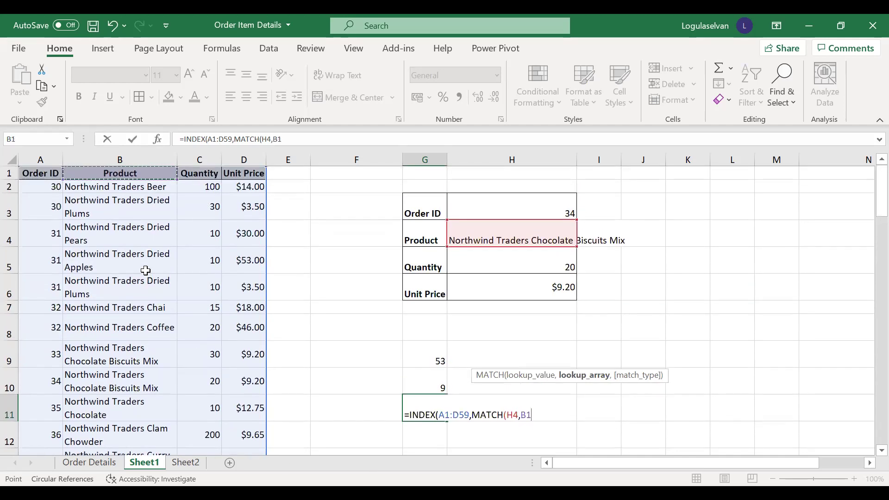
key(ctrl+shift+Down)
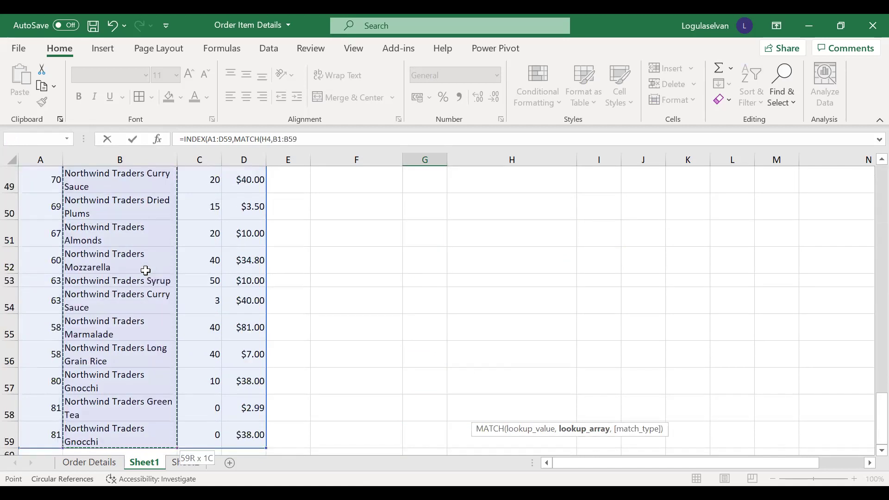
text(,0)
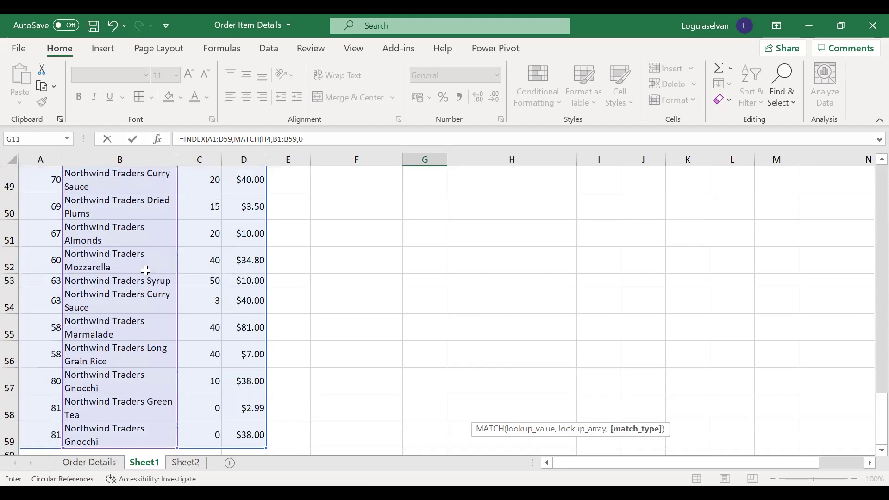
text())
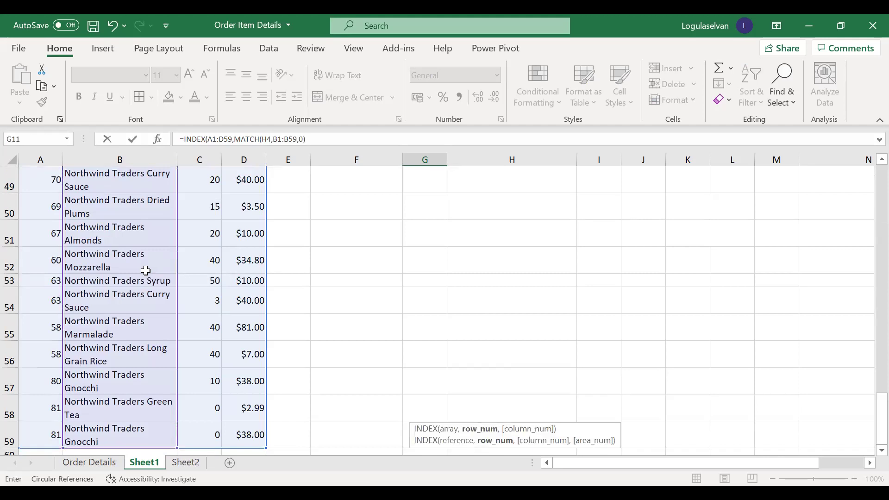
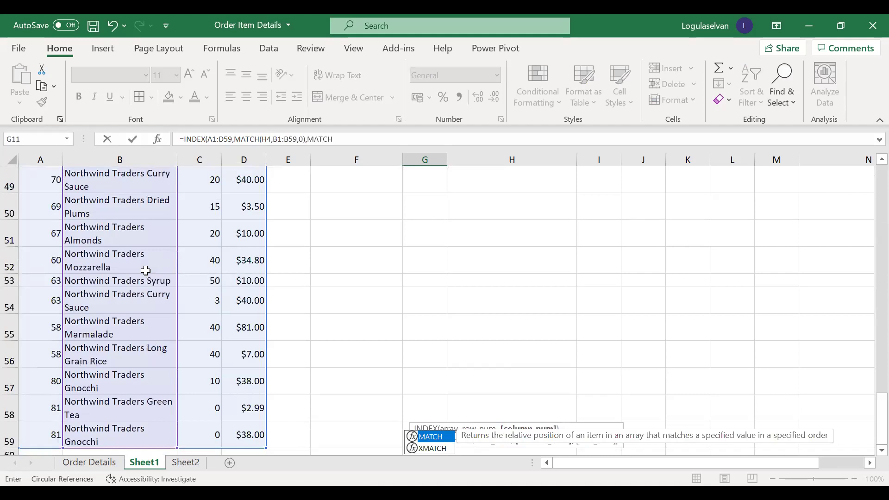
- Begin the column number argument of G11's INDEX formula with a second MATCH that uses G6 as its lookup value
text(()
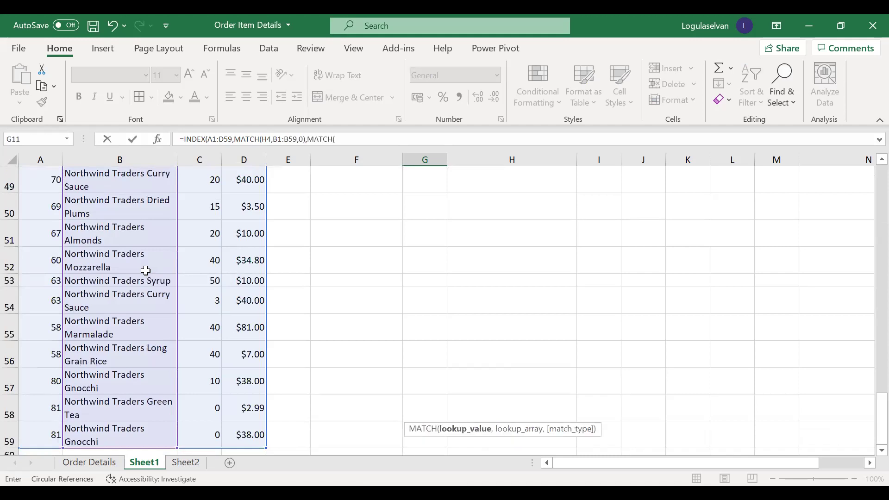
key(Up)
key(Up)
key(Up)
key(Up)
key(Up)
key(Up)
key(Up)
key(Up)
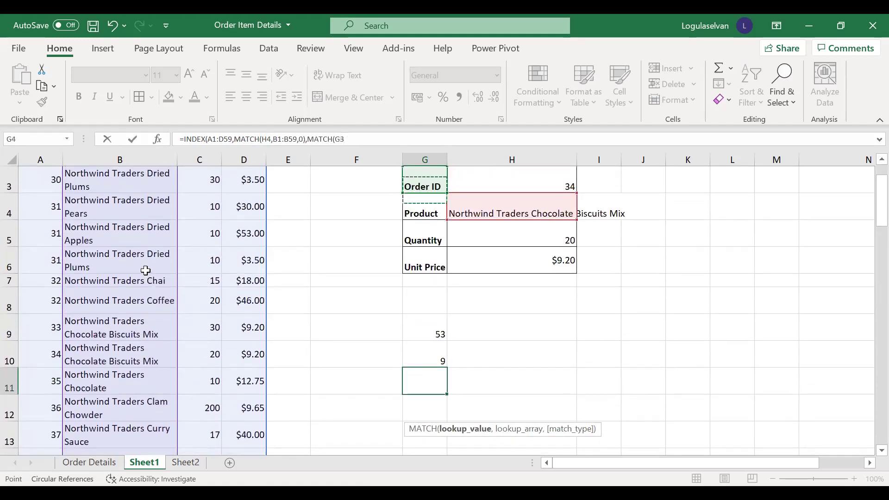
key(Down)
key(Down)
key(Down)
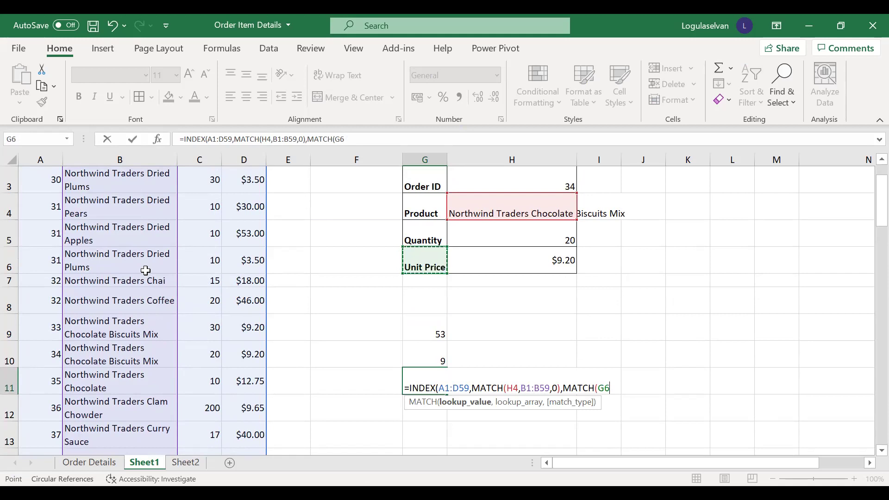
text(,)
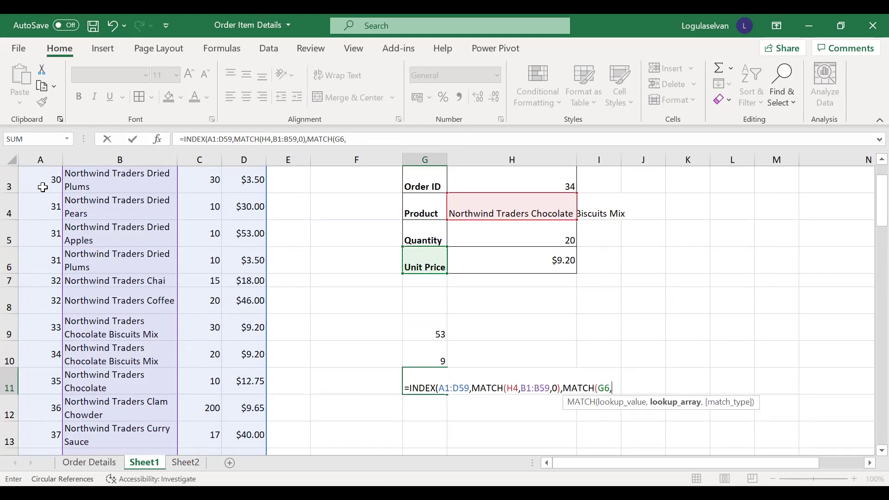
- Complete the second MATCH with header row A1:D1 as lookup array and match type 0, and enter the formula in G11
click(43, 190)
key(Up)
key(Up)
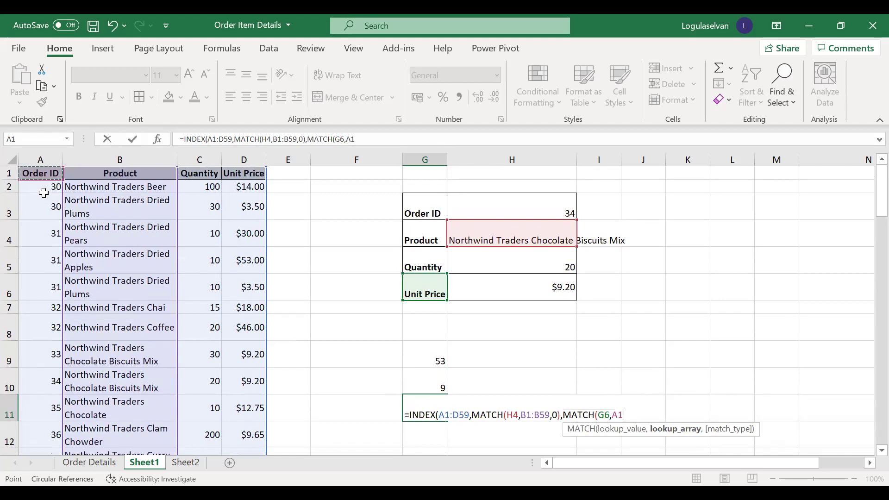
key(shift+Right)
key(shift+Right)
key(shift+Right)
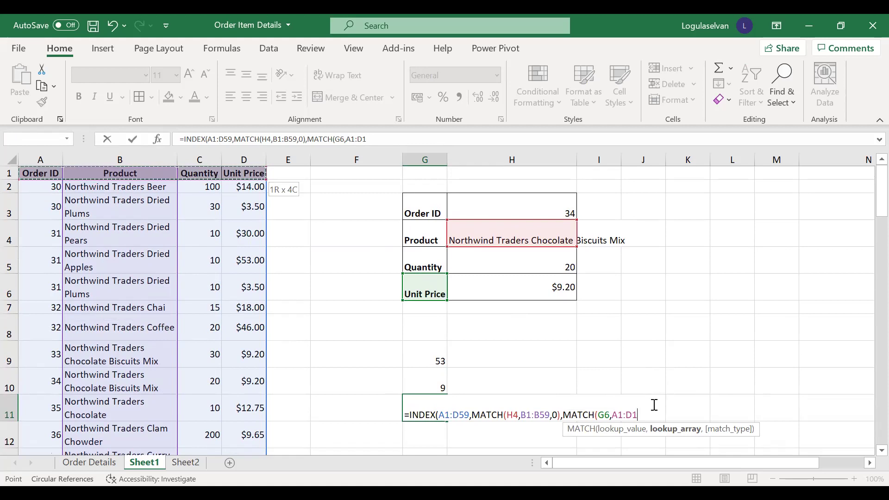
text(,0)))
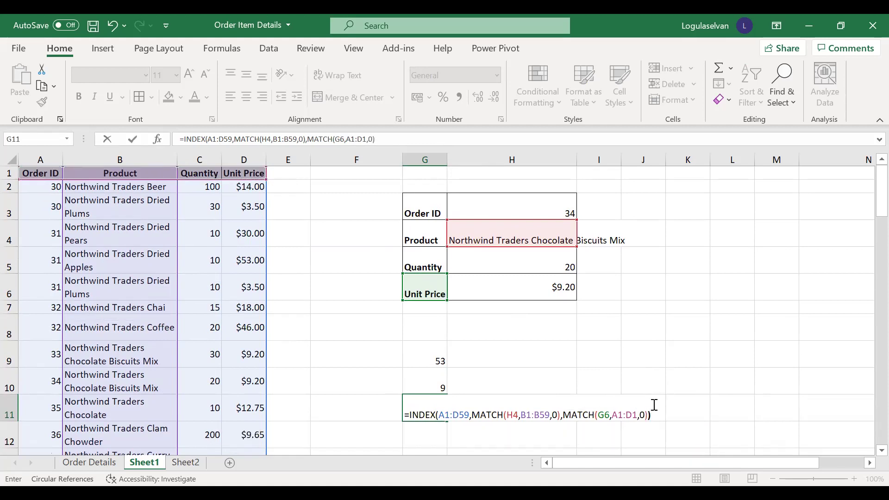
key(Return)
- Compare the INDEX-MATCH result in G11 with the Unit Price formula in H6
key(Up)
click(573, 287)
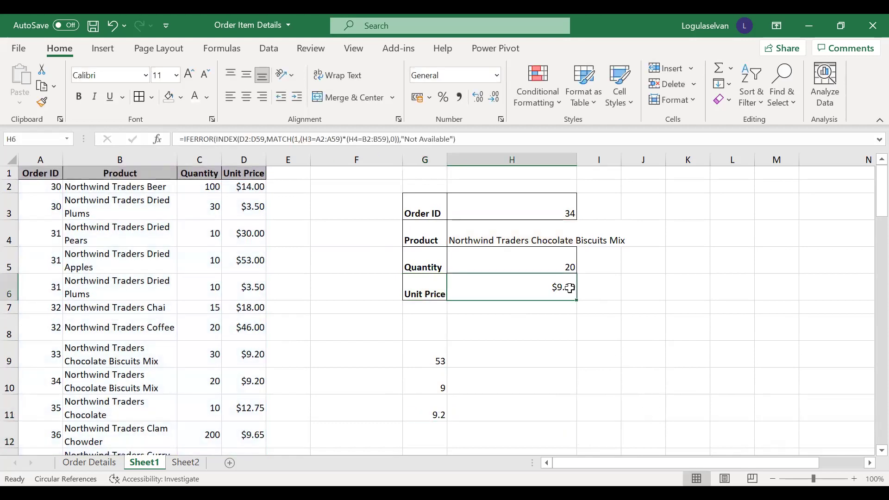
click(440, 411)
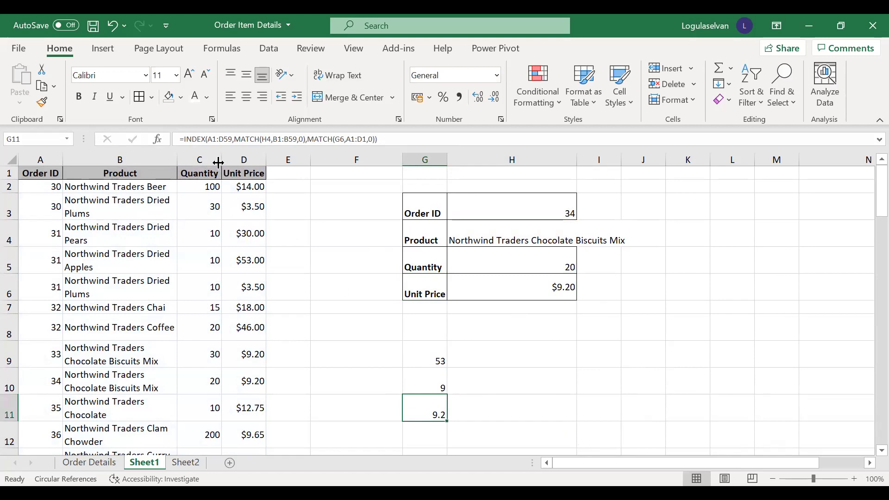
- Review each argument of the G11 formula, from the INDEX array through the row MATCH to the column MATCH
click(234, 139)
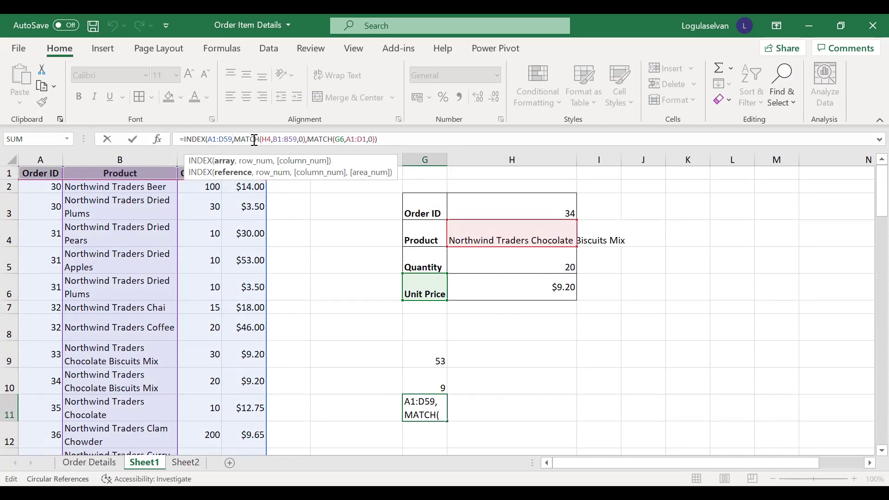
click(254, 139)
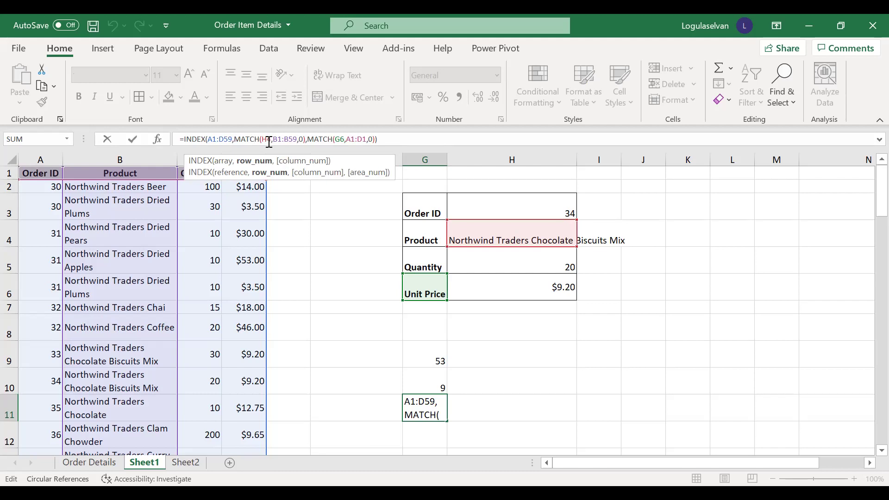
click(283, 140)
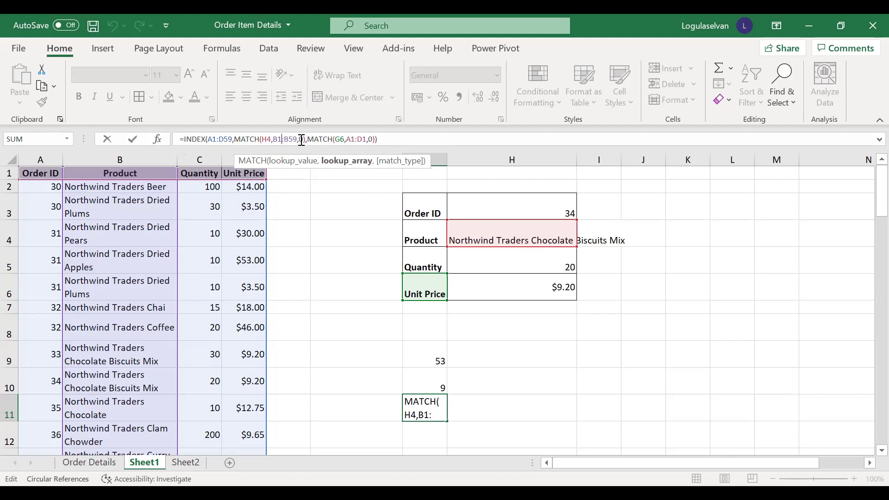
click(301, 139)
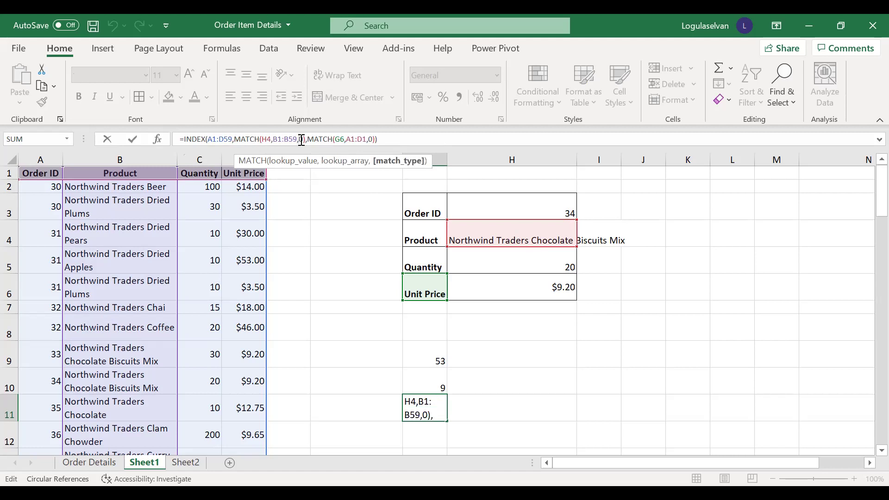
click(306, 139)
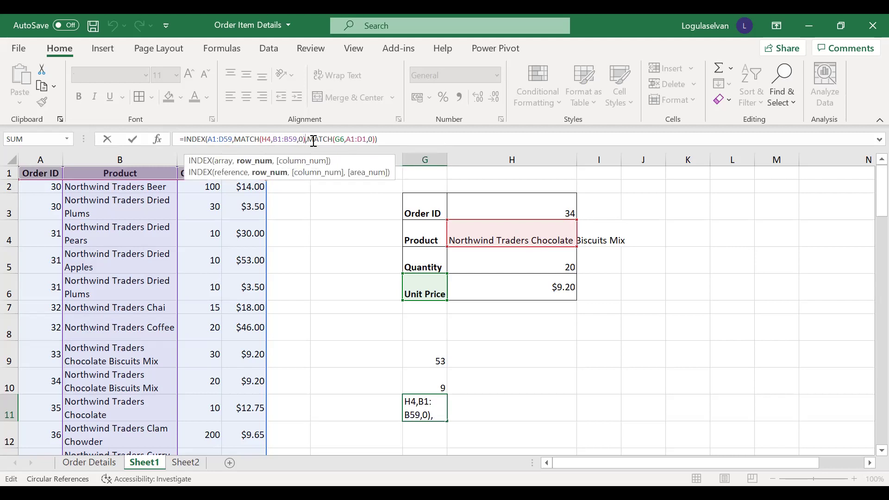
click(314, 141)
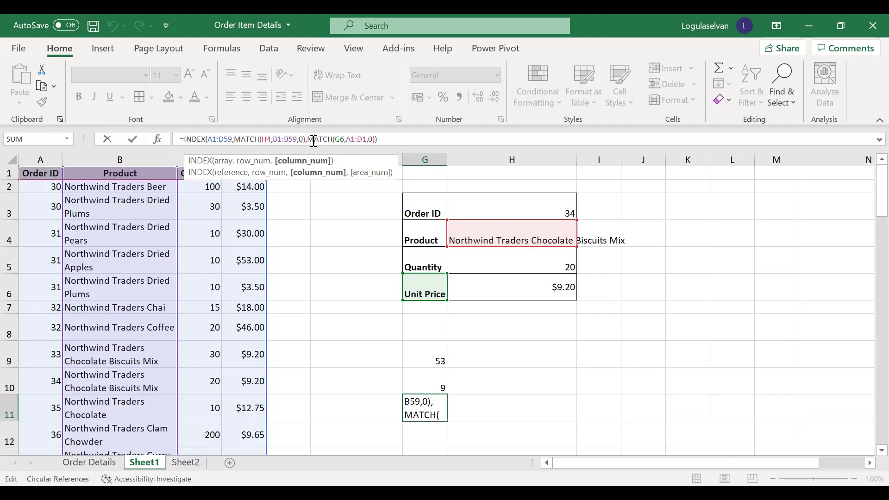
click(342, 139)
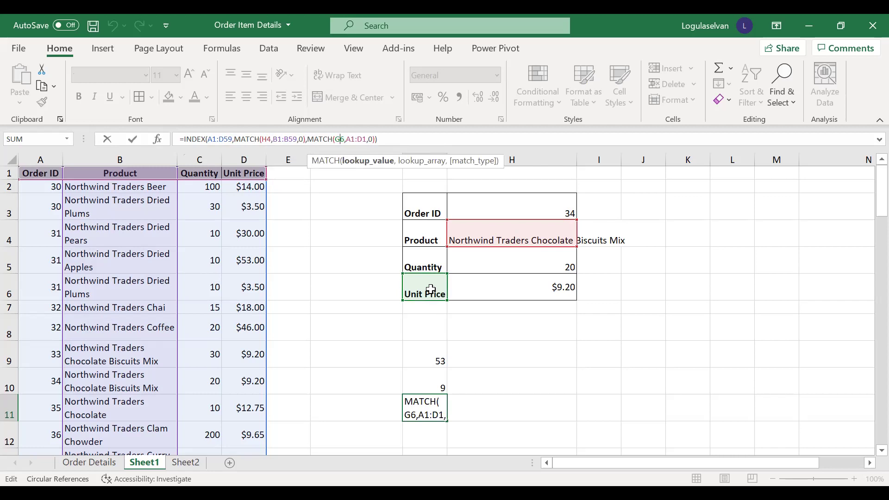
click(357, 139)
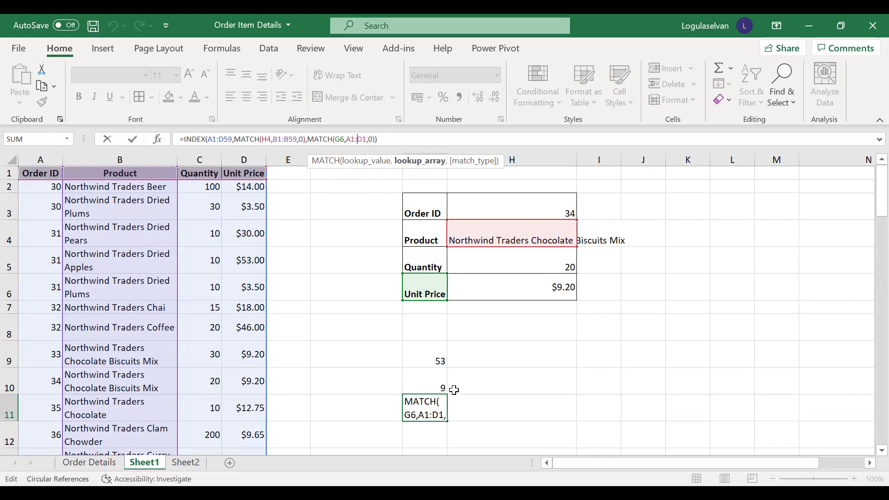
key(ctrl+Return)
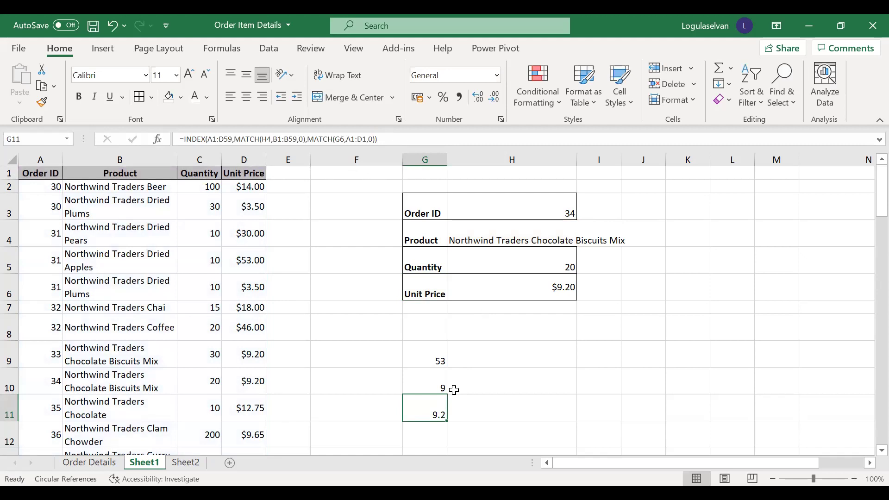
- Compare the formulas in G9, G10 and G11 one after another
click(436, 357)
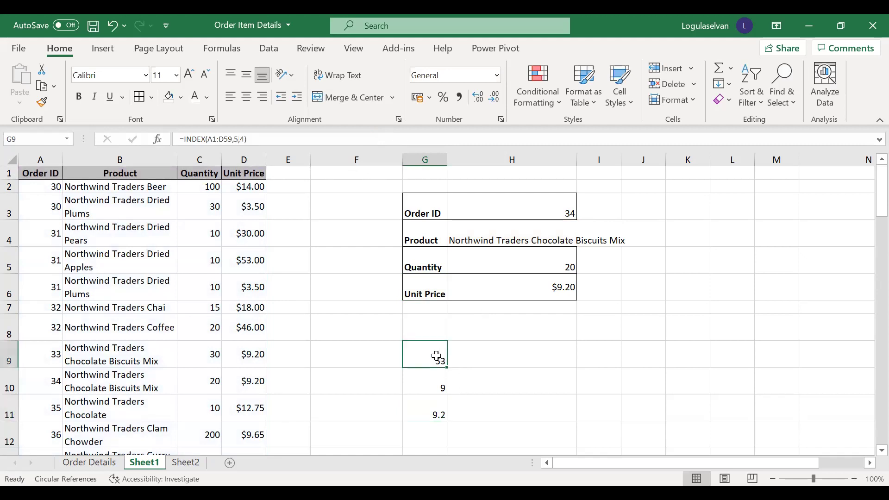
click(435, 384)
click(438, 413)
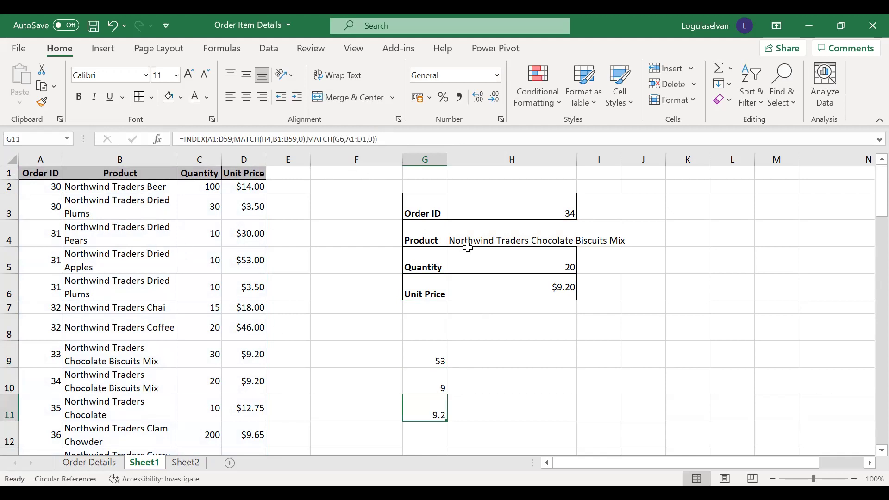
- Check the lookup product in H4 against the Product column, and inspect the Order ID in H3 and the Quantity formula in H5
click(483, 240)
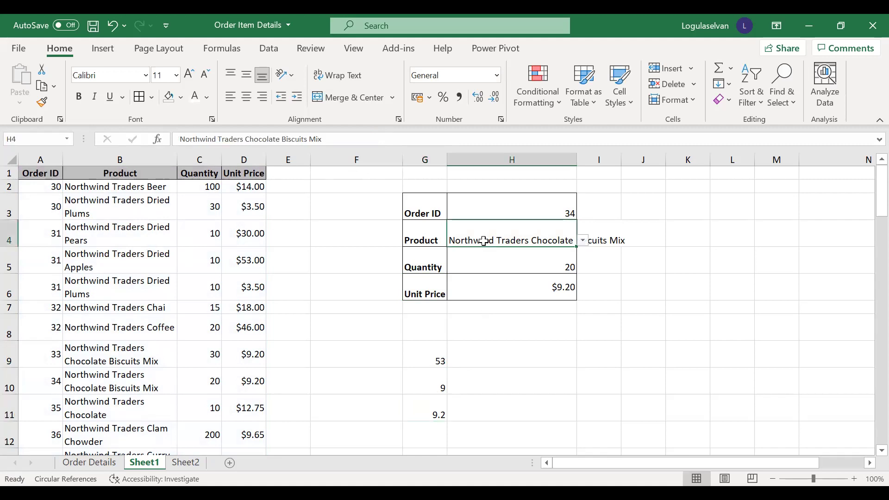
click(98, 270)
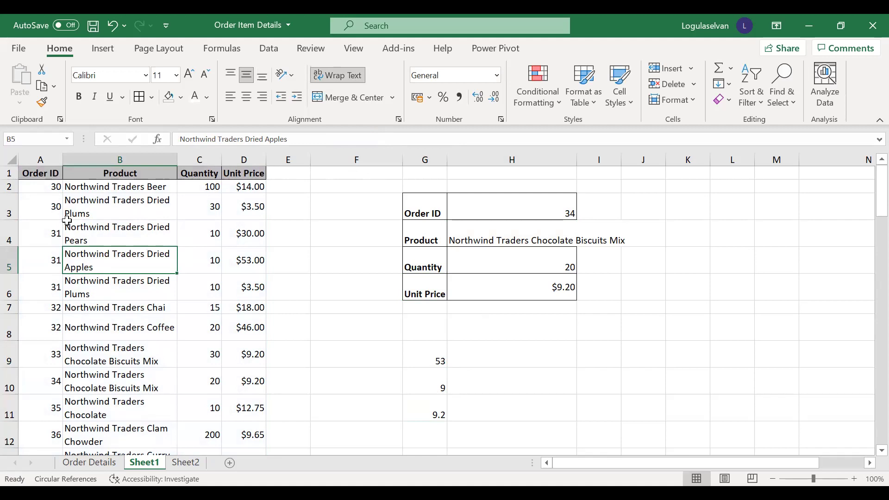
click(121, 172)
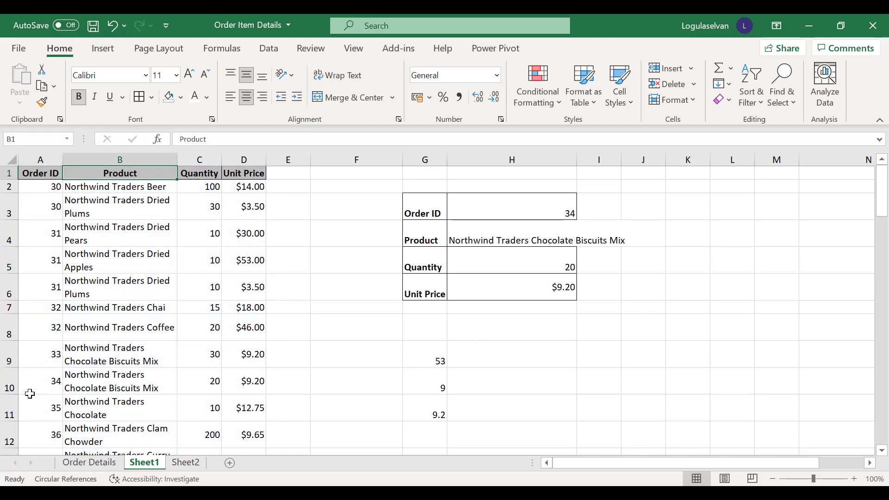
click(129, 189)
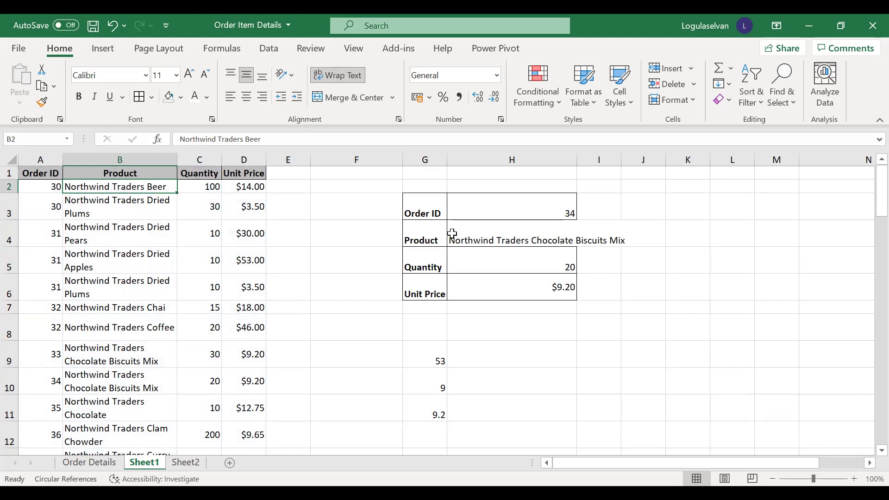
click(544, 215)
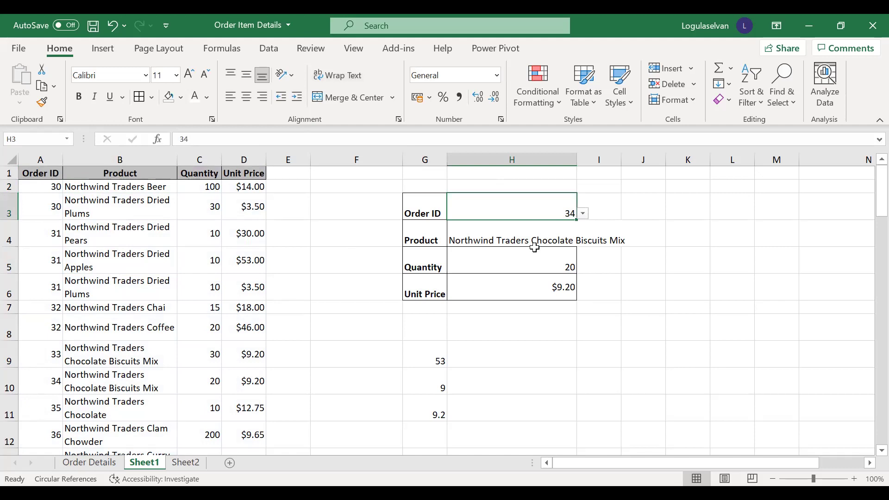
click(528, 262)
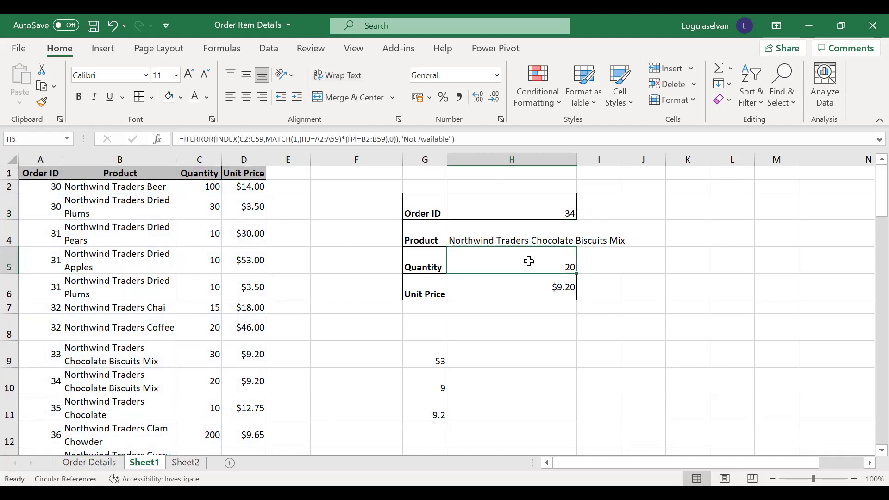
- Copy the lookup form labels G3:G6 from Sheet1 and paste them at H3 on Sheet2
click(186, 462)
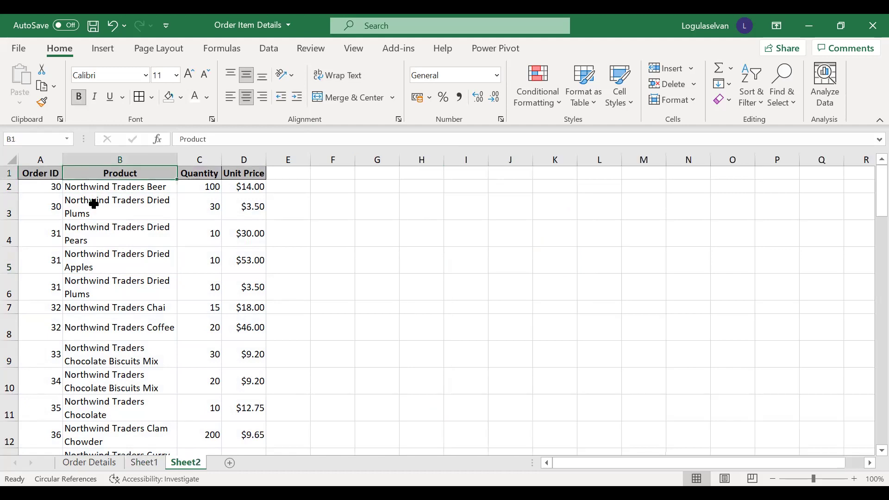
click(154, 464)
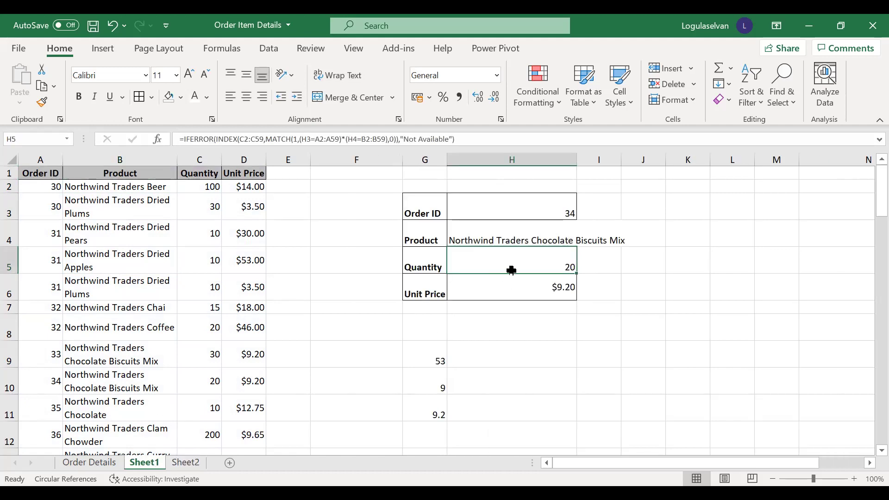
click(438, 208)
key(shift+Down)
key(shift+Down)
key(shift+Down)
key(ctrl+c)
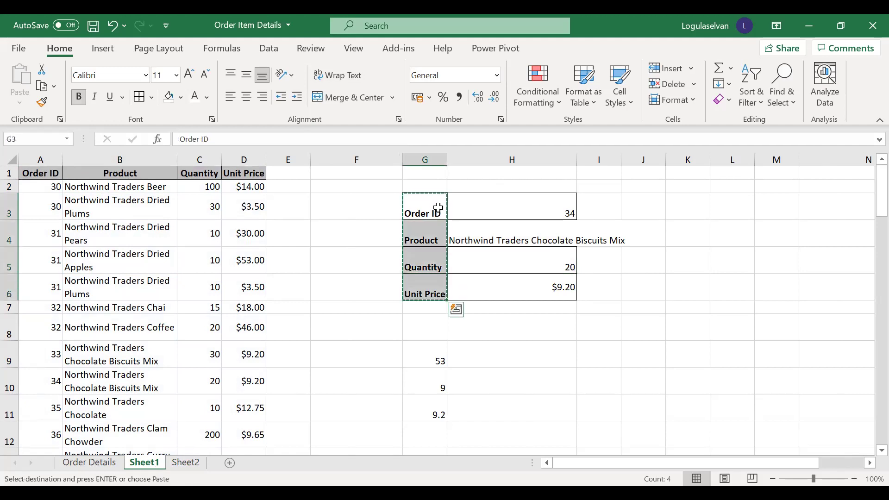
click(192, 467)
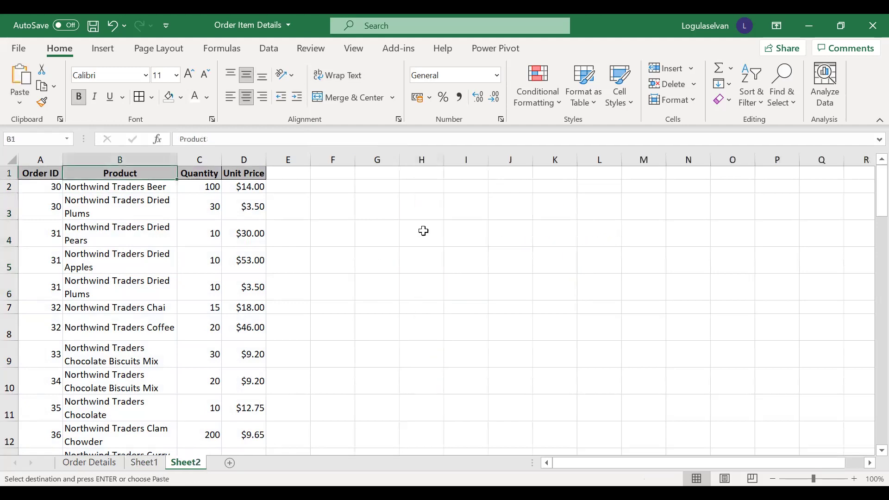
click(428, 213)
key(ctrl+v)
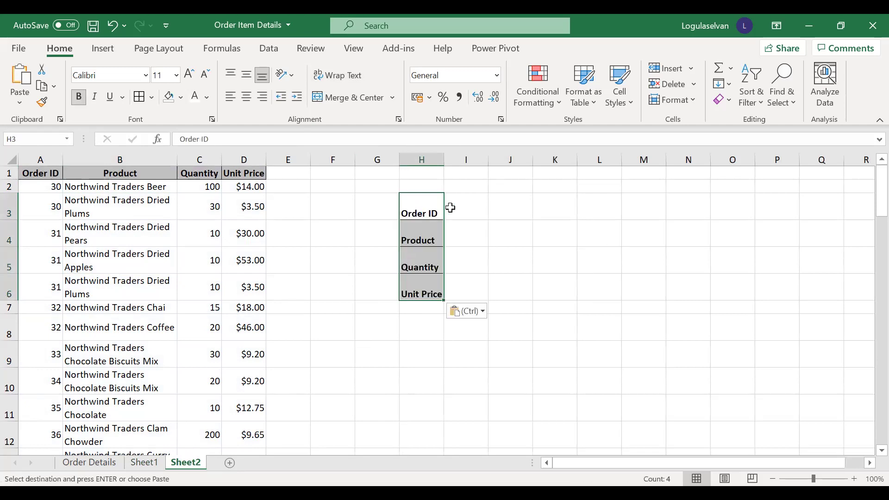
- Examine the Order ID header and first entries in column A as the source for the Order ID input cell I3
click(471, 210)
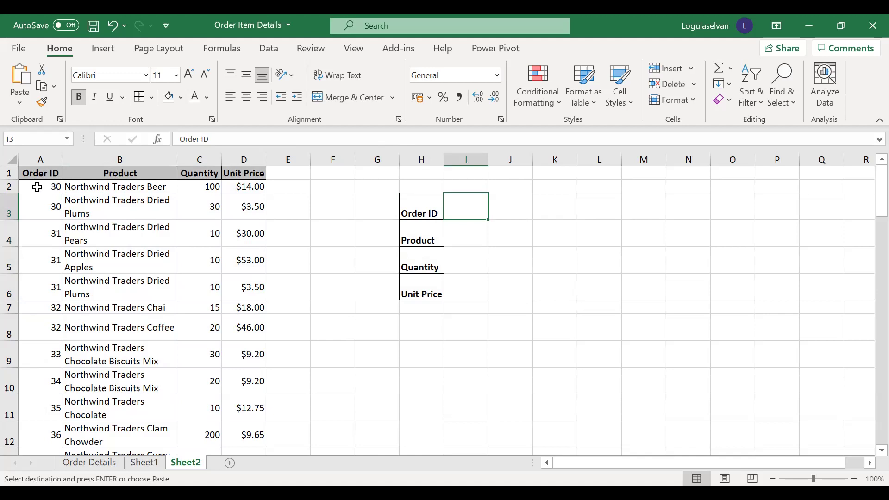
click(37, 188)
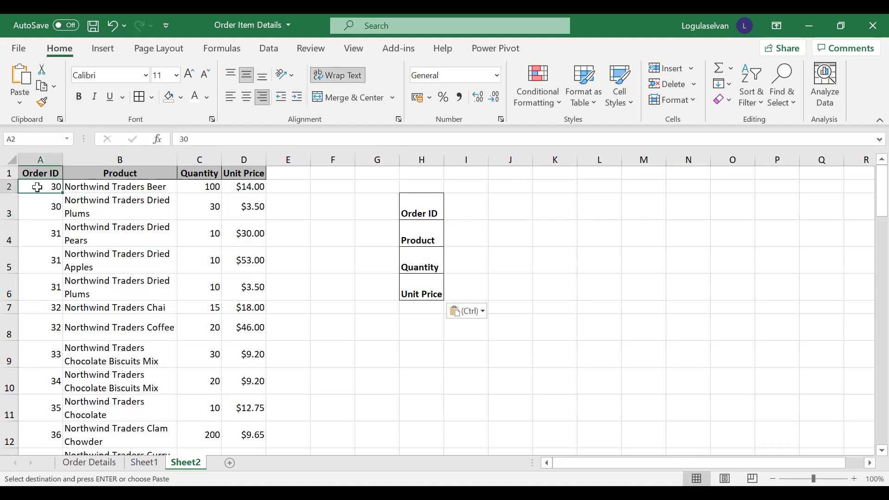
click(48, 176)
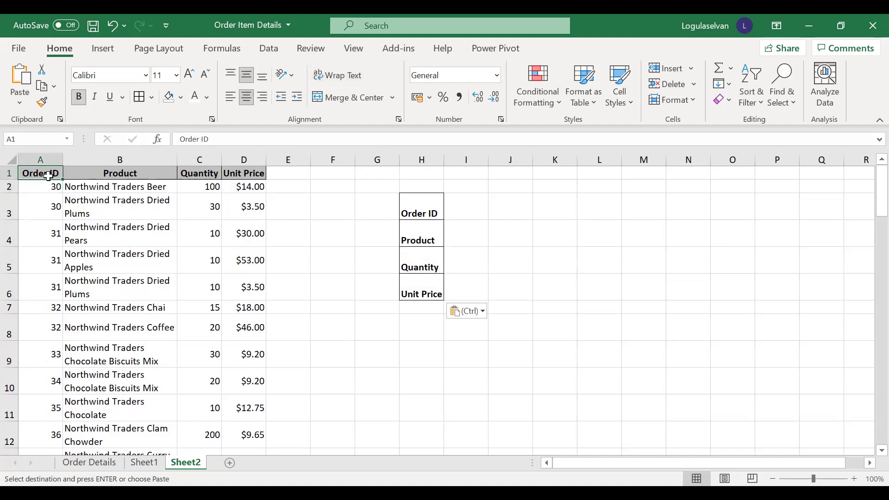
key(Down)
key(Down)
key(Up)
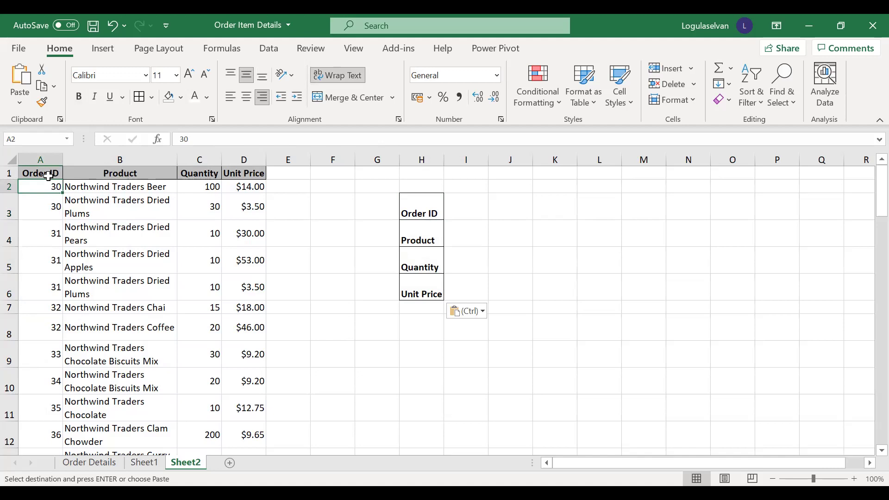
- Look through the Order ID entries in column A down to row 9 for repeated IDs
key(Down)
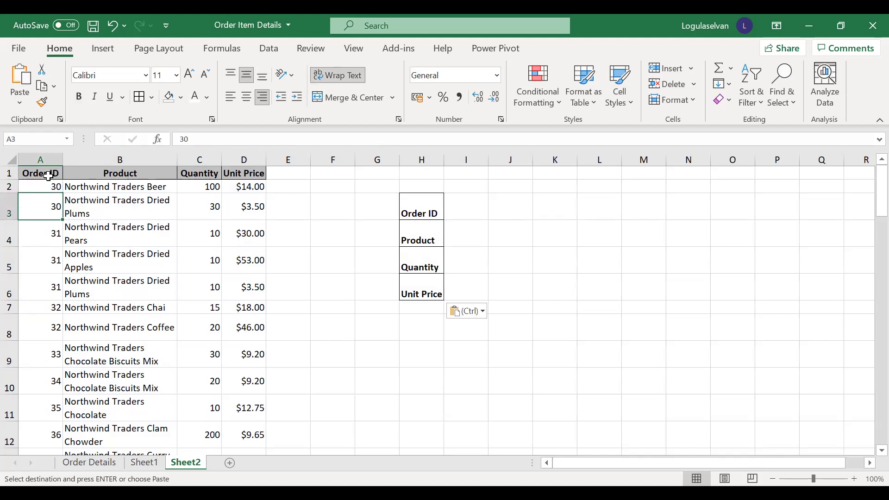
key(Down)
key(Down)
key(Down)
key(Down)
key(Down)
key(Down)
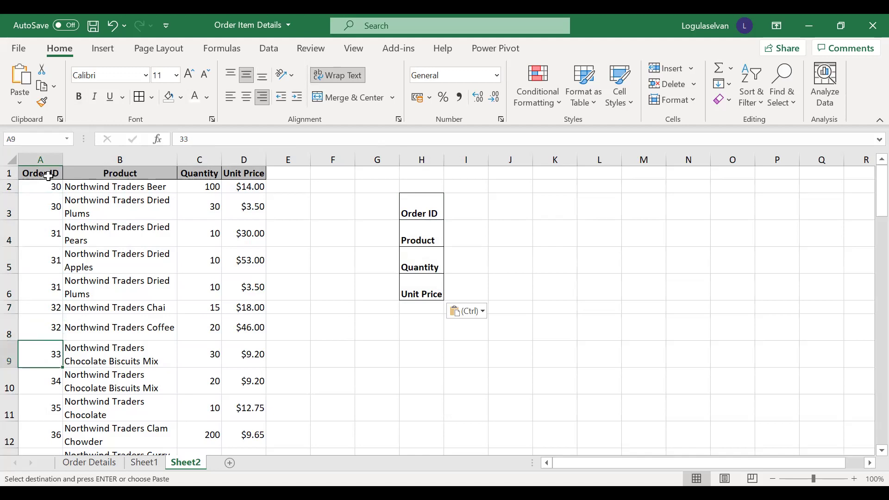
key(Up)
key(Up)
key(Up)
key(Up)
key(Up)
key(Up)
key(Up)
key(Up)
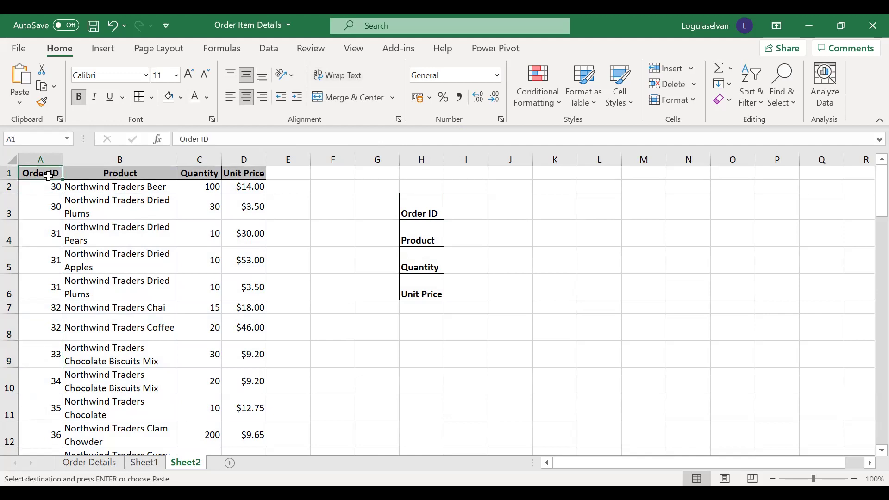
- Copy the whole Order ID column with its header from column A and paste it at M1
key(ctrl+shift+Down)
key(ctrl+c)
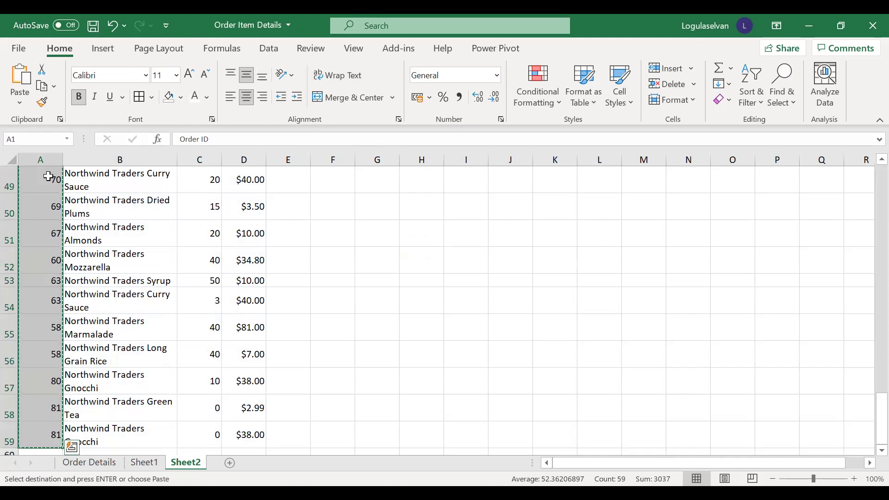
key(Right)
key(Right)
key(Right)
key(Right)
key(Right)
key(Right)
key(Right)
key(Right)
key(Right)
key(Right)
key(Right)
key(Right)
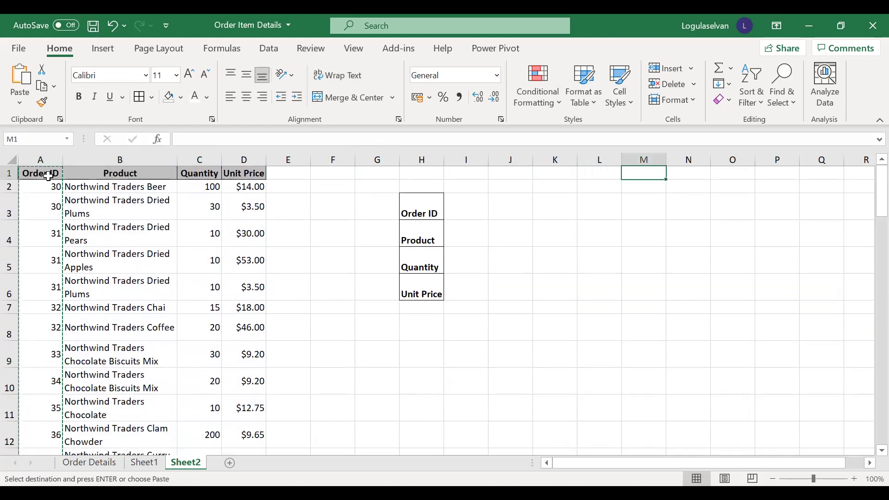
key(ctrl+v)
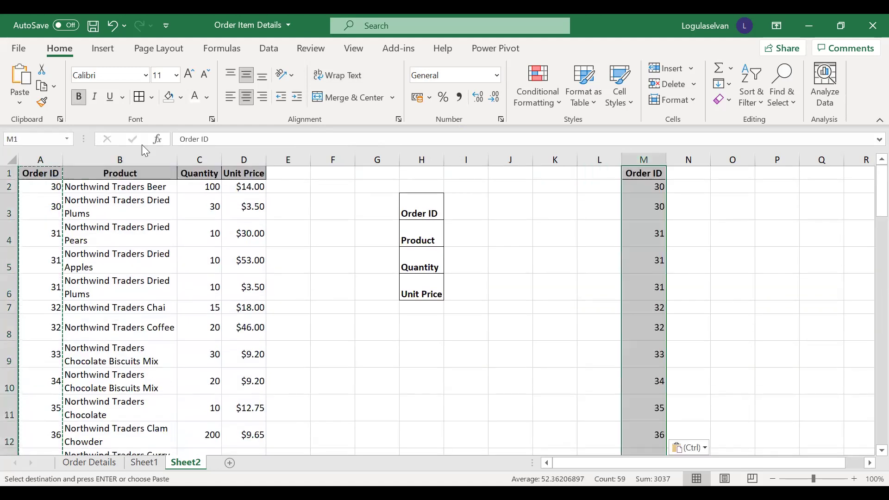
- Remove the duplicate values from the copied Order ID list in column M, treating the first row as a header
click(266, 53)
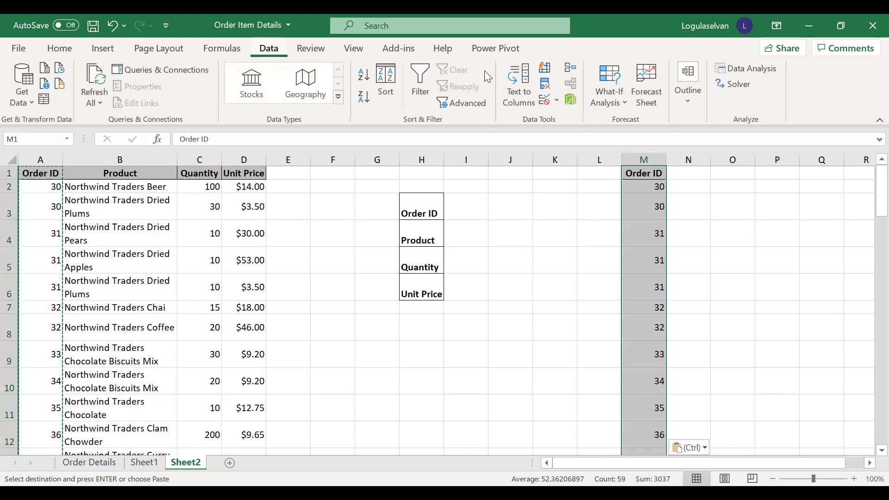
click(547, 83)
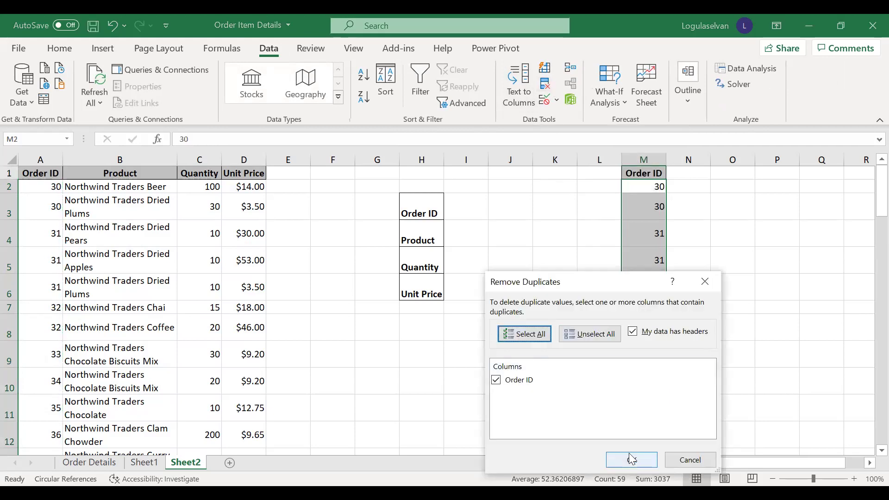
click(632, 459)
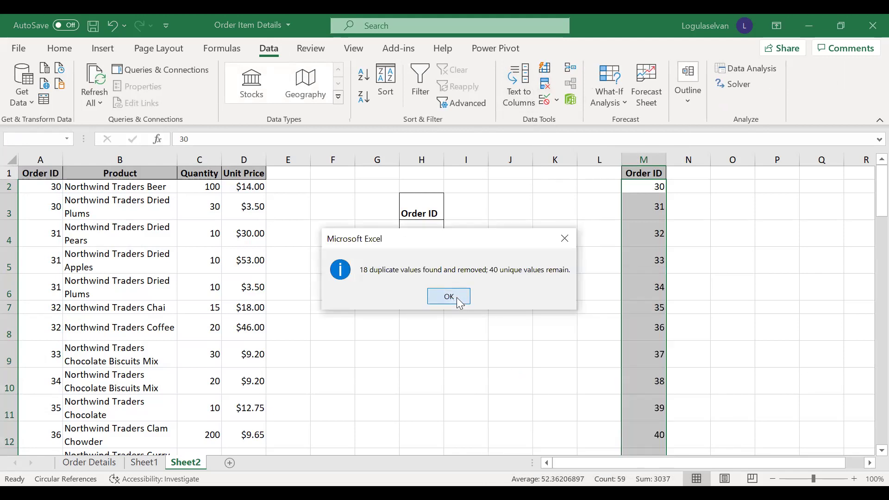
click(460, 303)
- Review the first entries of the Order ID list in column M for remaining duplicates
click(655, 189)
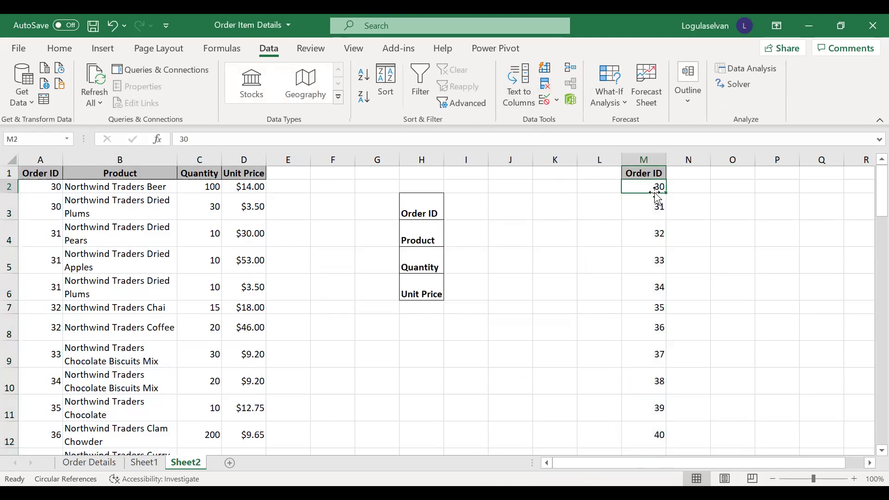
key(Down)
key(Down)
key(Down)
key(Down)
key(Down)
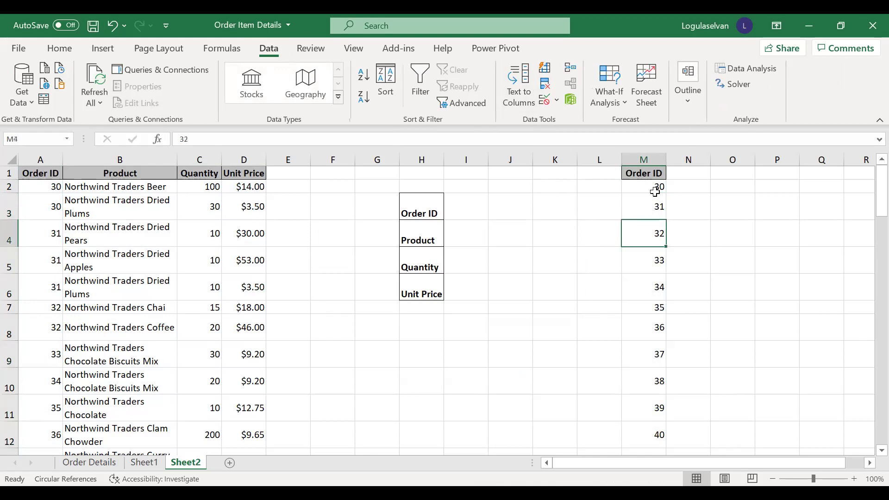
key(Up)
key(ctrl+Up)
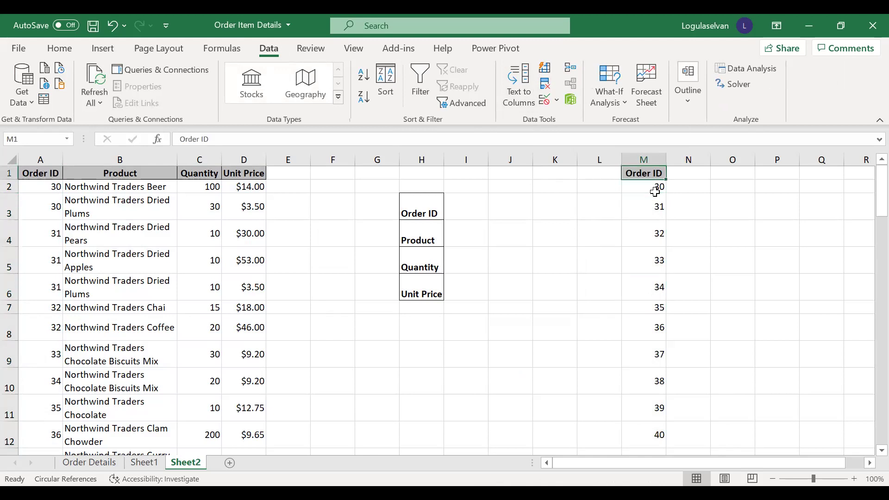
- Add data validation to the Order ID input cell I3, allowing a List with the source =$M$2:$M$41
click(477, 217)
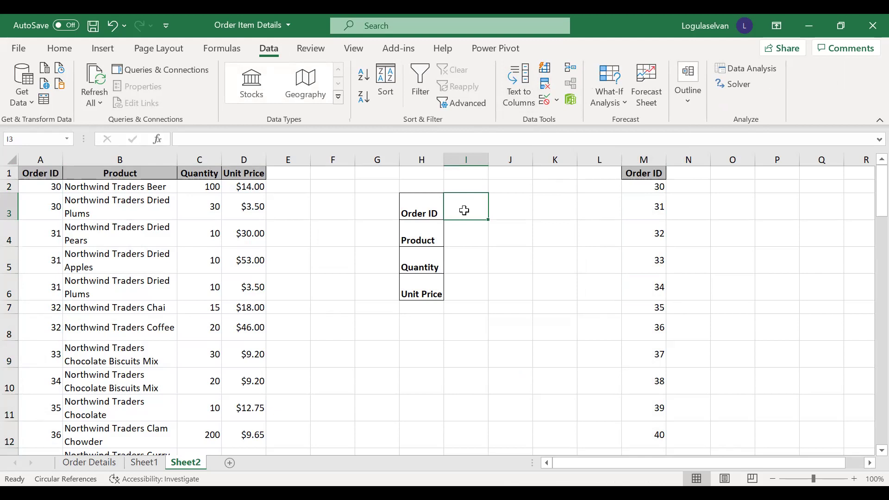
click(557, 100)
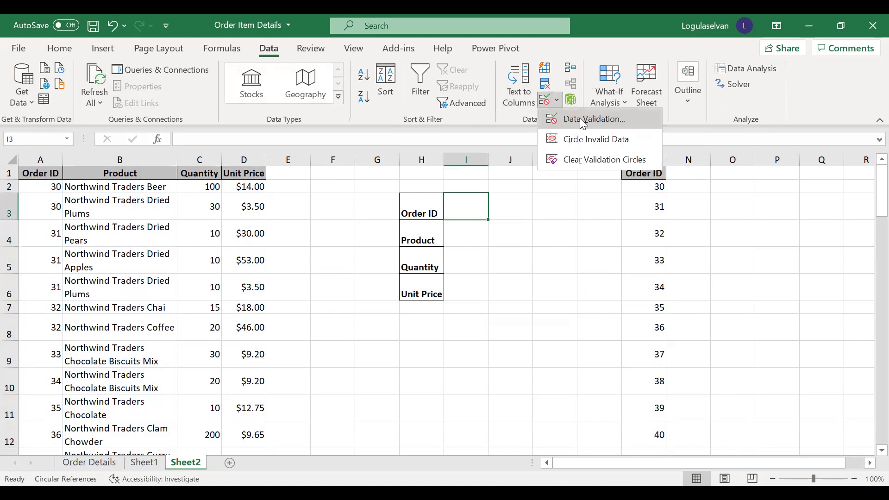
click(582, 121)
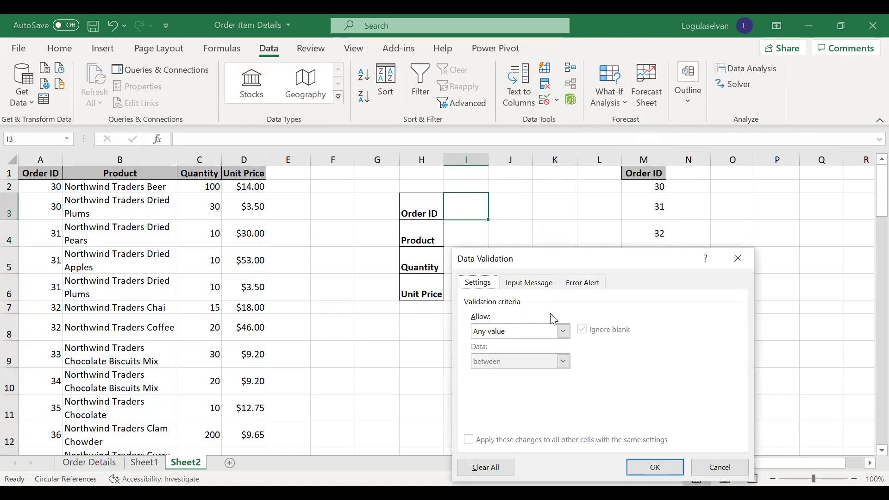
click(563, 332)
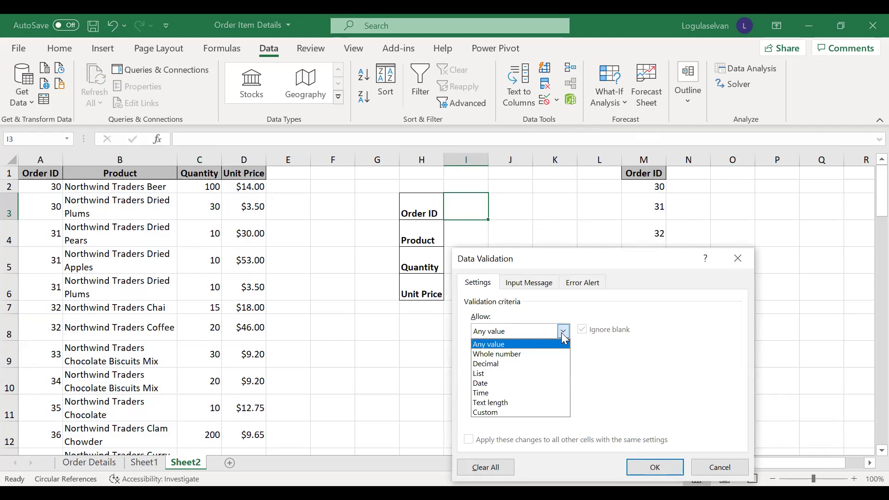
click(487, 375)
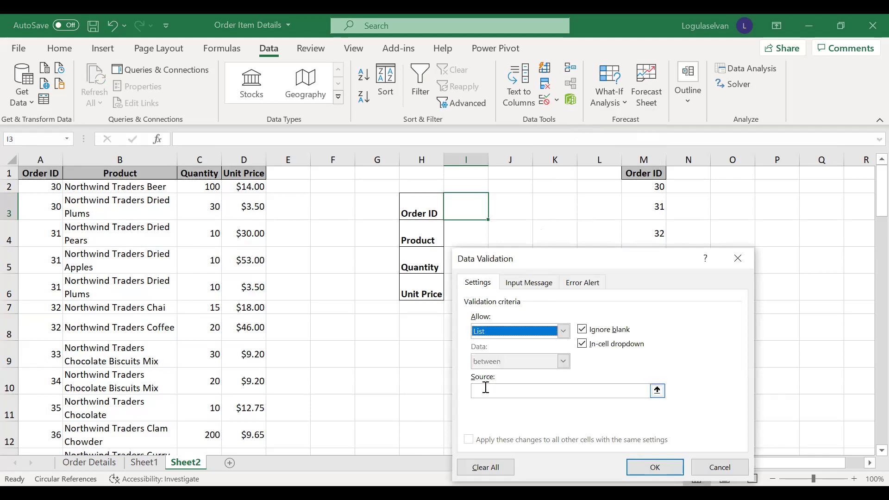
click(485, 391)
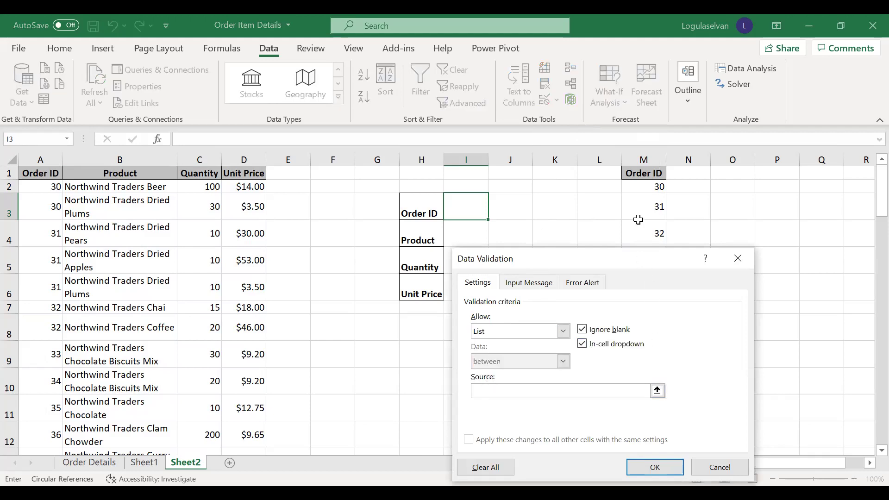
click(649, 188)
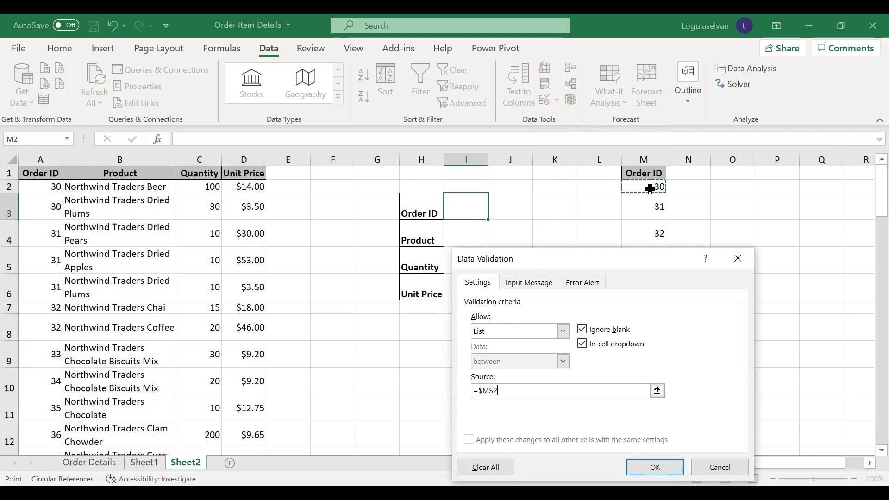
text(:$M$41)
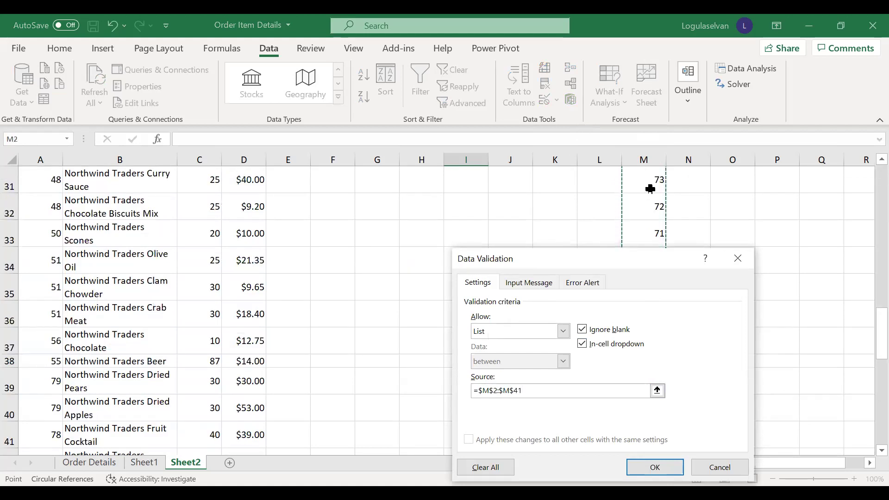
key(Return)
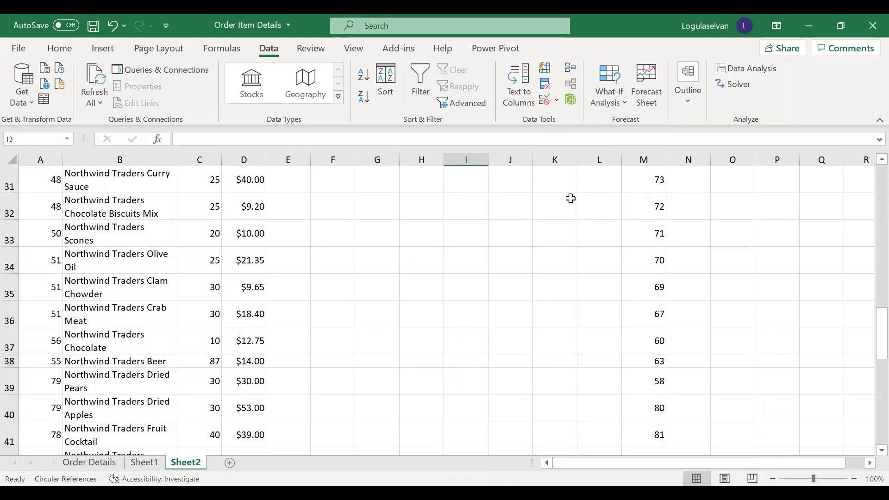
- Try the Order ID drop-down list in I3 by choosing 74
click(482, 206)
key(ctrl+Up)
key(Down)
key(Down)
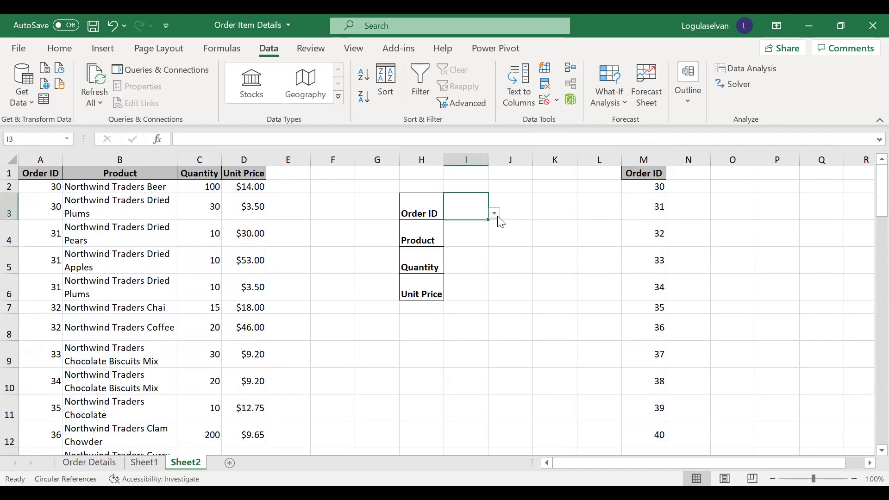
click(494, 214)
drag(493, 243, 492, 272)
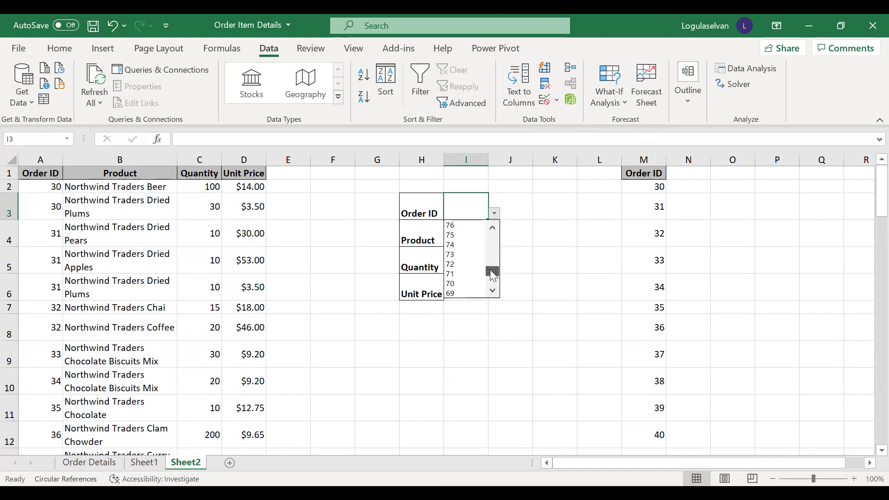
click(454, 245)
- Set the Order ID in I3 to 39 from its drop-down list
click(498, 218)
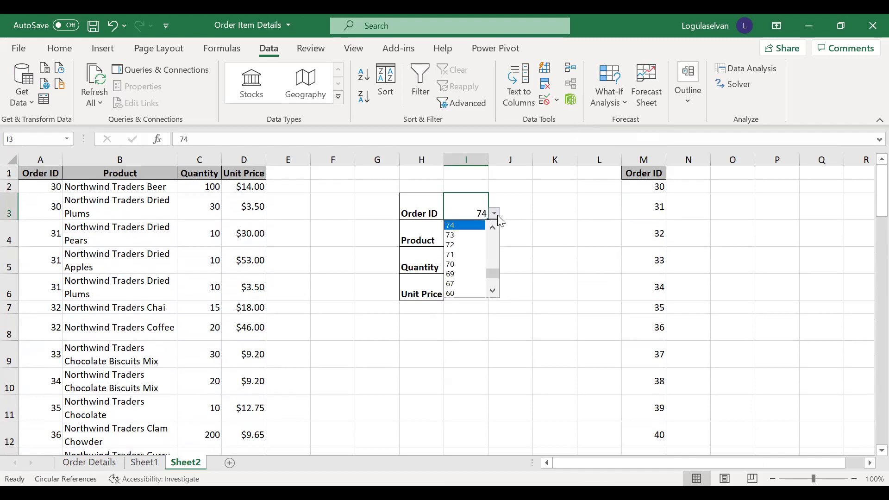
drag(496, 276, 494, 251)
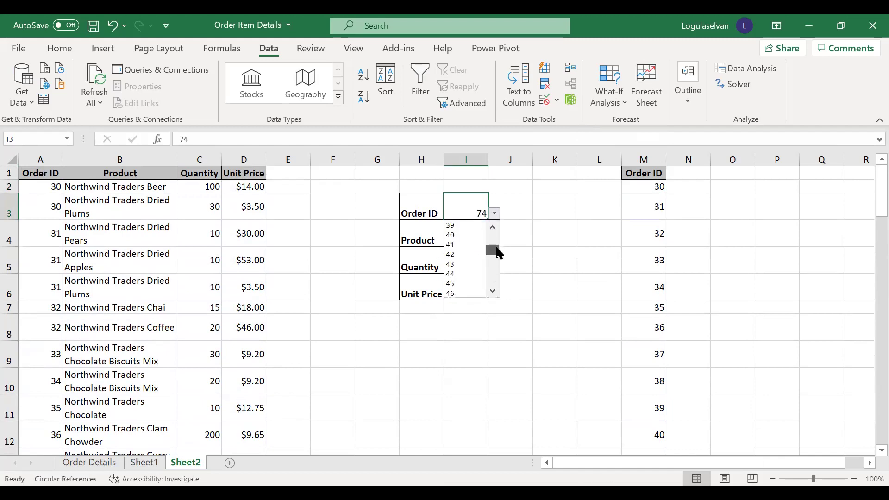
click(463, 234)
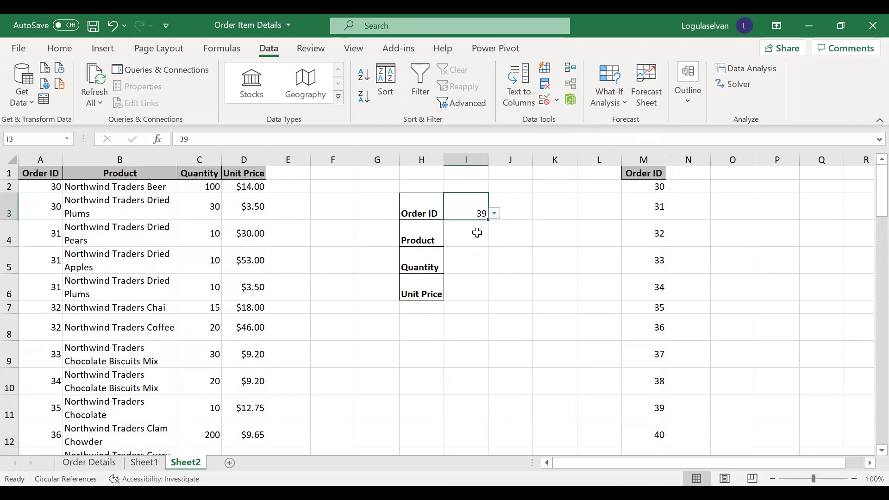
- Copy the whole Product column with its header from column B and paste it at O1
click(475, 233)
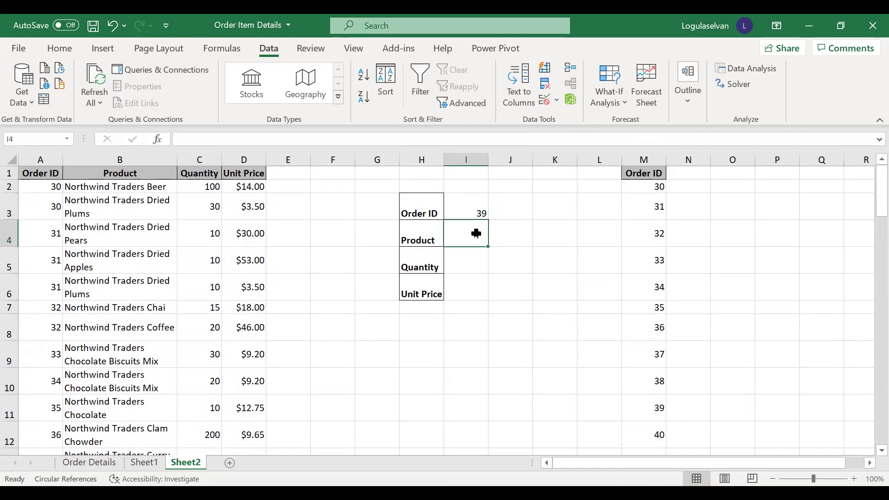
click(114, 175)
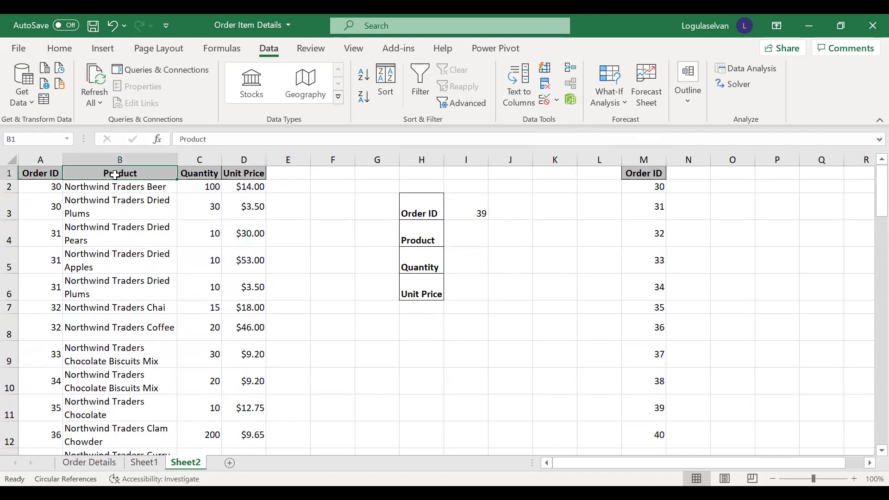
key(ctrl+shift+Down)
key(ctrl+c)
key(Right)
key(Right)
key(Right)
key(Right)
key(Right)
key(Right)
key(Right)
key(Right)
key(Right)
key(Right)
key(Right)
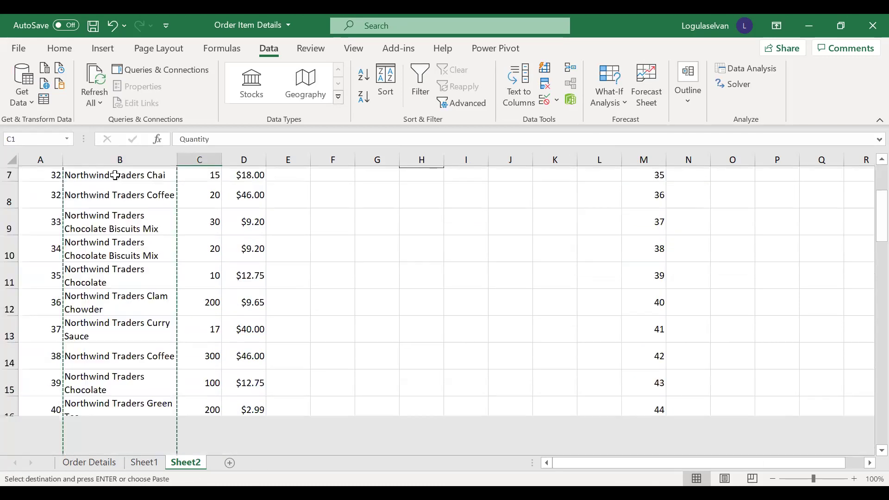
key(Right)
key(Right)
key(ctrl+space)
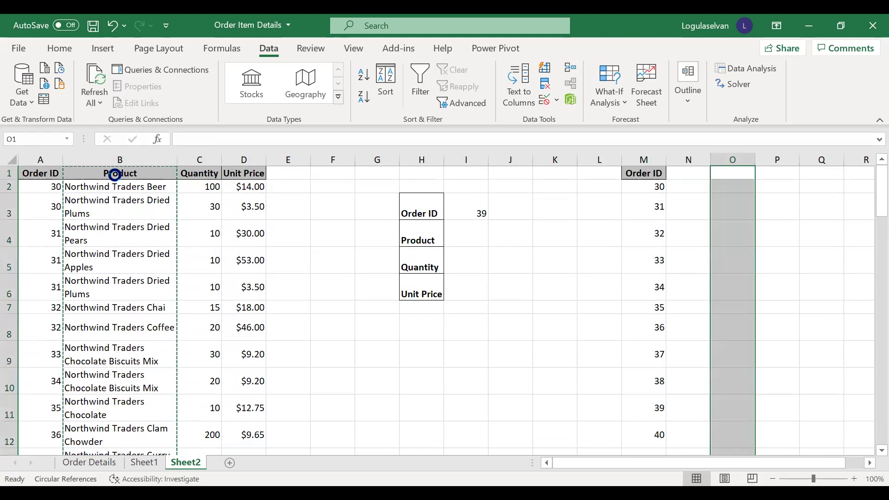
key(ctrl+v)
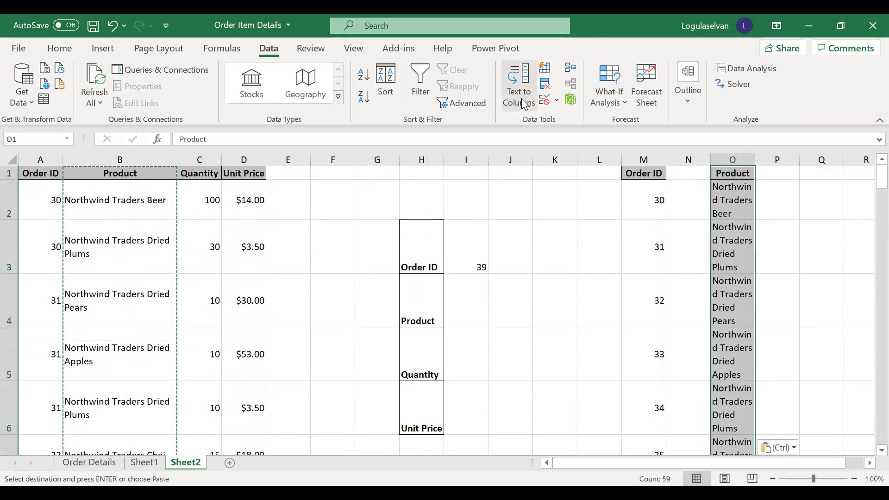
- Remove the duplicate values from the copied Product list in column O, keeping its header, and check the list's extent
click(547, 90)
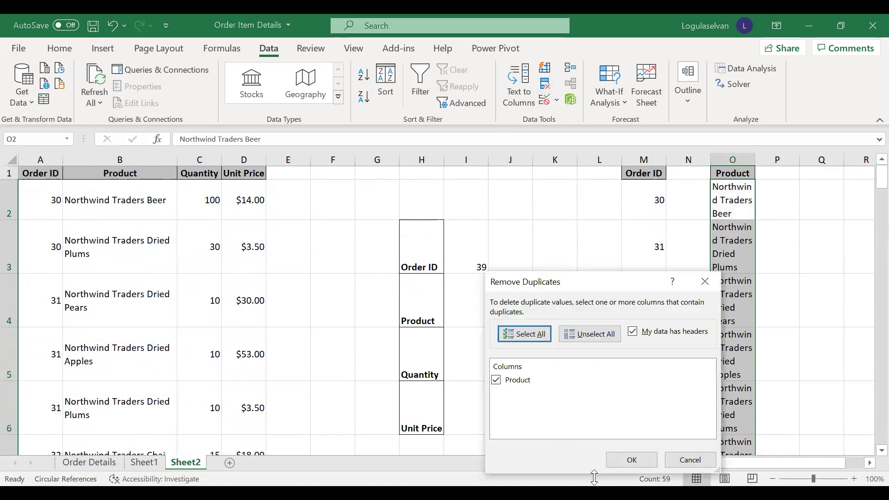
click(640, 461)
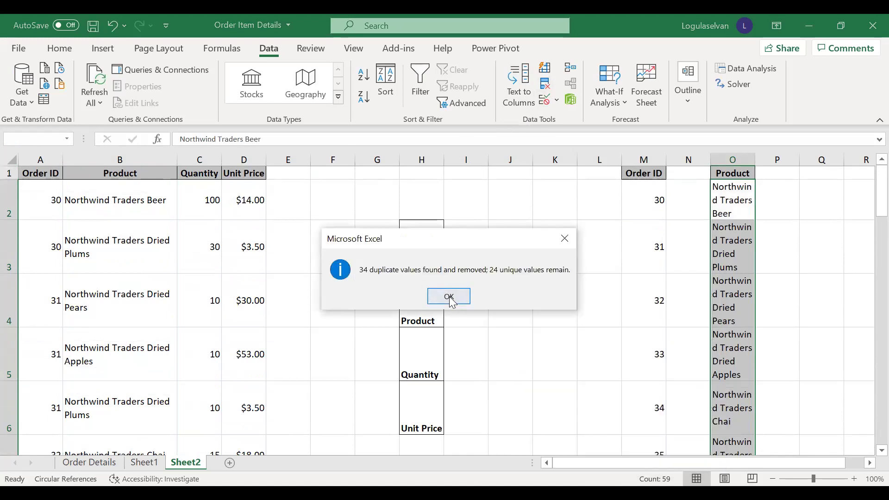
click(448, 296)
click(724, 177)
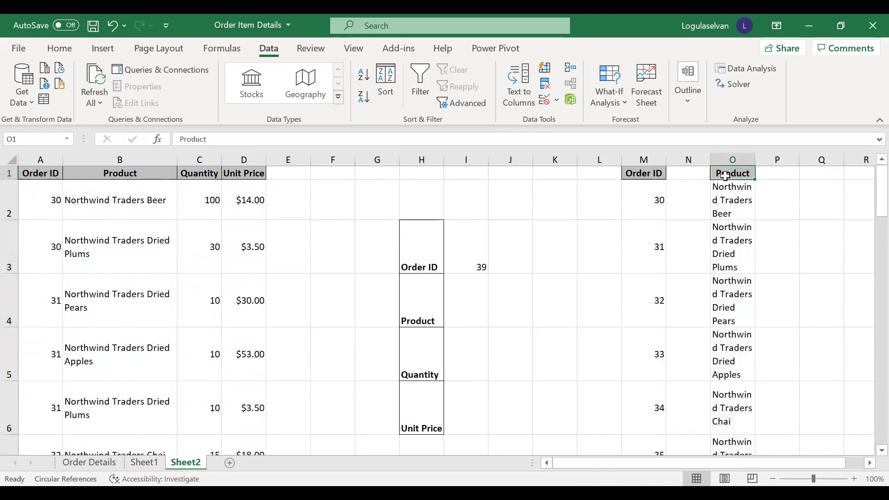
key(ctrl+Down)
key(ctrl+Up)
- Add a list validation to the Product cell I4, using the column O list from header O1 through its last product as source
click(466, 320)
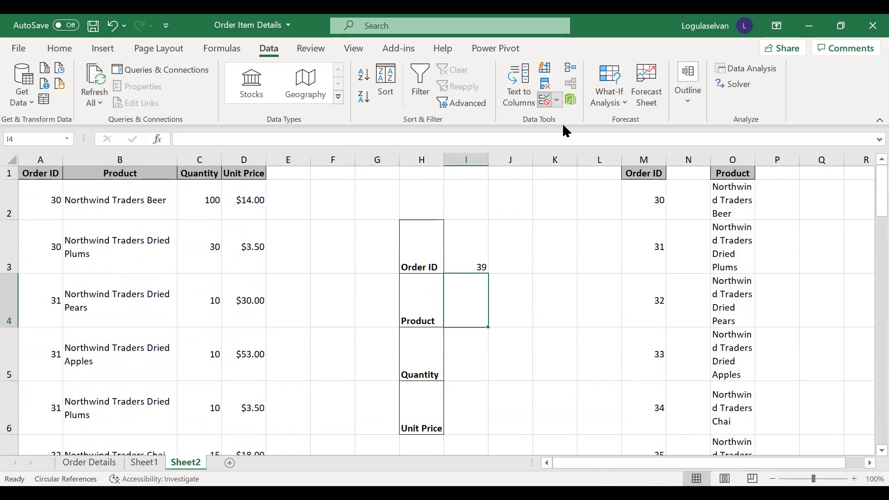
click(544, 99)
click(562, 331)
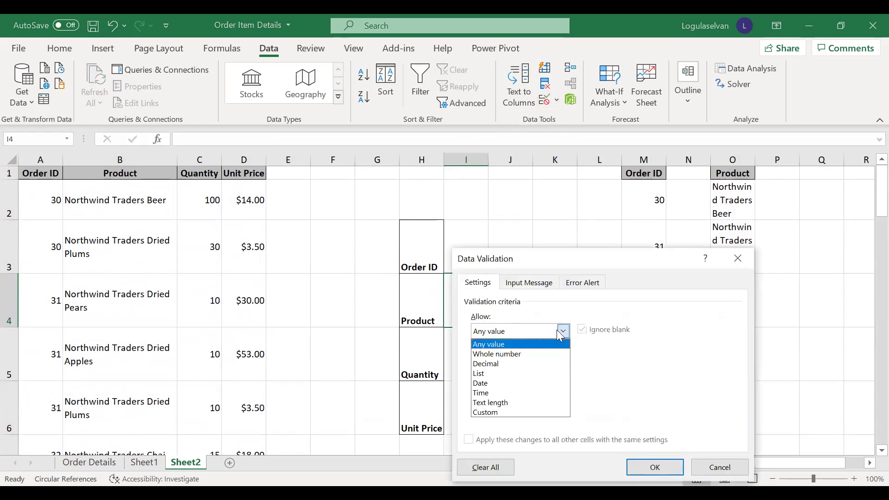
click(479, 373)
click(496, 389)
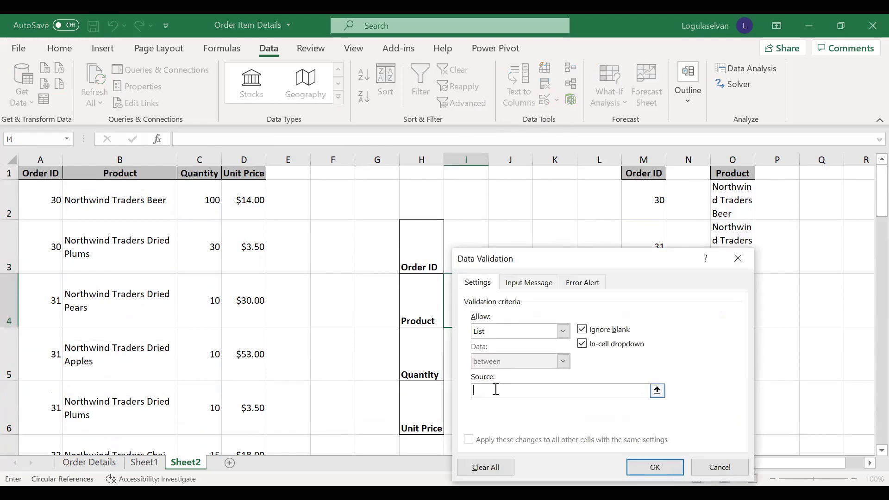
click(731, 173)
key(ctrl+shift+Down)
key(Return)
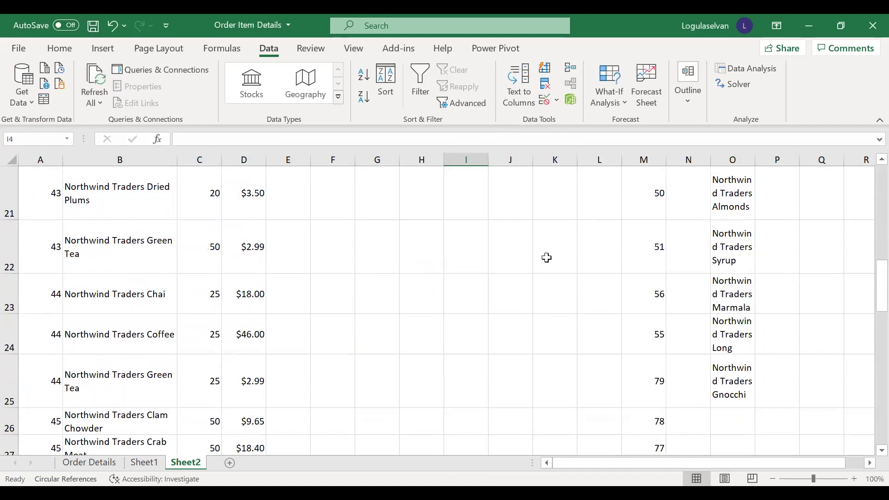
- Set the Product in I4 to Northwind Traders Dried Pears from its drop-down list
click(526, 260)
key(ctrl+Up)
key(Down)
key(Down)
key(Left)
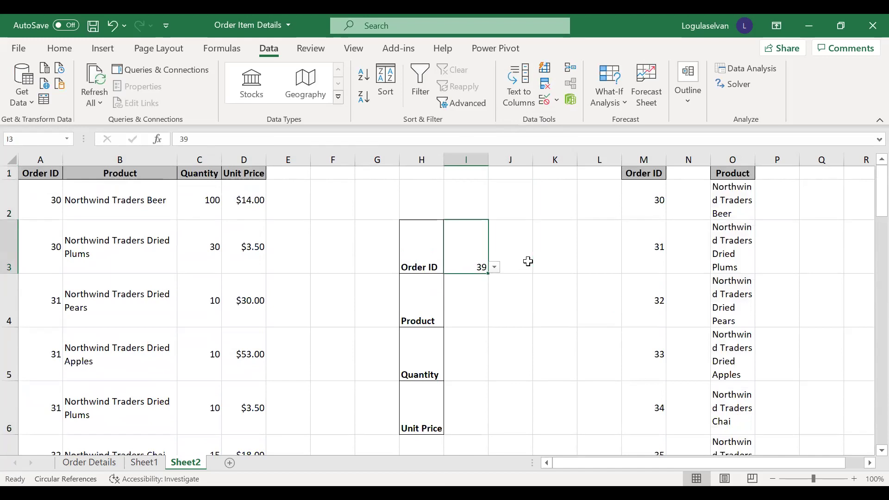
key(Down)
click(494, 321)
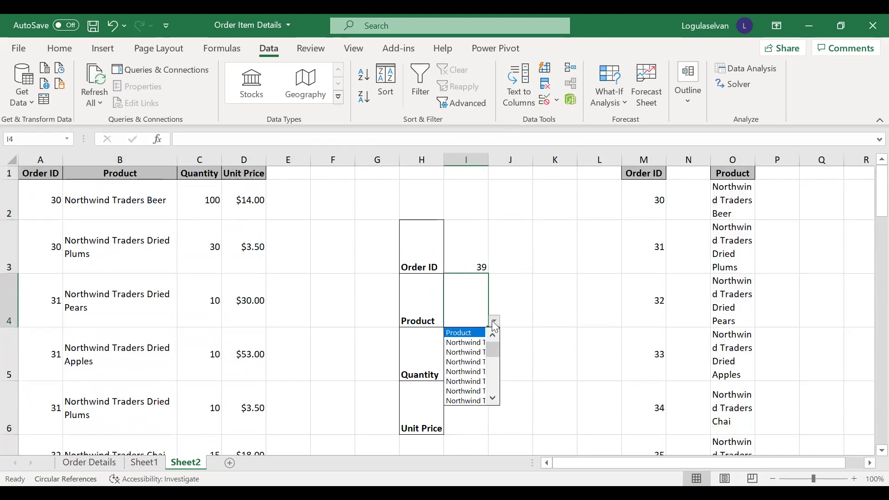
click(474, 362)
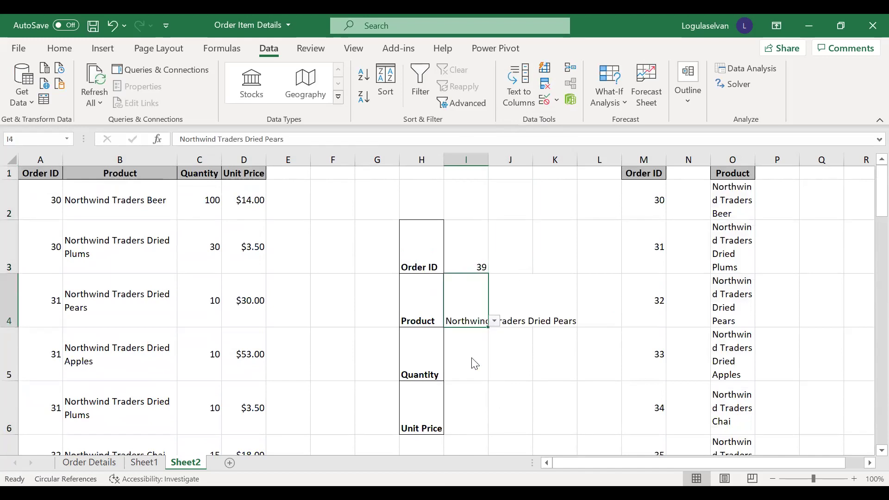
- Widen column O to fit the product names better, and widen column I of the lookup form
click(474, 362)
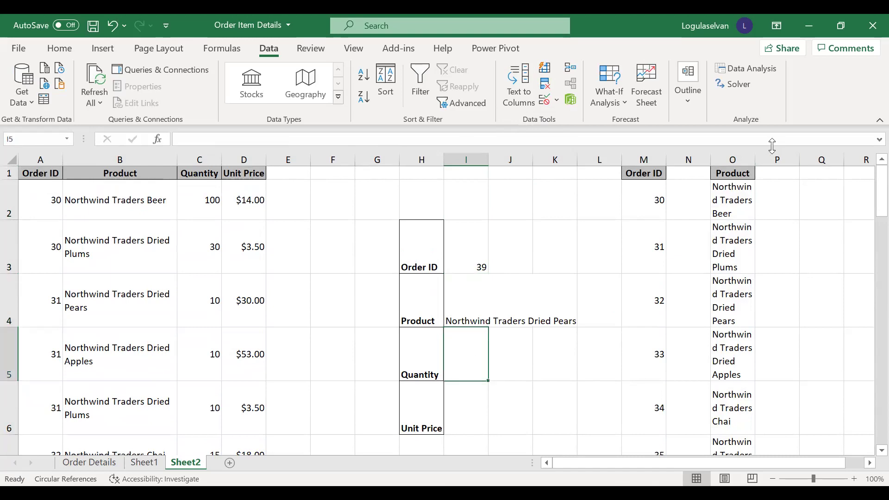
drag(753, 159, 835, 162)
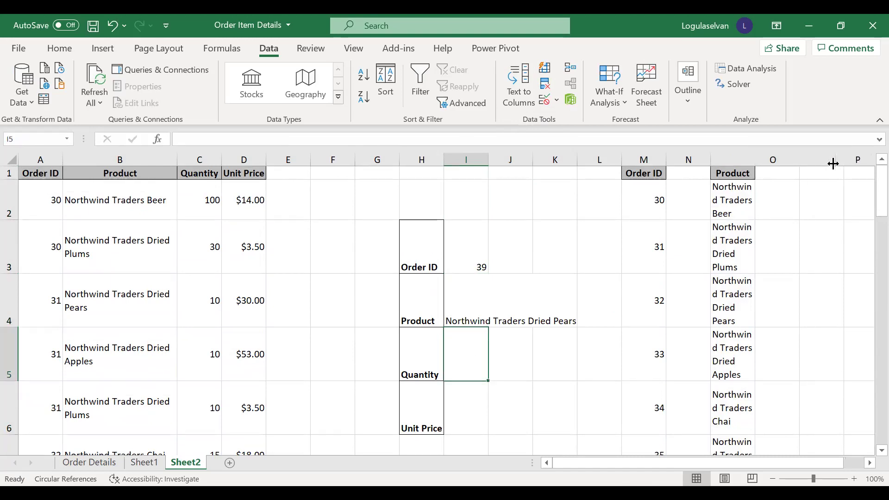
drag(487, 158, 525, 158)
click(503, 262)
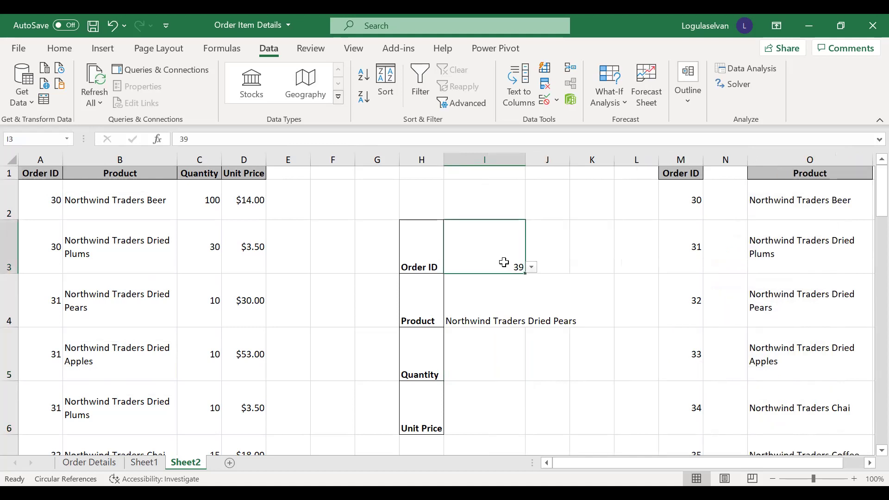
click(483, 312)
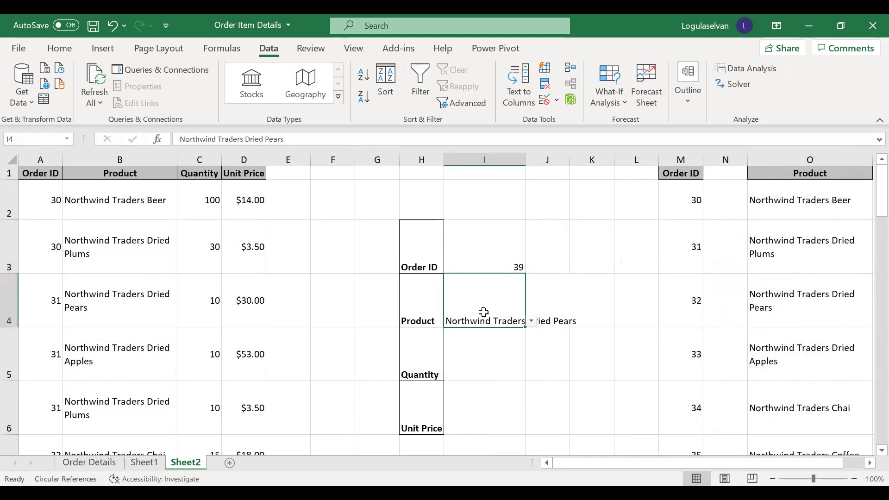
click(488, 263)
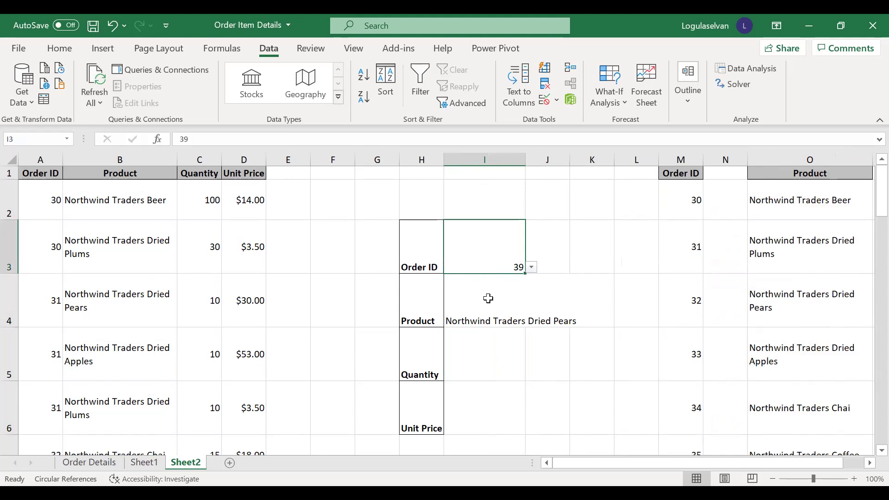
click(489, 314)
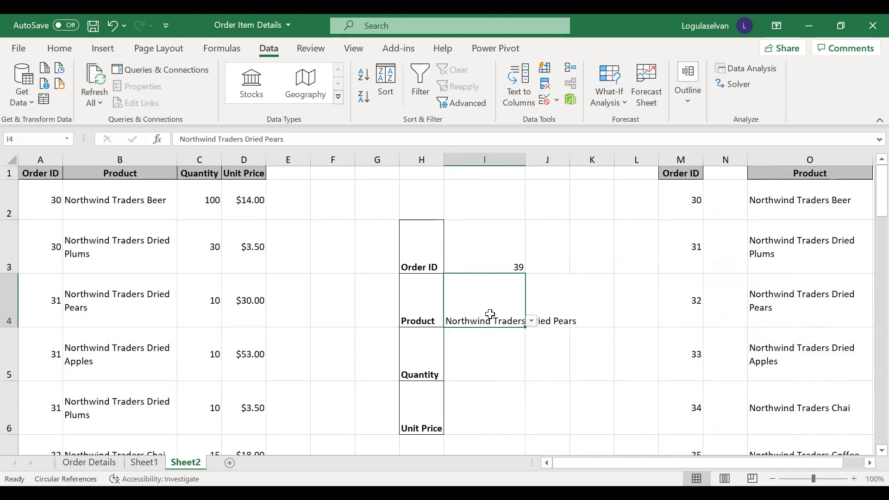
click(482, 361)
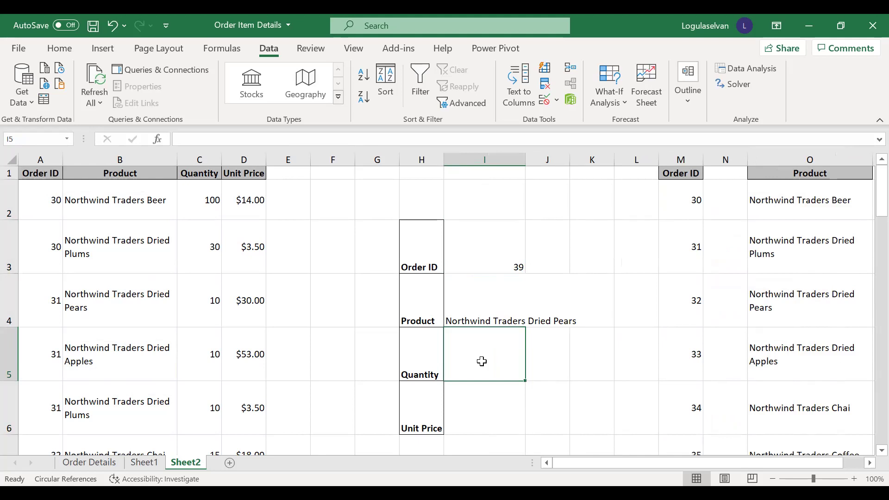
click(487, 431)
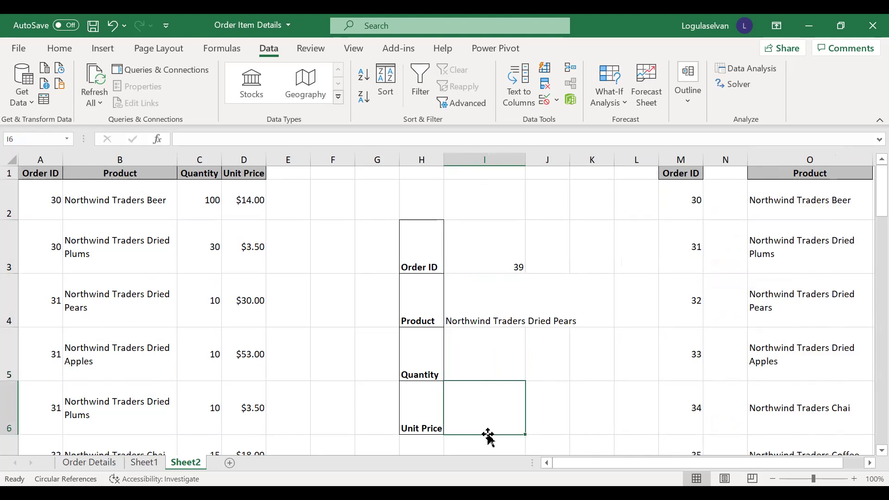
- Start an INDEX formula in the Quantity cell I5 with C2:C59 as its array
key(Up)
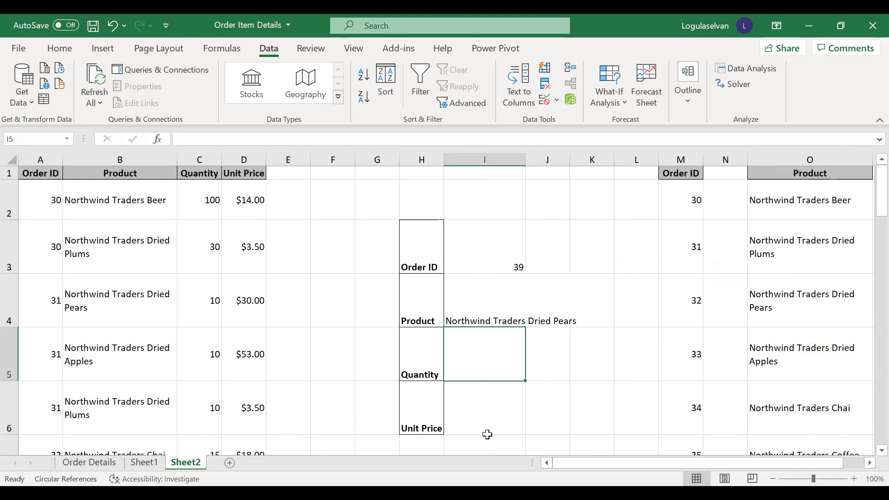
text(=I)
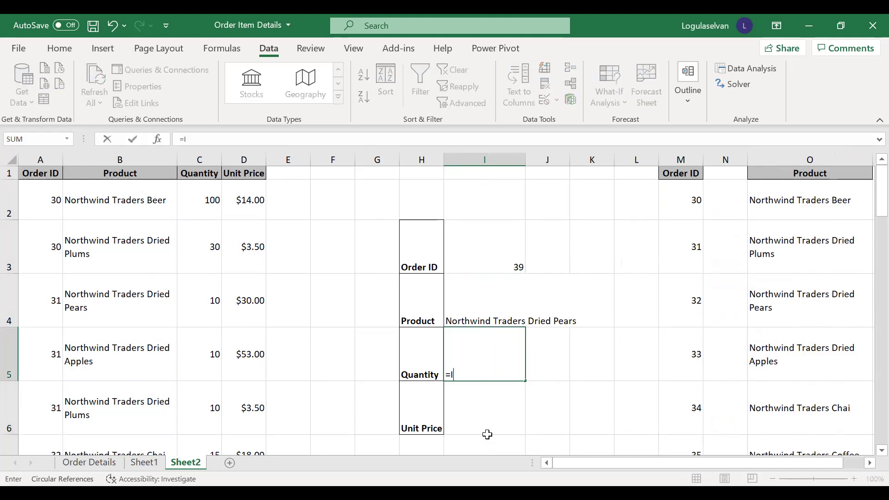
text(NDEX)
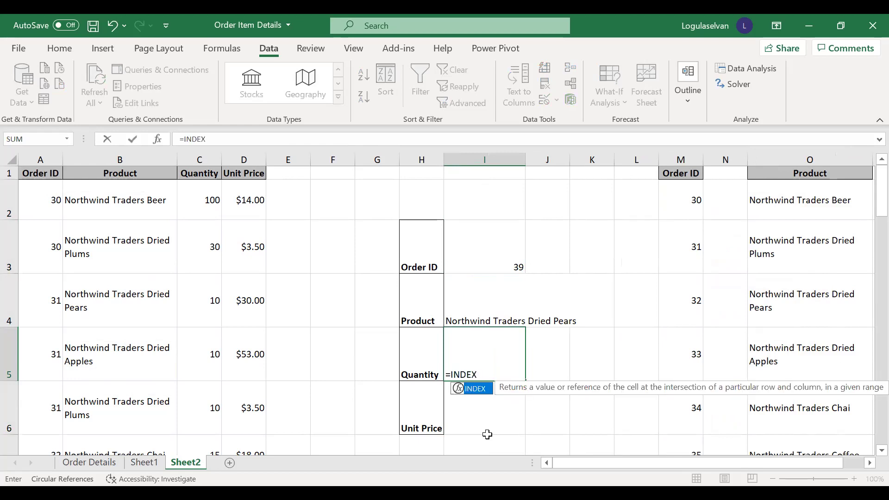
text(()
key(Left)
key(Left)
key(Left)
key(Left)
key(Left)
key(Left)
key(Up)
key(Up)
key(Up)
key(Up)
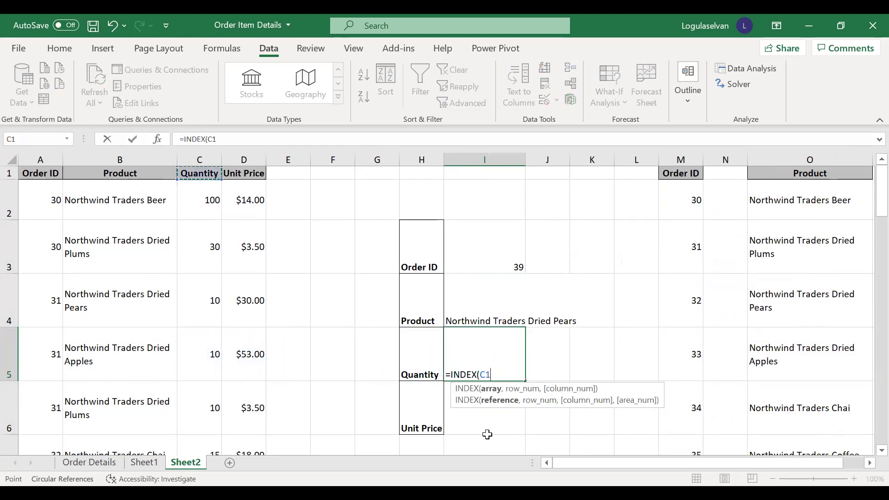
key(Down)
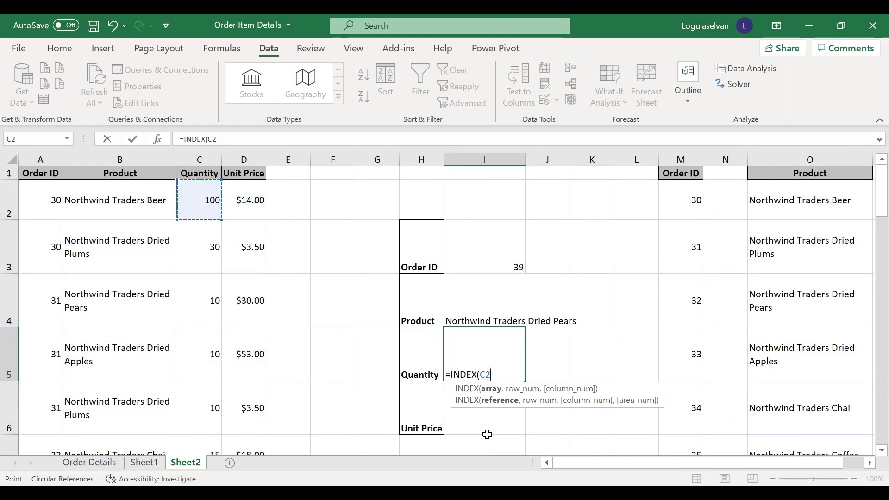
key(ctrl+shift+Down)
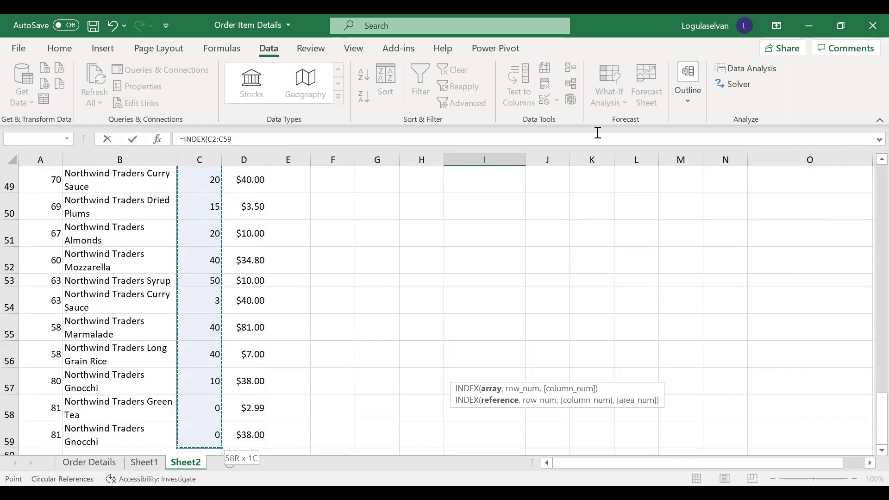
text(,)
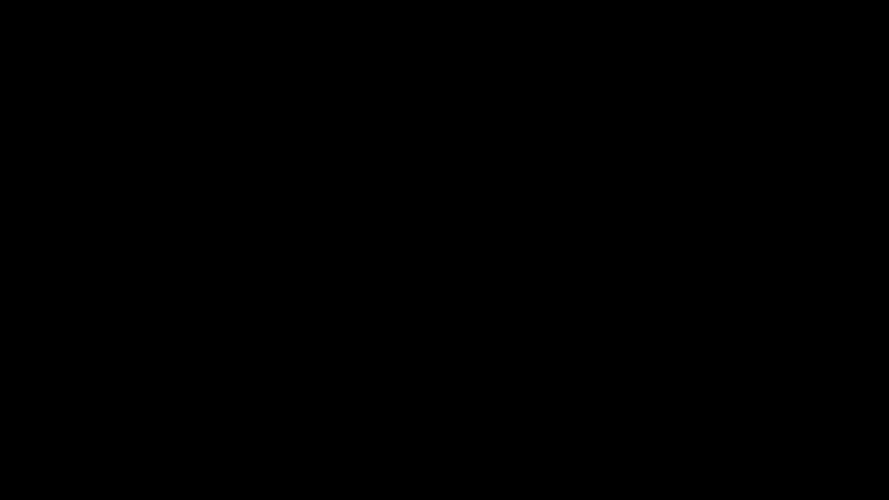
- Nest a MATCH function as the INDEX row number, with 1 as its lookup value
key(Up)
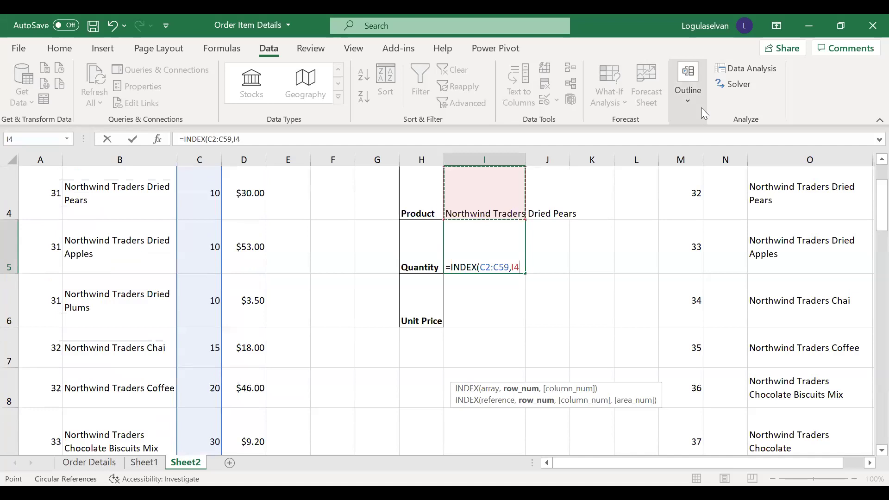
key(BackSpace)
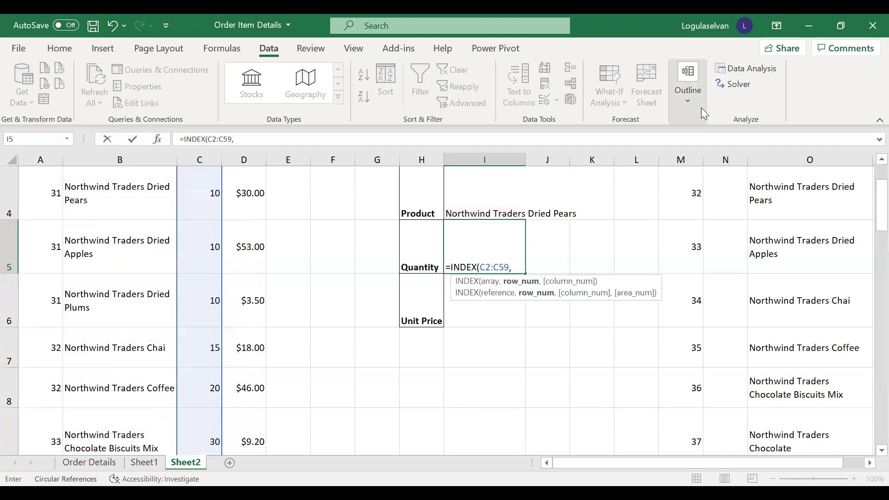
text(MATCH)
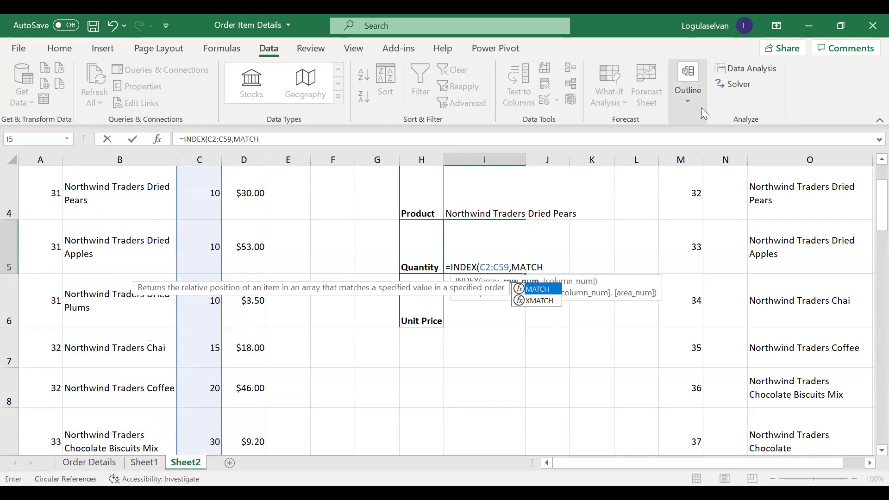
text(()
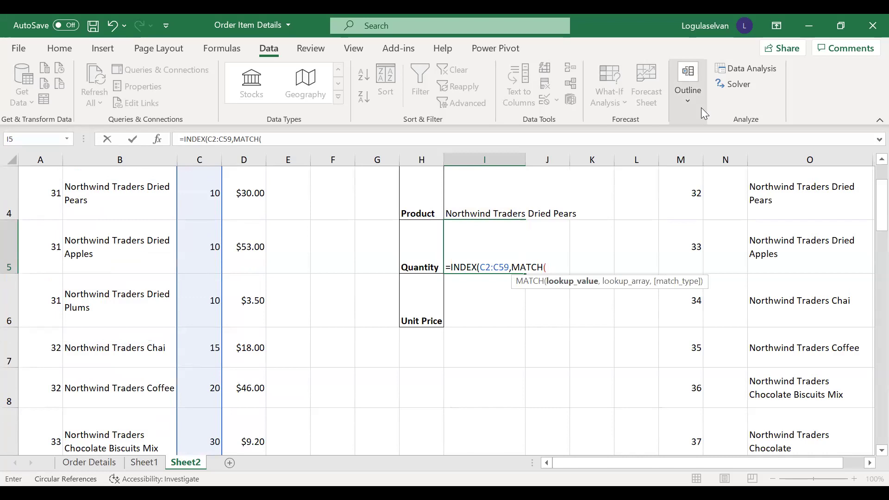
text(1,)
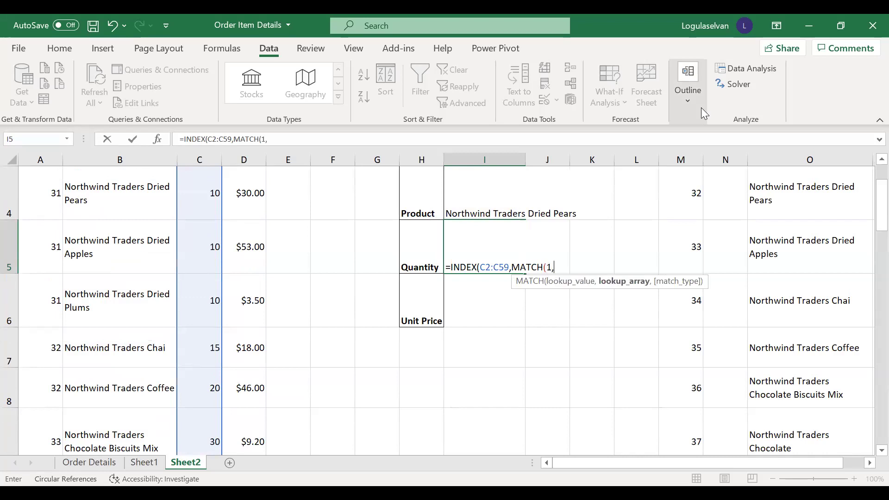
- Enter the first MATCH condition in parentheses, comparing the Order ID in I3 with A2:A59
text(()
key(Left)
key(Right)
key(Up)
key(Up)
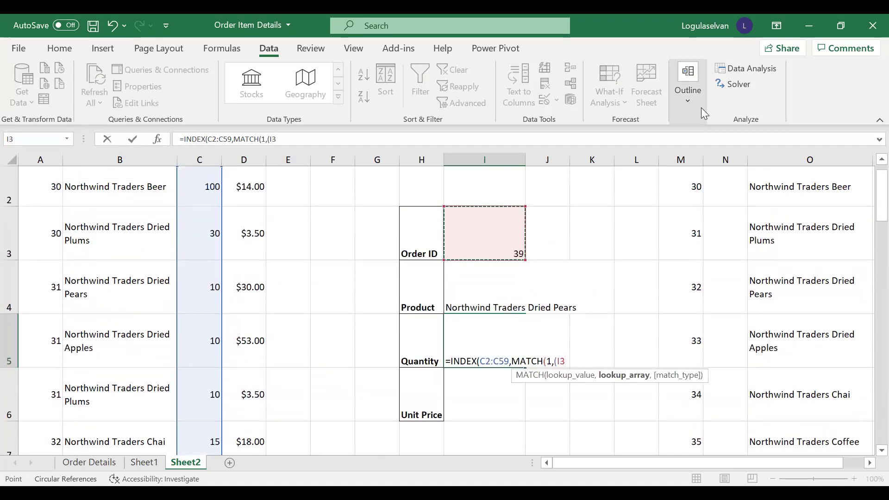
text(=)
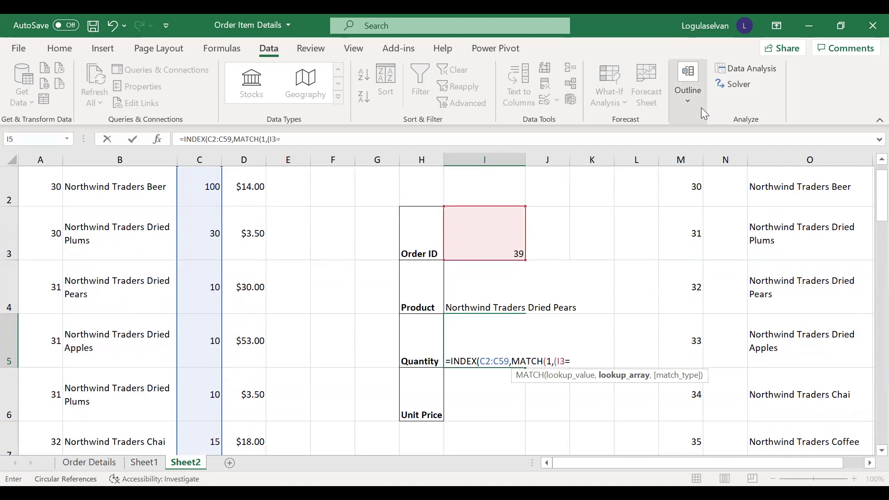
click(114, 198)
key(Left)
key(Up)
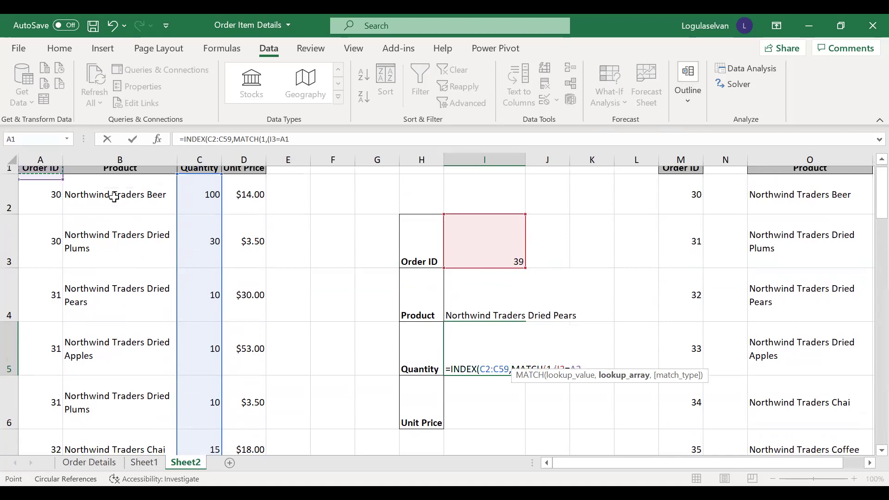
key(Down)
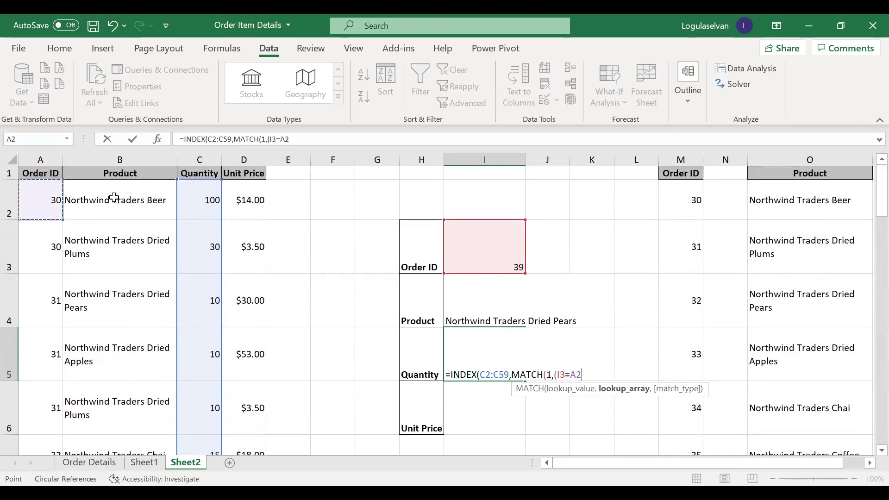
key(ctrl+shift+Down)
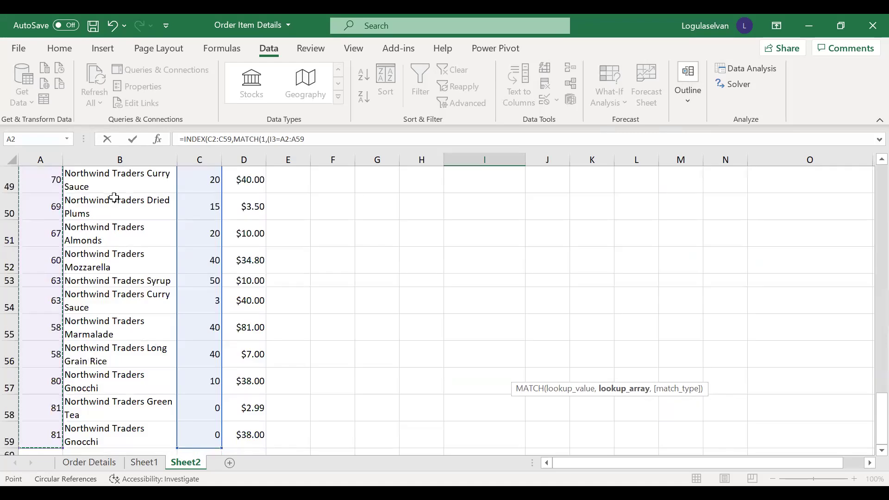
- Multiply the first MATCH condition by a second one comparing the Product in I4 with B2:B59
text()*()
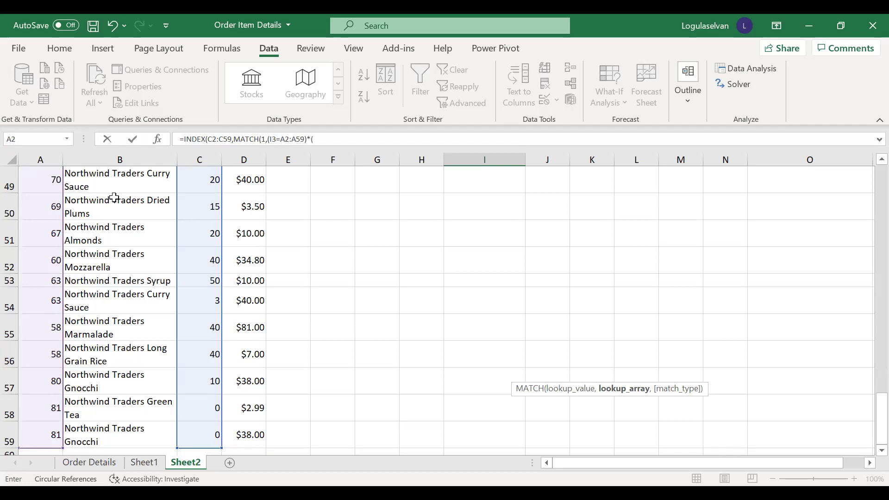
click(459, 226)
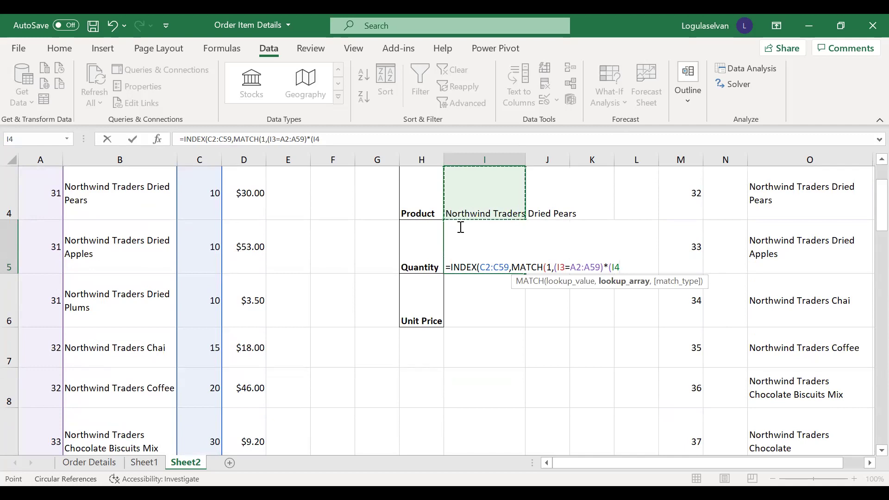
text(=)
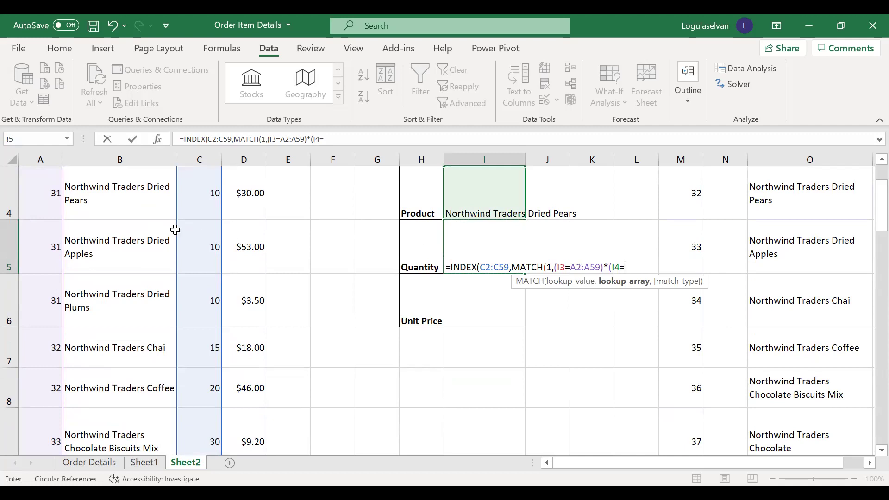
click(143, 202)
scroll(145, 204, up, 1)
scroll(146, 205, up, 1)
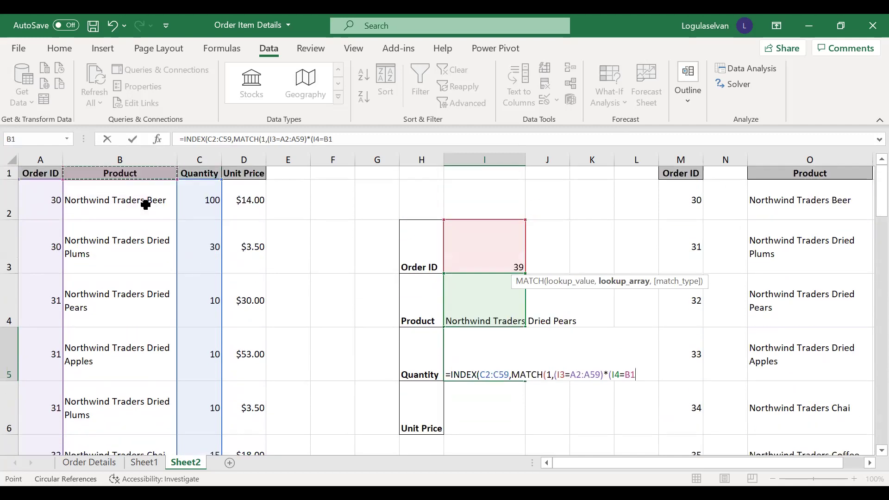
click(145, 205)
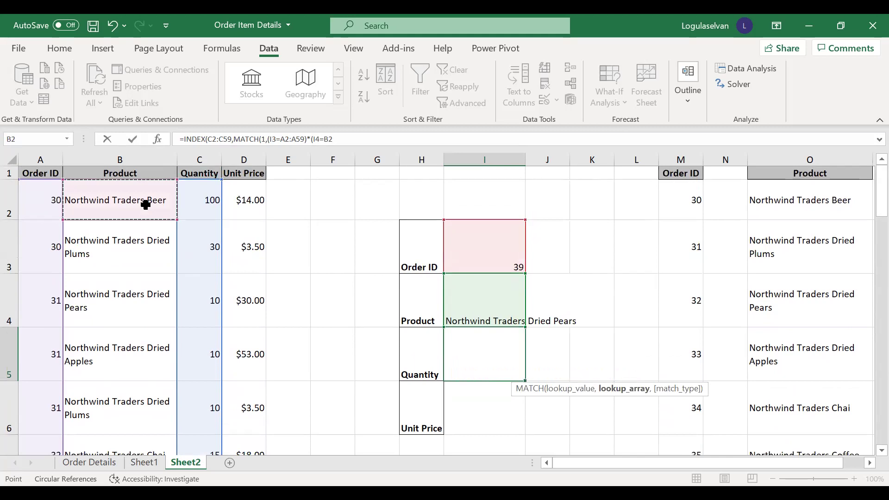
key(ctrl+shift+Down)
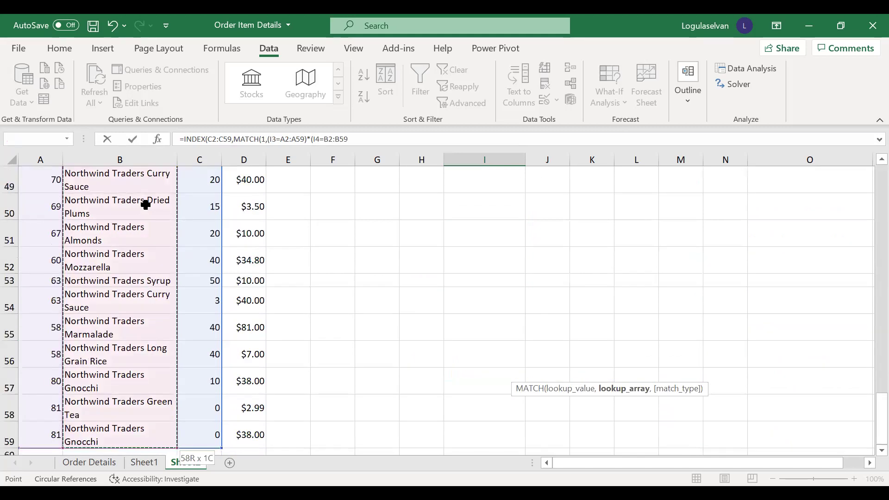
text())
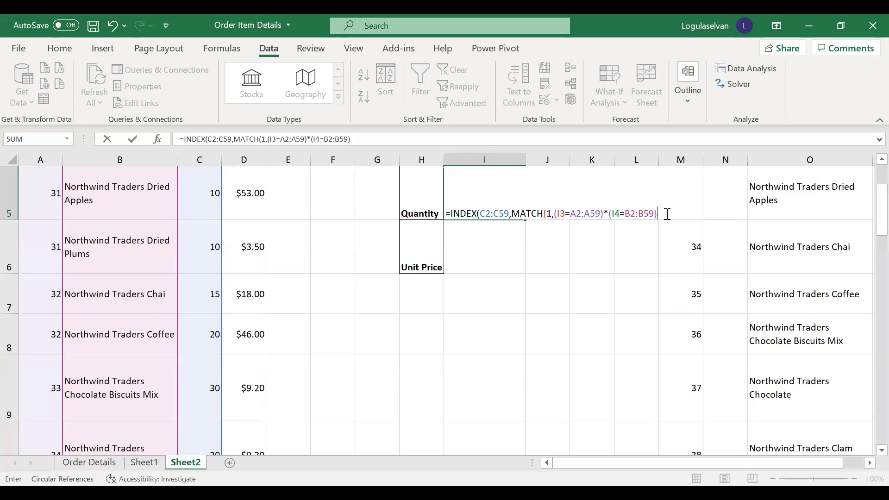
- Finish the Quantity formula in I5 with match type 0 and closing parentheses, and enter it
text(,0))
key(Return)
key(Up)
key(Up)
key(Up)
key(Up)
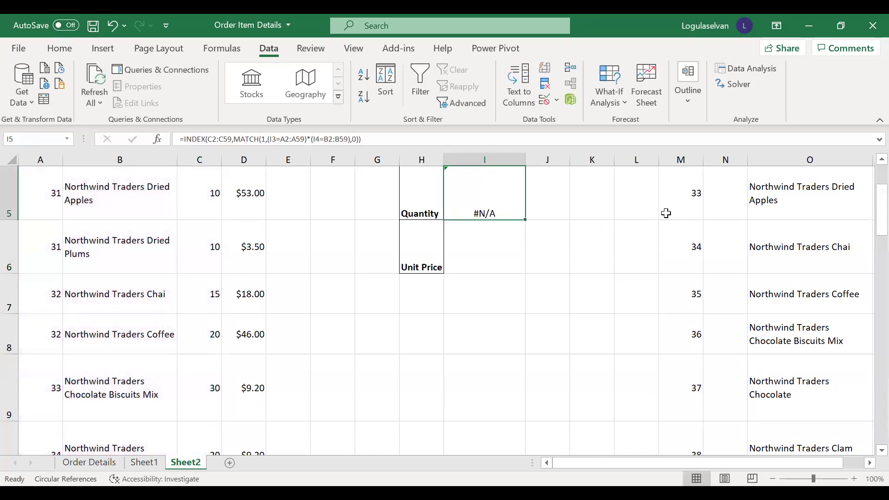
- Choose Order ID 31 in I3 and compare the lookup with the order 31 Dried Pears row in the source data
key(Down)
key(Down)
key(Up)
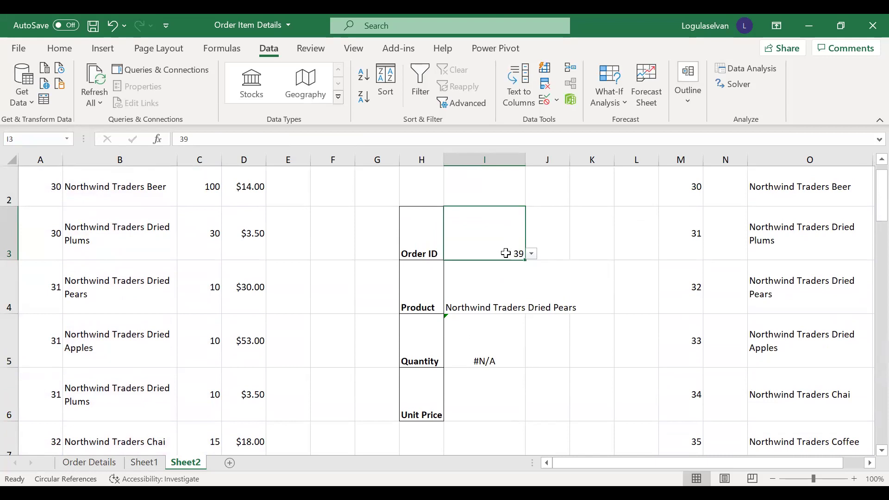
click(532, 253)
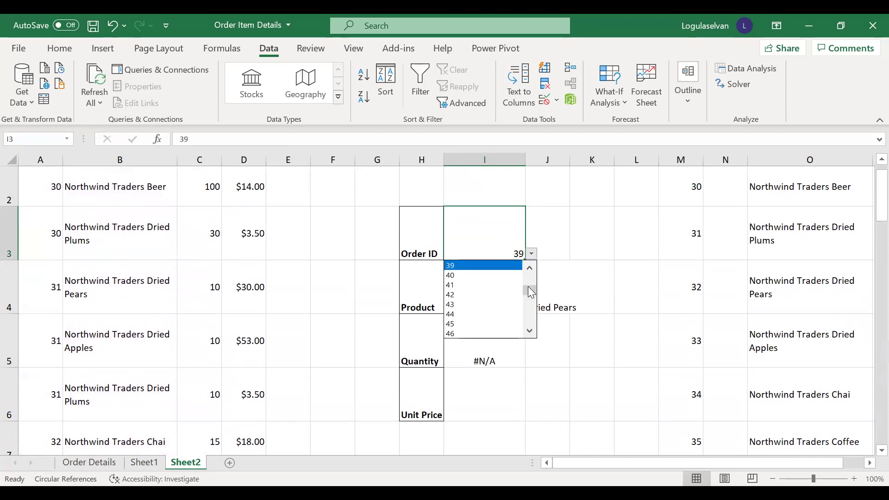
drag(531, 294, 527, 278)
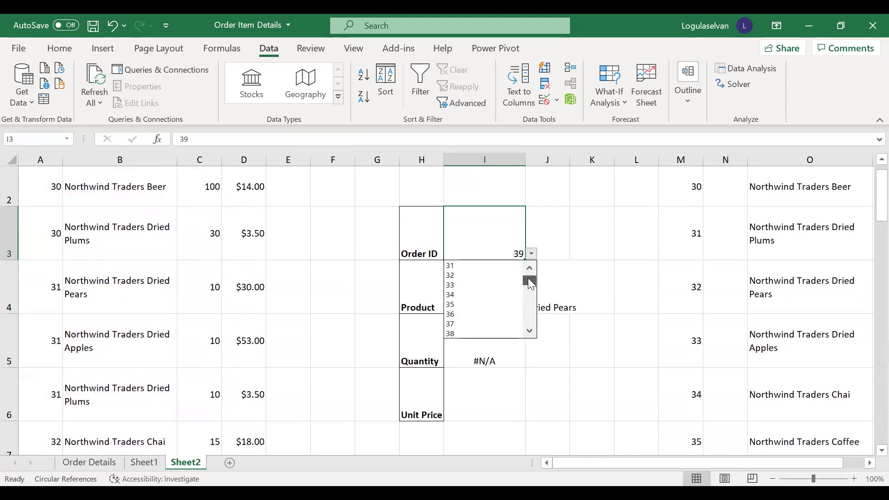
click(476, 266)
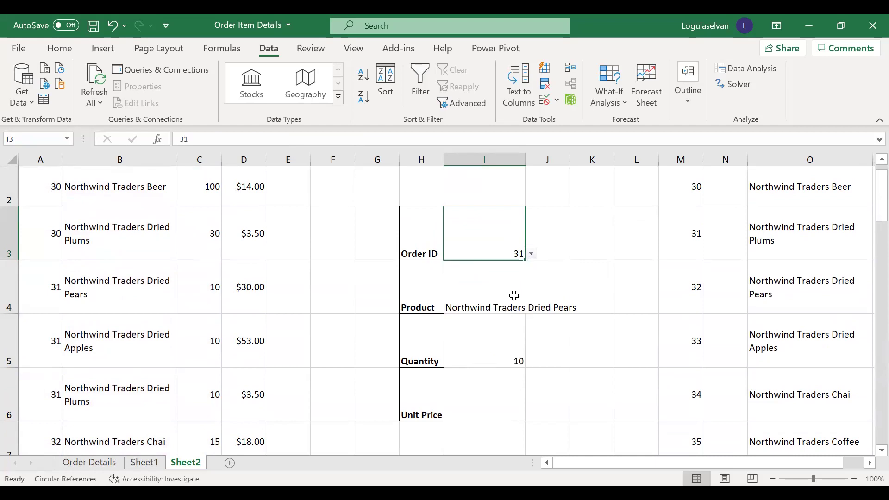
click(494, 300)
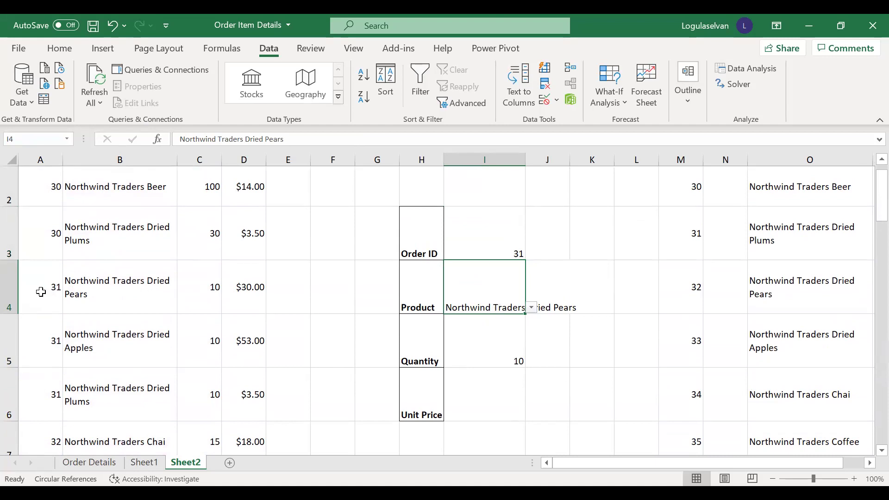
drag(31, 292, 95, 292)
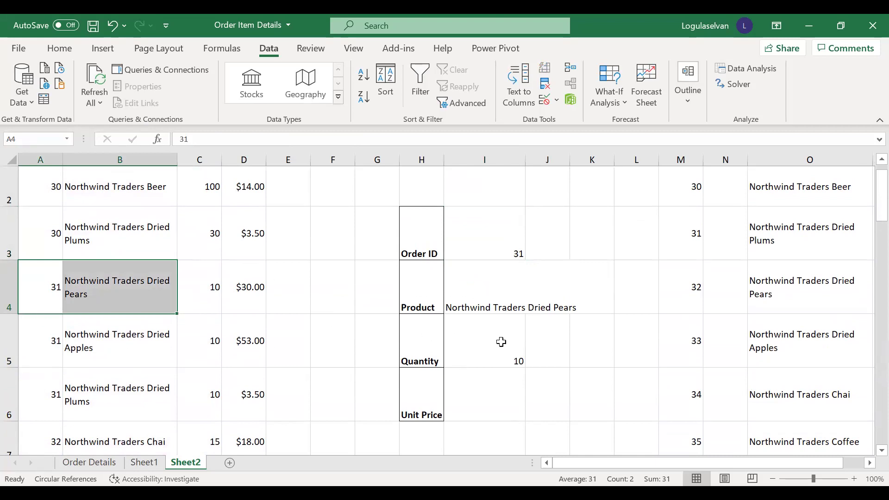
- Wrap the Quantity formula in I5 in IFERROR with "Not Available" as the value for errors
click(522, 350)
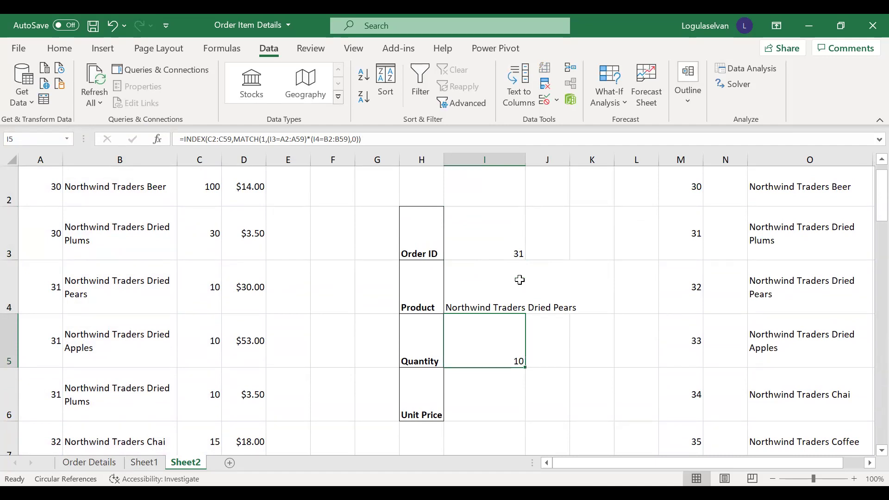
click(183, 139)
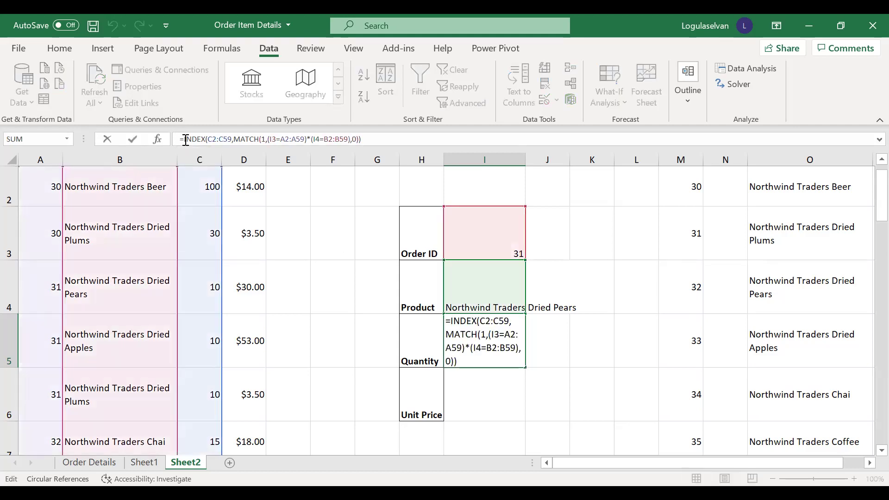
text(IFERROR)
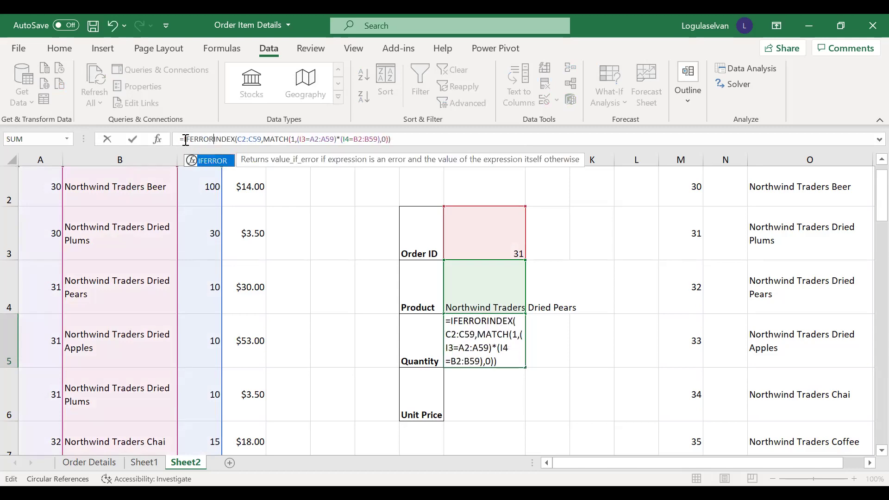
text(()
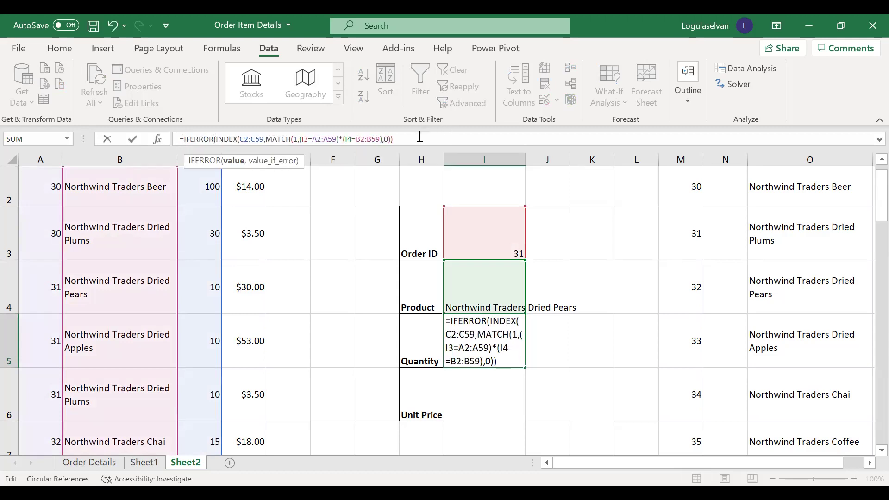
text(,"N)
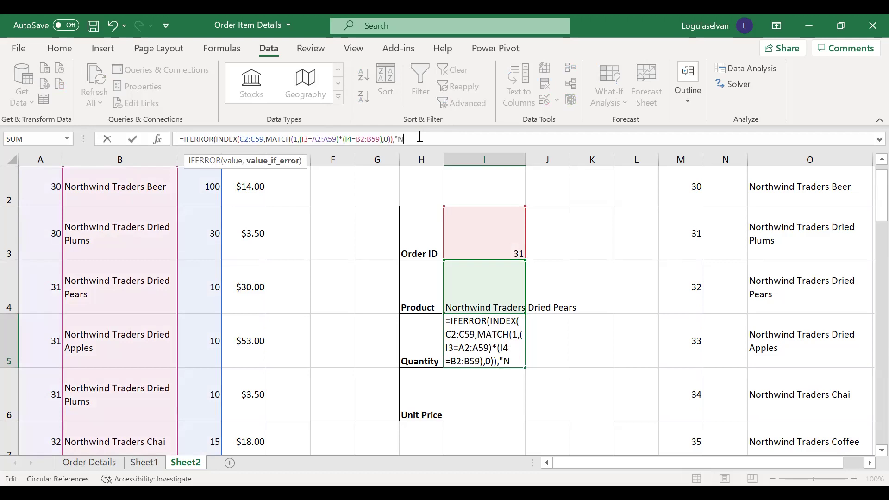
text(ot Availab)
text(le)
text("))
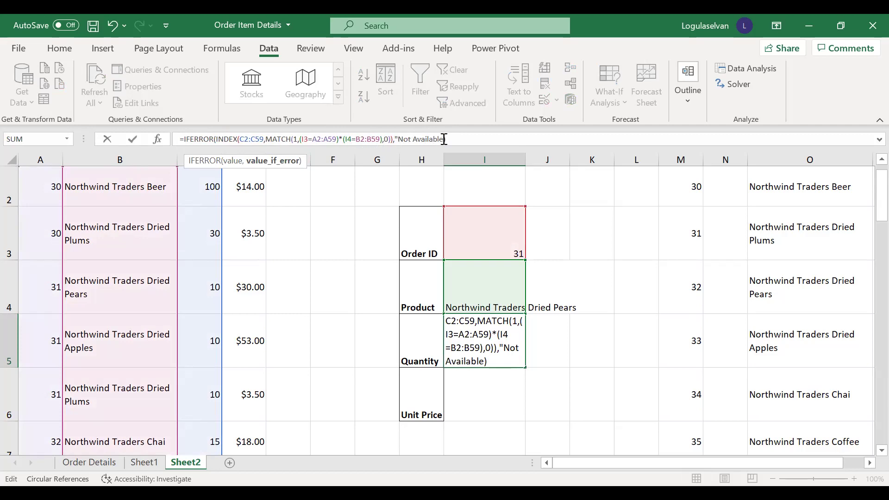
text(")
key(ctrl+Return)
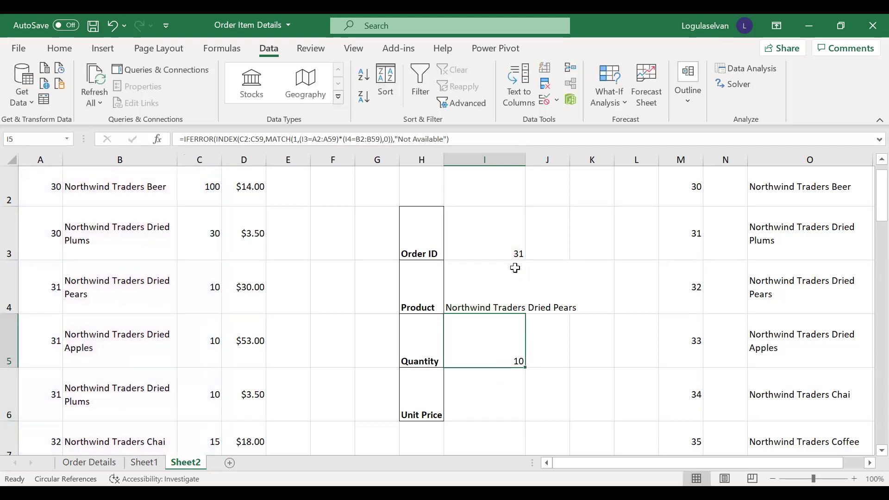
- Choose Order ID 36 in I3 to test the error handling of the Quantity formula
click(508, 245)
click(531, 254)
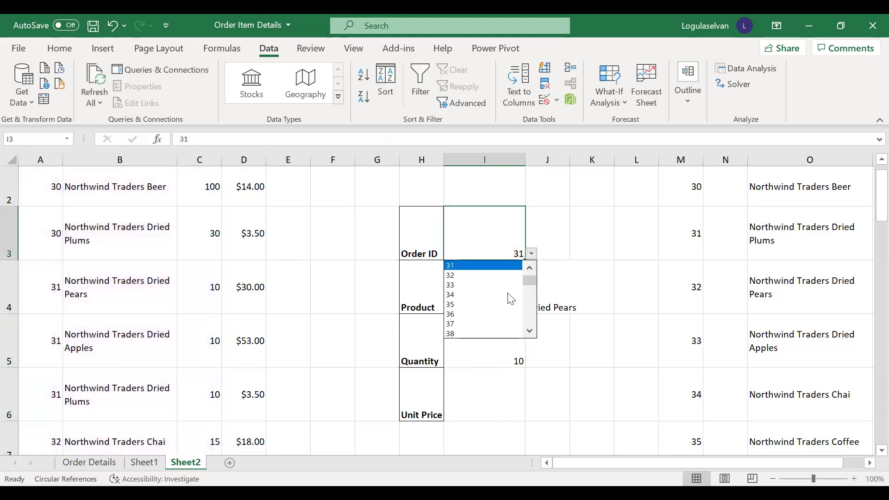
click(470, 315)
click(495, 345)
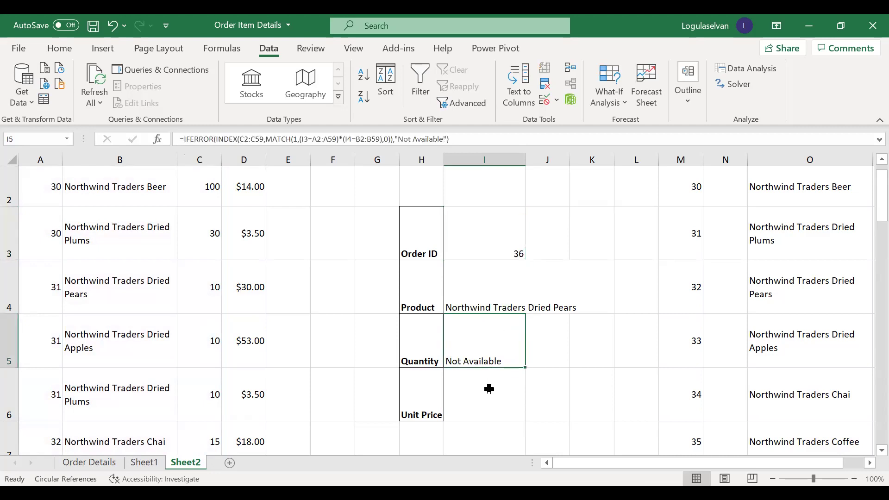
- Set the Order ID in I3 back to 31 and check the Quantity cell
click(508, 243)
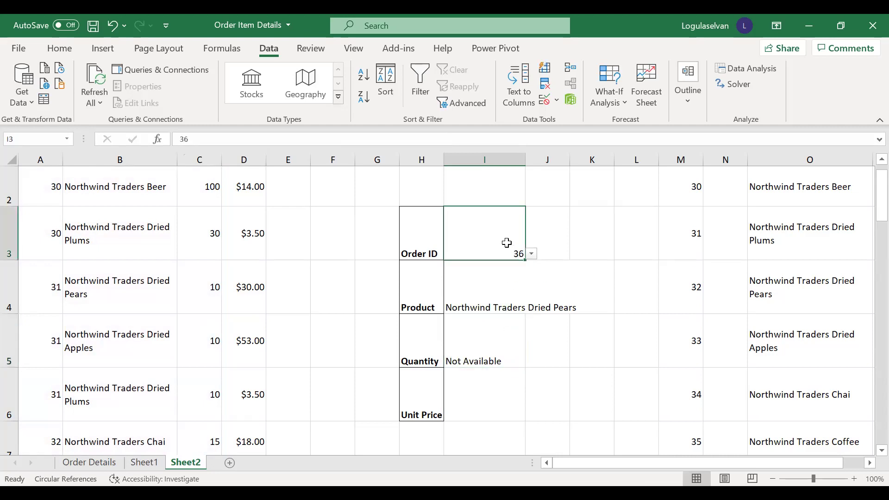
click(531, 253)
scroll(529, 283, up, 2)
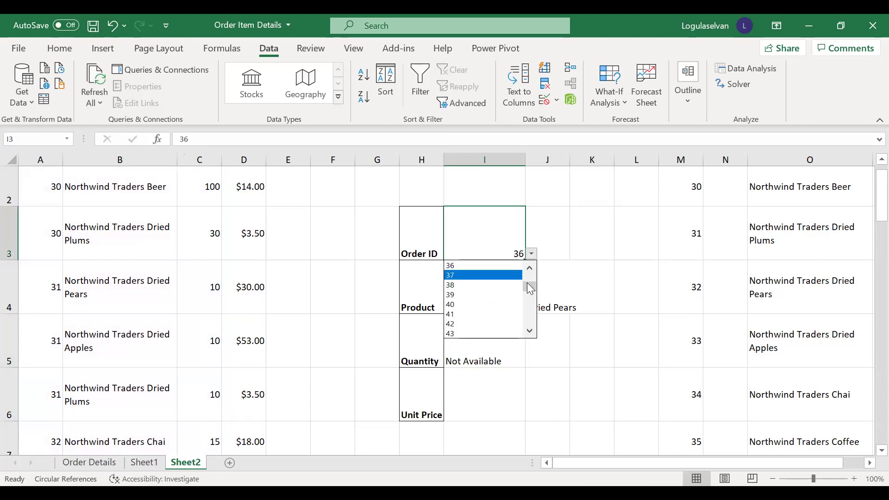
scroll(530, 280, up, 2)
click(475, 277)
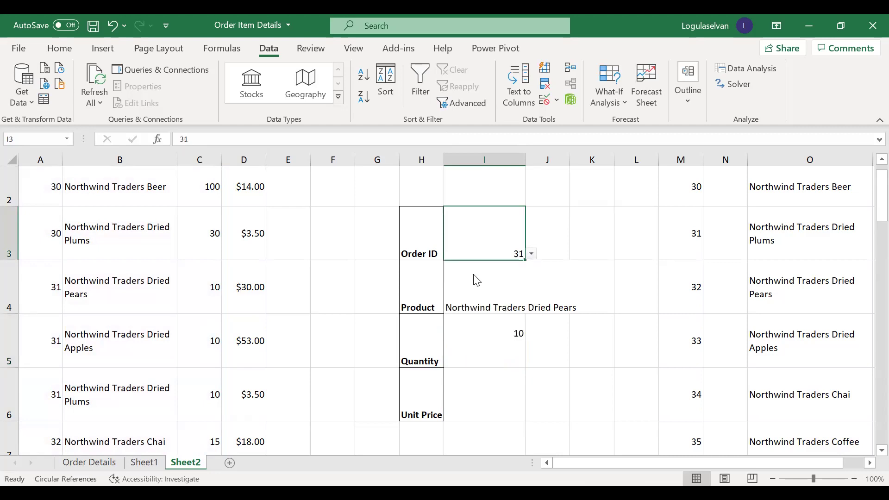
click(509, 351)
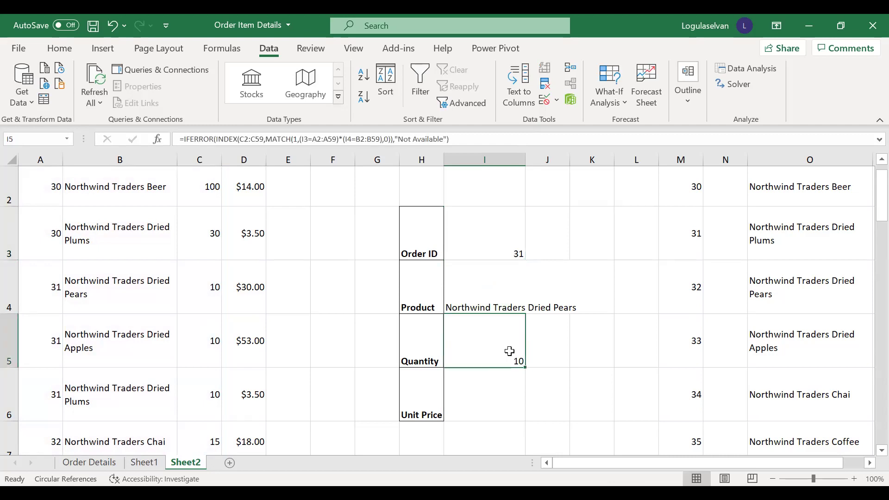
- Copy the full IFERROR formula text from the Quantity cell I5 into the Unit Price cell I6
click(508, 385)
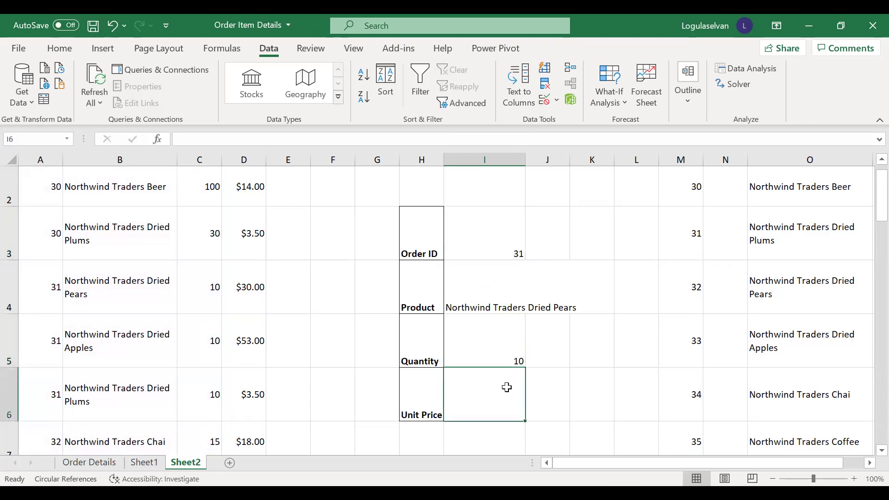
click(493, 355)
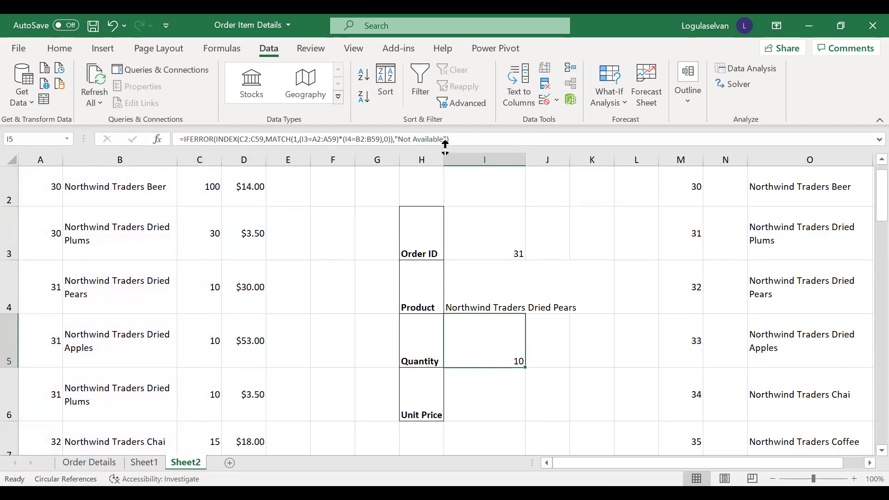
drag(448, 138, 167, 137)
key(ctrl+c)
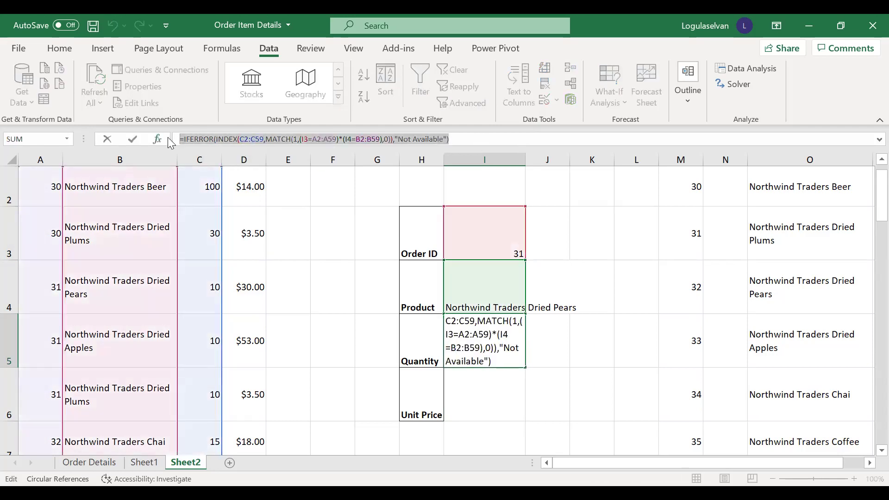
key(Return)
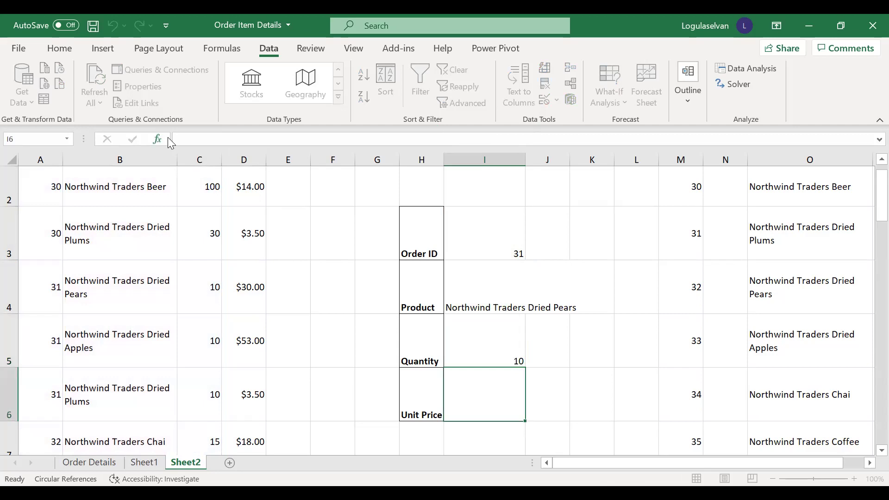
scroll(168, 137, down, 1)
click(213, 139)
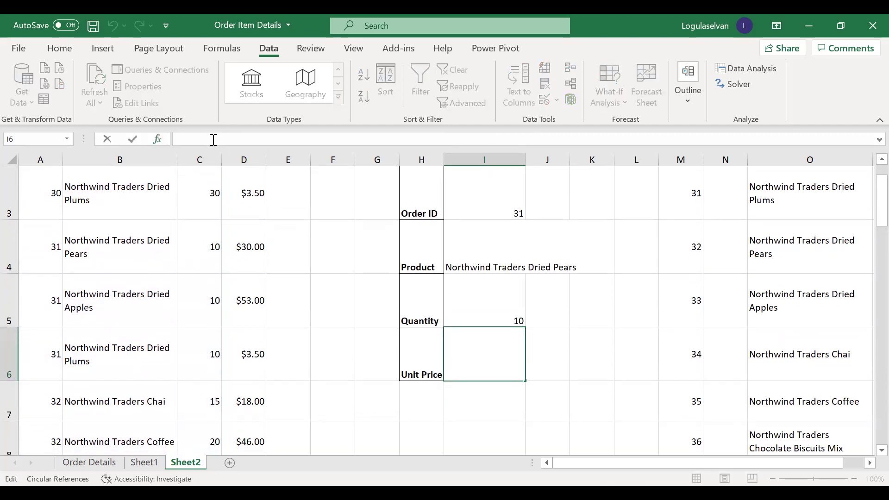
key(ctrl+v)
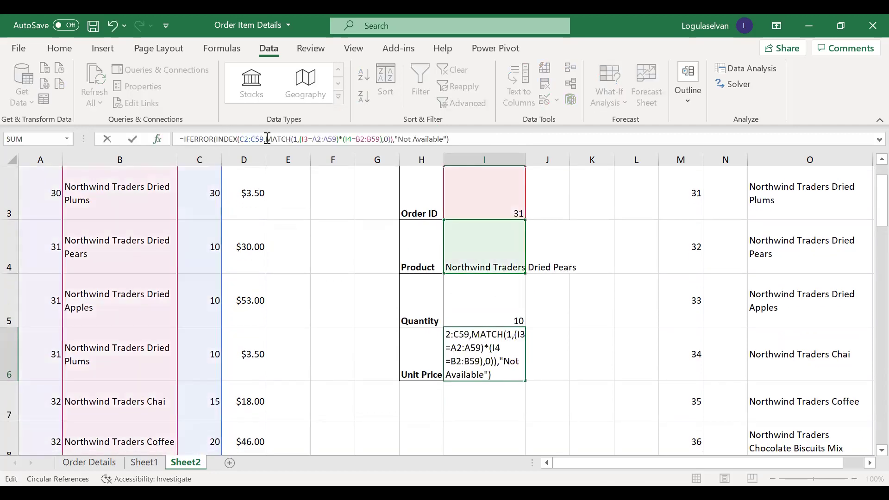
- Change the INDEX array in the Unit Price formula in I6 to D2:D59
click(267, 139)
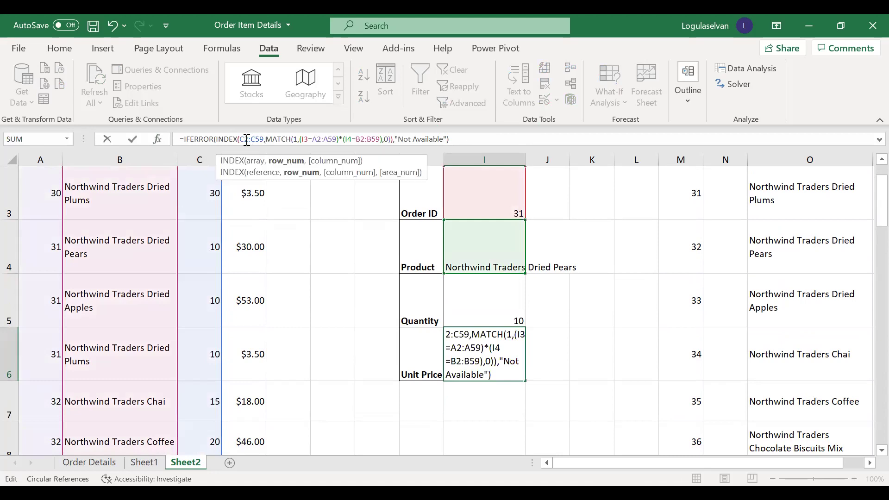
double_click(247, 140)
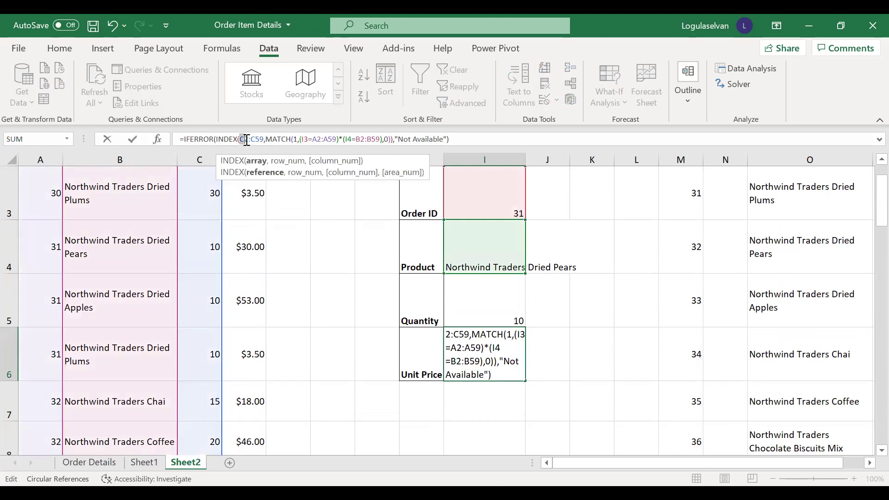
text(D2)
key(shift+Right)
text(D)
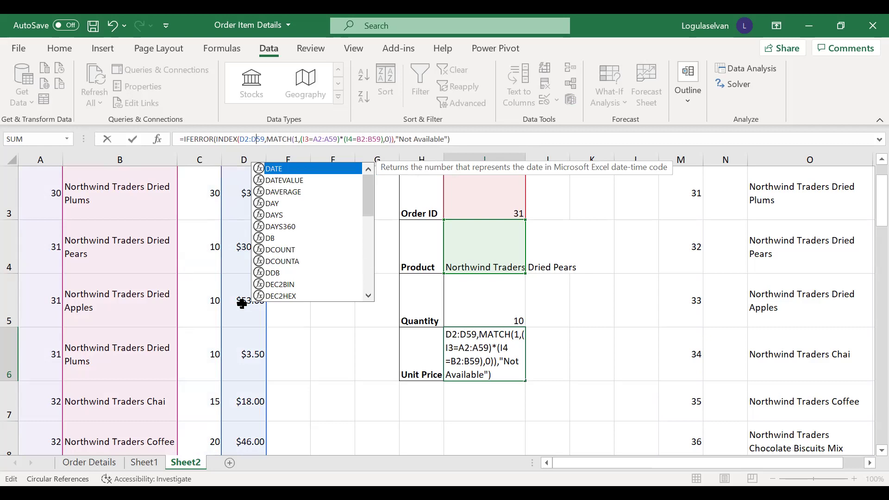
key(Return)
- Test the form by choosing Northwind Traders Chai and Northwind Traders Chocolate Biscuits Mix as the Product in I4
key(Up)
key(Up)
key(Up)
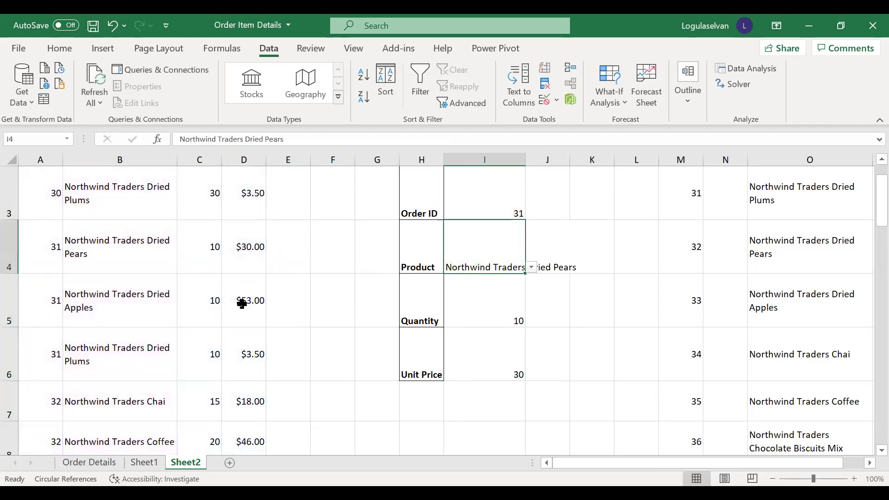
key(Up)
click(513, 241)
click(532, 267)
click(514, 296)
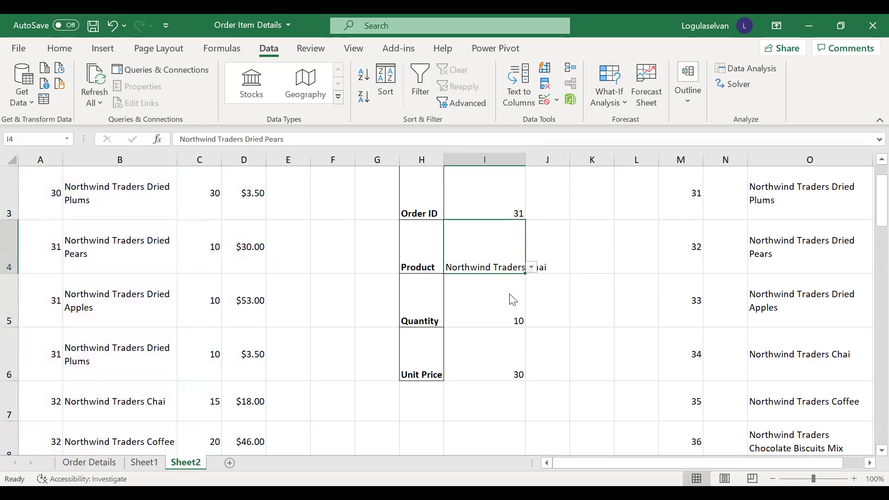
click(531, 267)
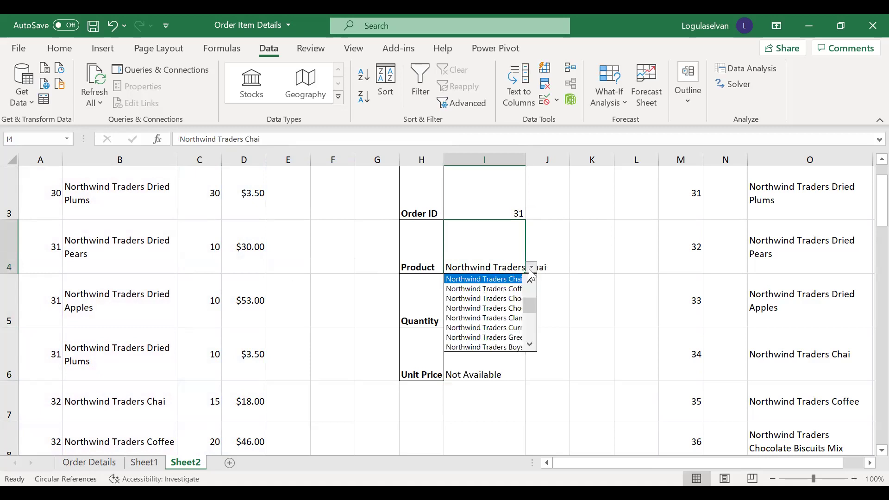
click(510, 299)
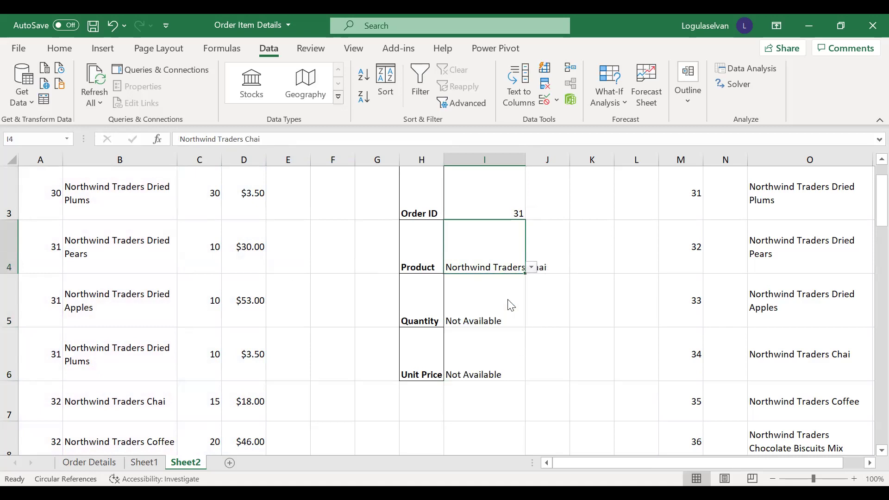
- Choose Northwind Traders Dried Apples as the Product in I4 and check the Quantity and Unit Price results
click(531, 268)
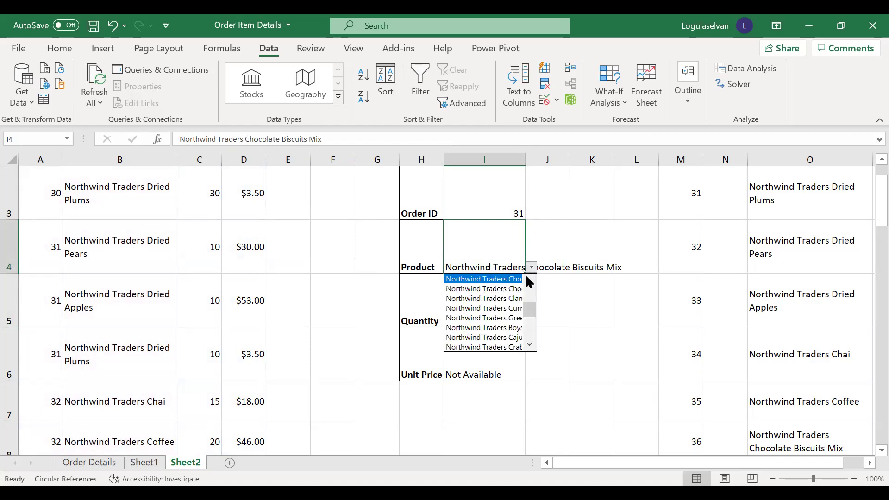
scroll(529, 282, up, 3)
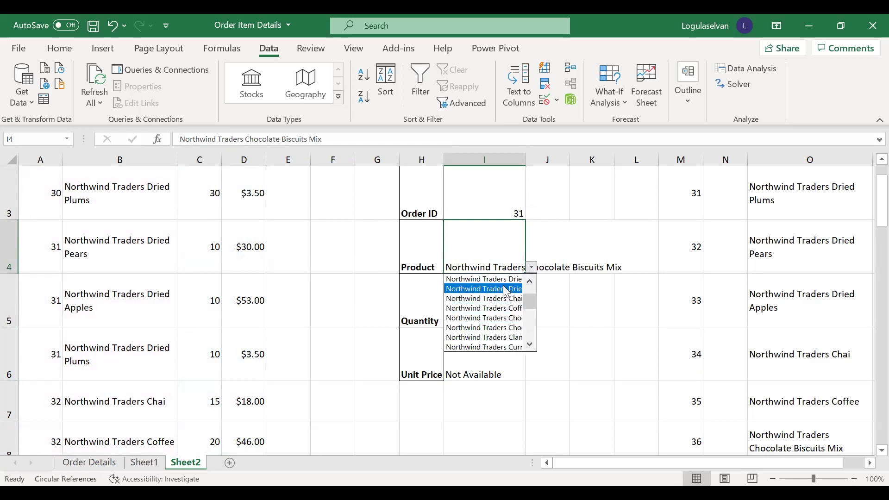
click(506, 289)
click(504, 213)
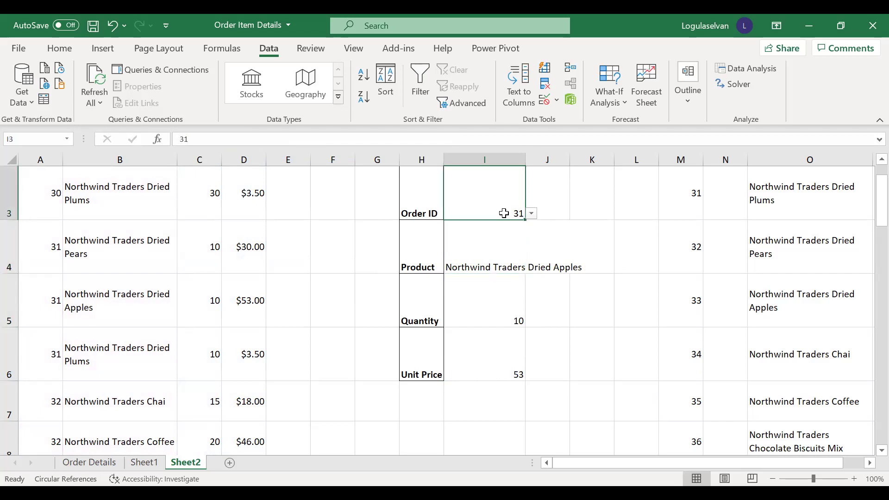
- Hide the helper lists in columns M to O with white text, no header fill and no borders
click(684, 208)
key(ctrl+Up)
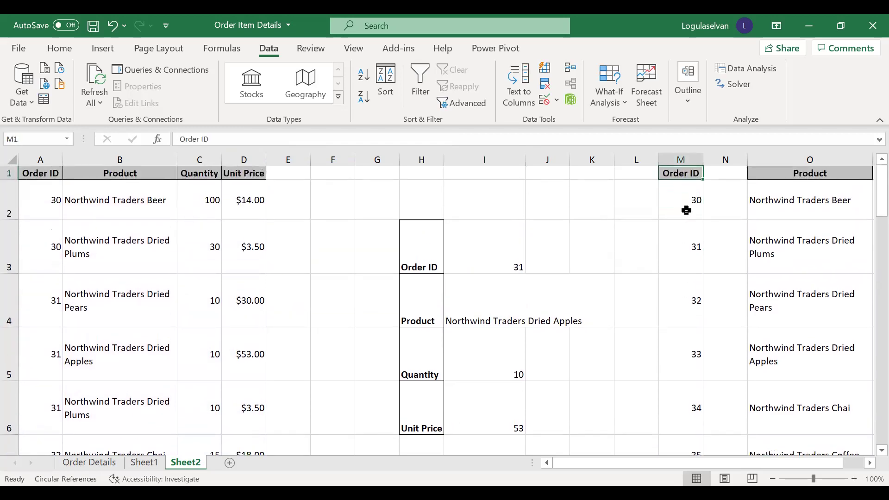
drag(680, 159, 821, 159)
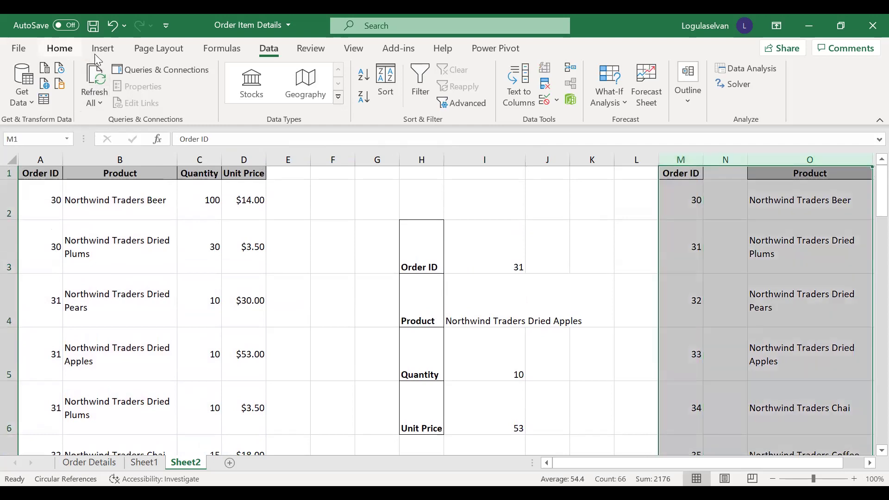
click(60, 48)
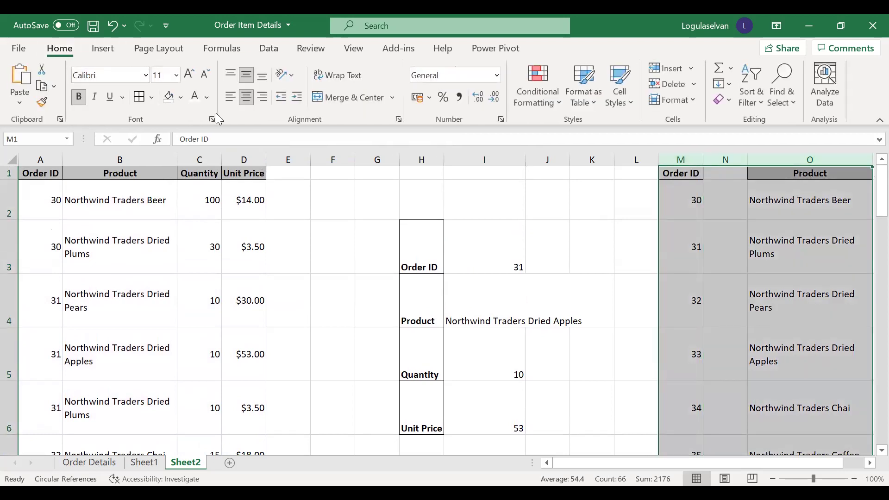
click(194, 99)
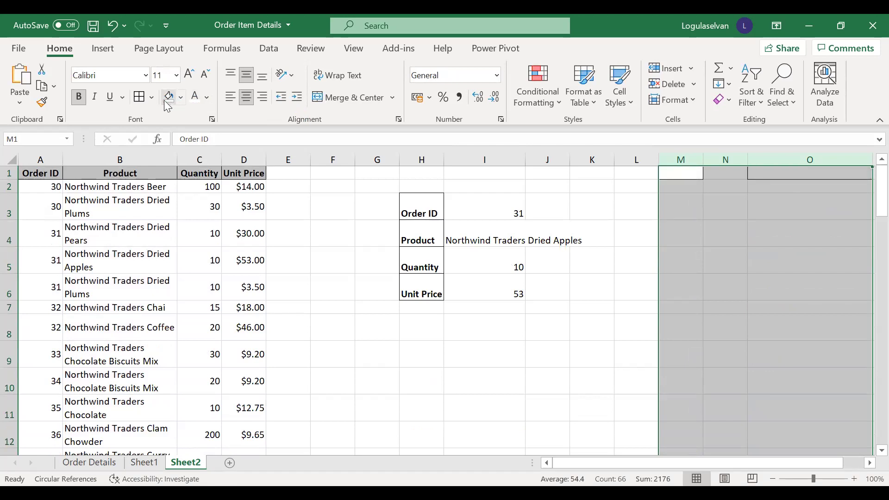
click(151, 99)
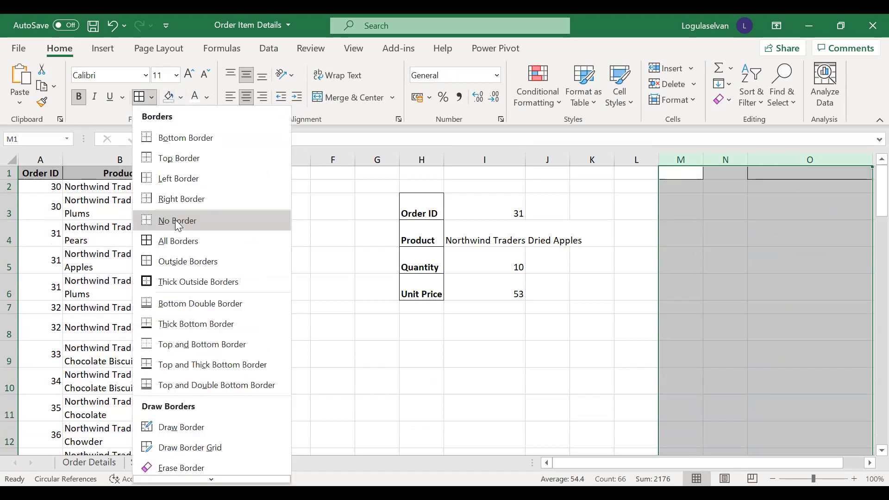
click(178, 221)
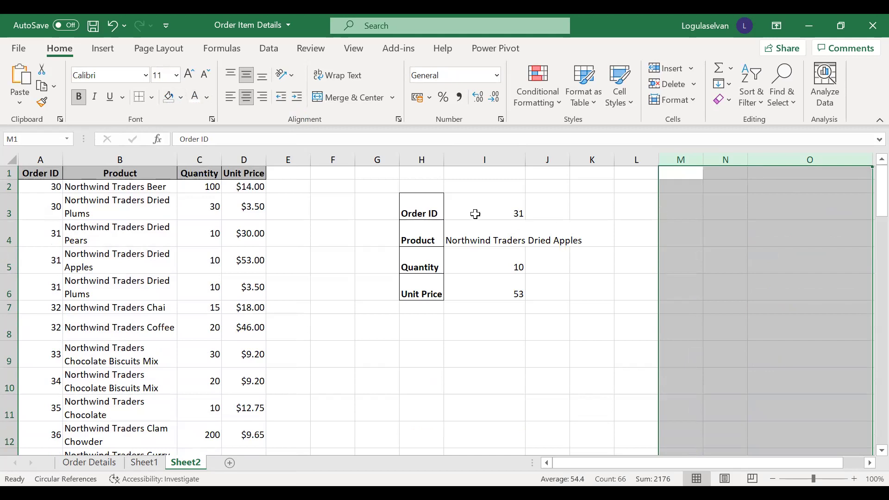
- Apply all borders to the lookup form in H3:I6
drag(424, 206, 498, 289)
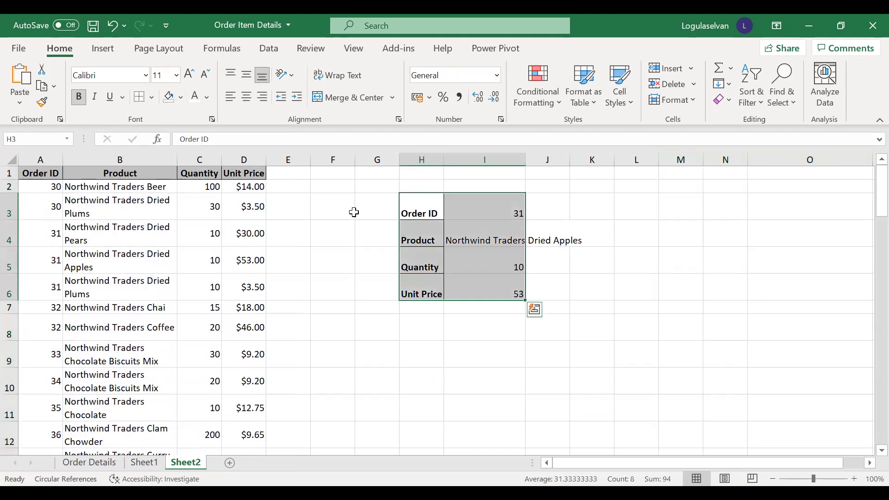
click(153, 99)
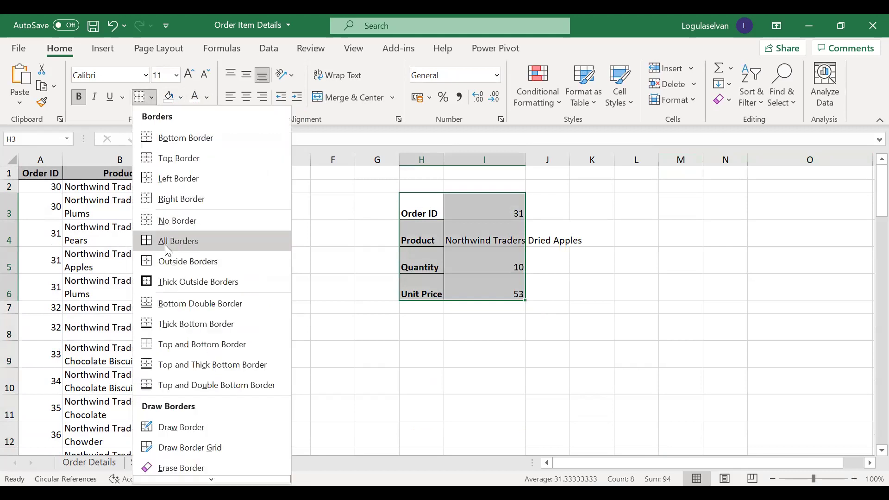
click(165, 245)
- Wrap the text of the Product cell I4 so the full name fits inside the cell
click(509, 234)
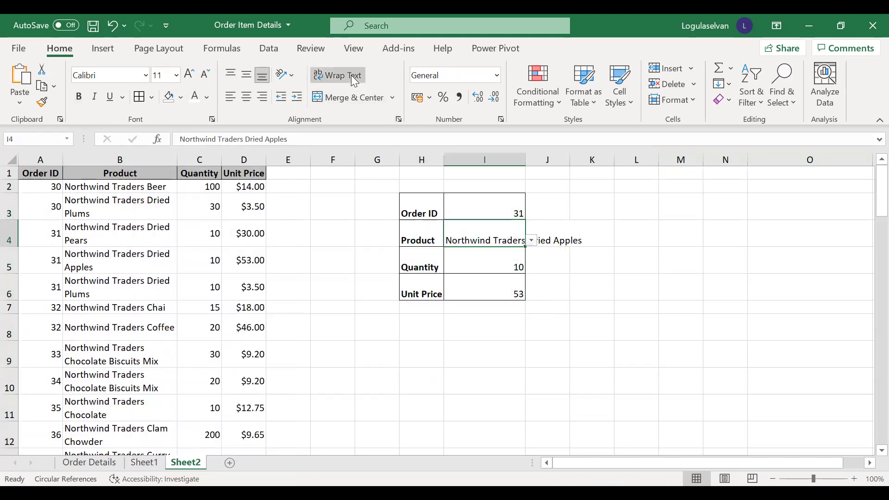
click(345, 75)
click(508, 207)
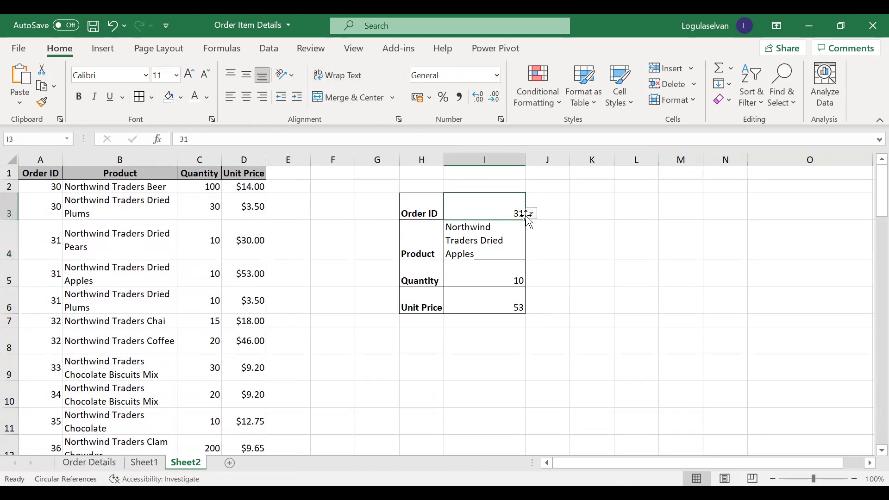
drag(428, 207, 479, 308)
click(483, 211)
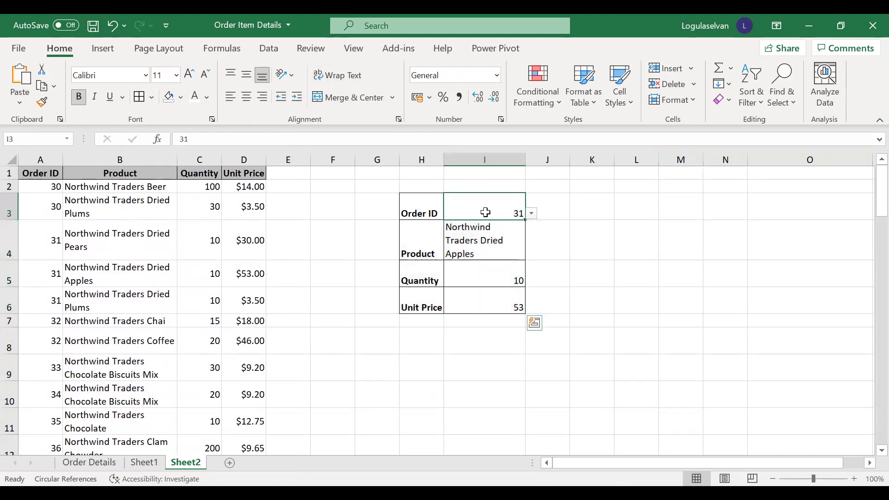